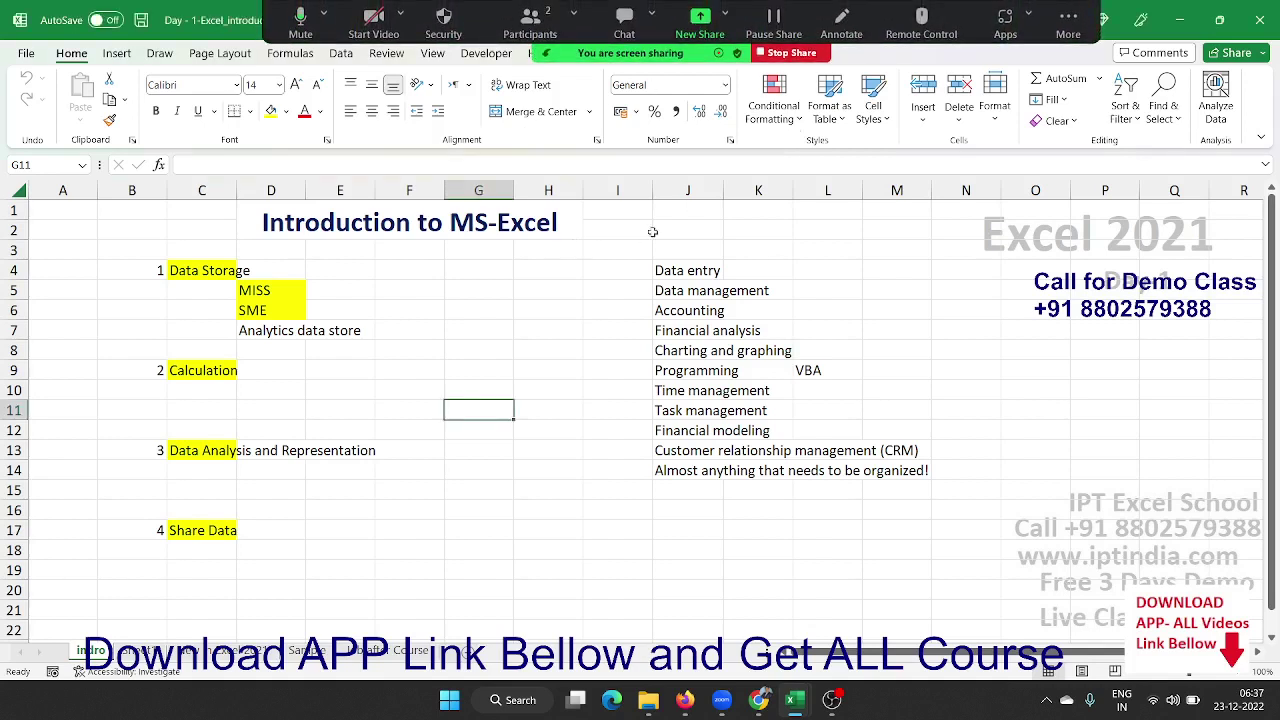
left_click_drag(778, 226, 993, 576)
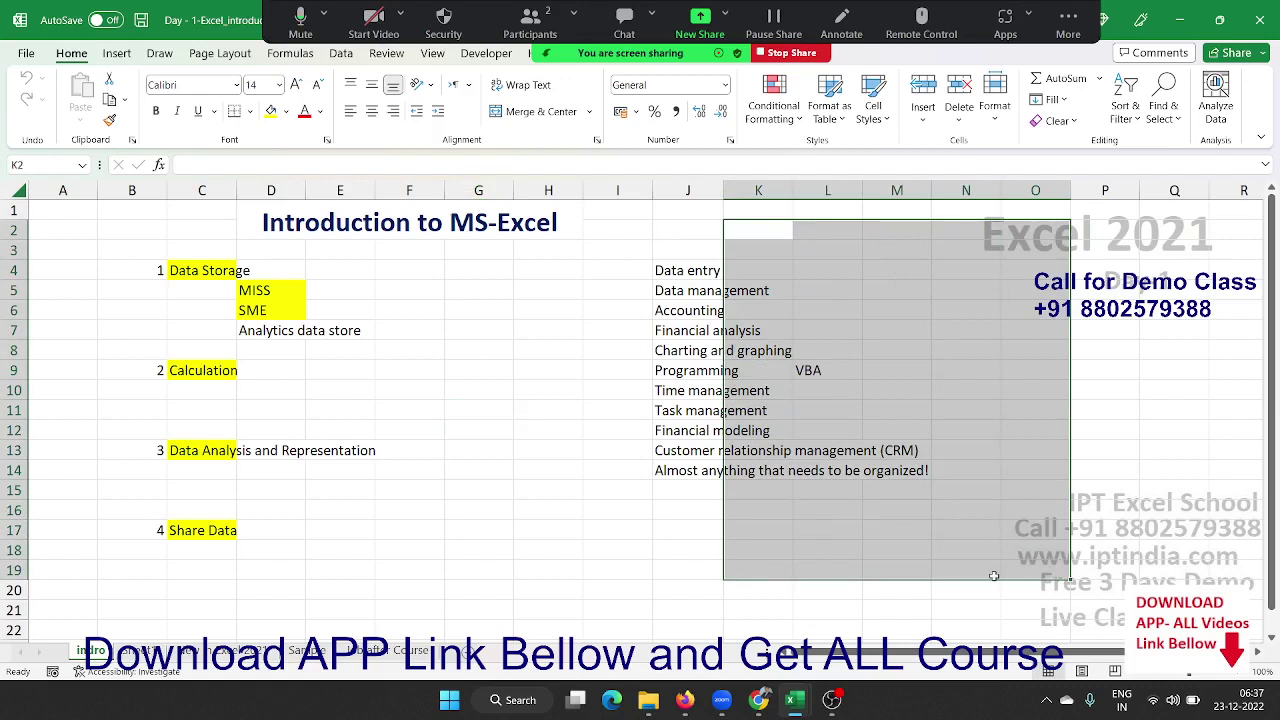
left_click(604, 560)
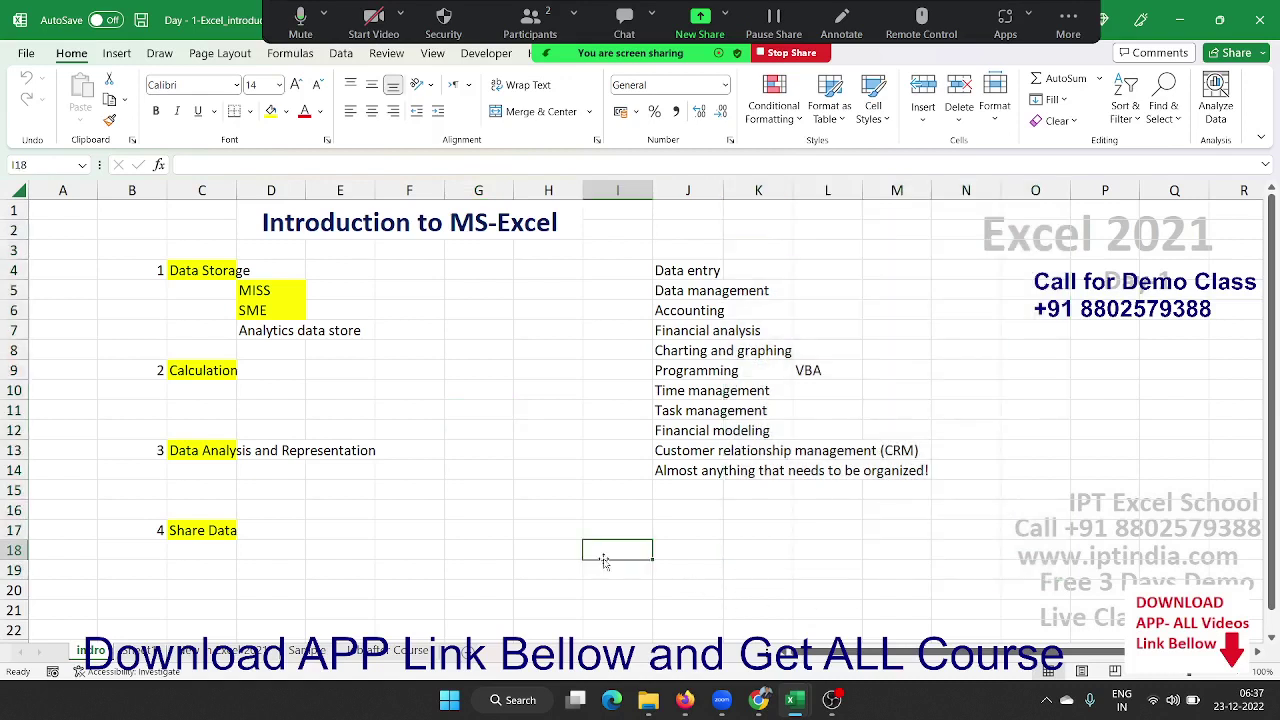
left_click(679, 272)
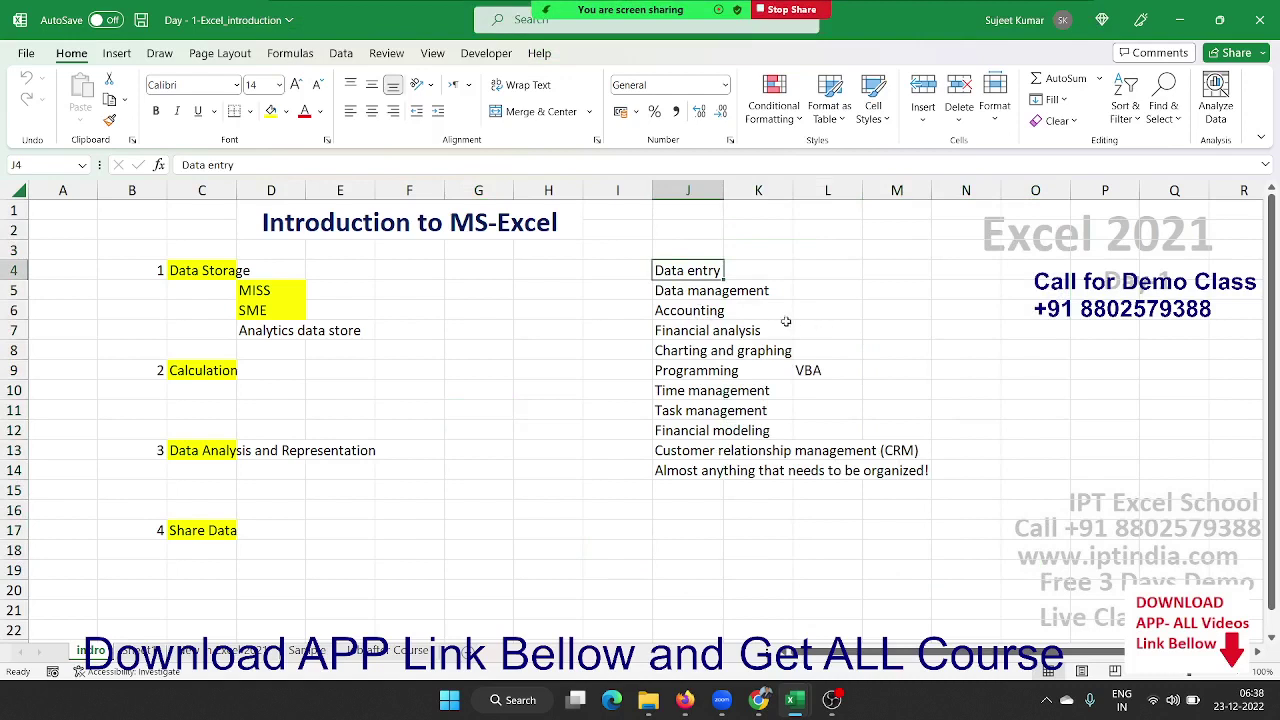
left_click(712, 305)
left_click(697, 290)
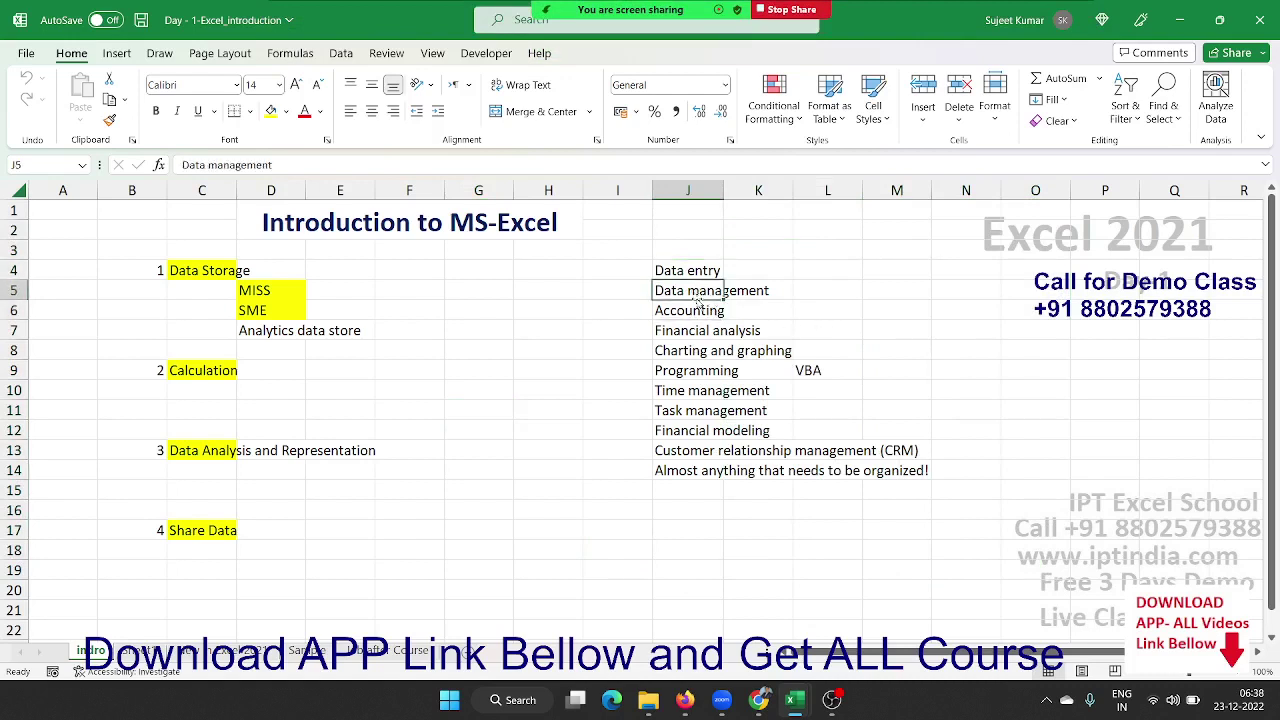
left_click(700, 310)
left_click(703, 328)
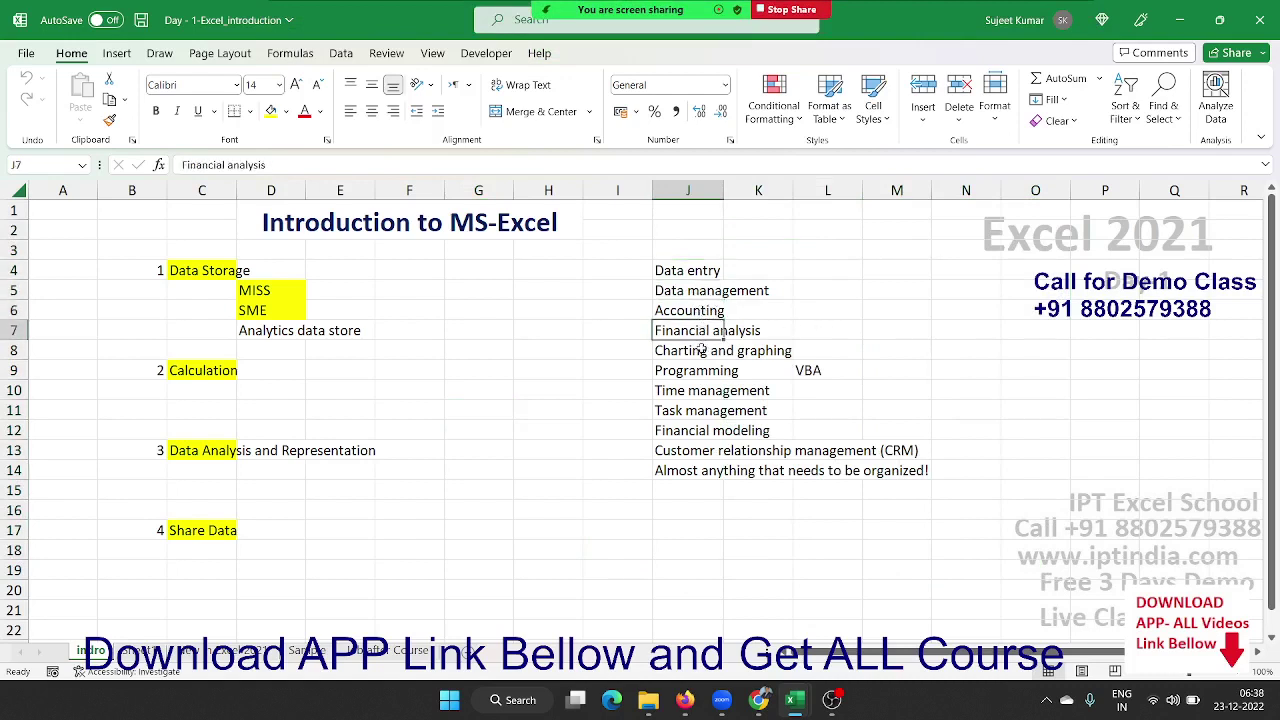
left_click(701, 349)
left_click(699, 366)
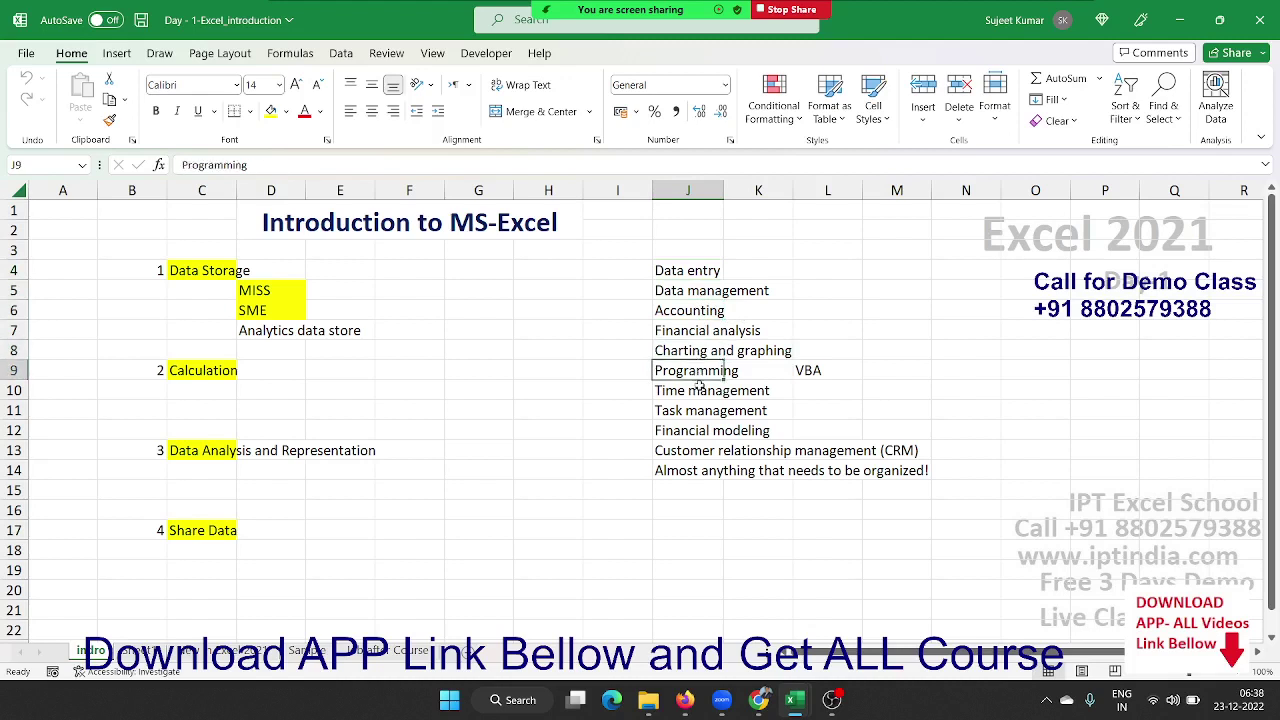
left_click(700, 388)
left_click(702, 410)
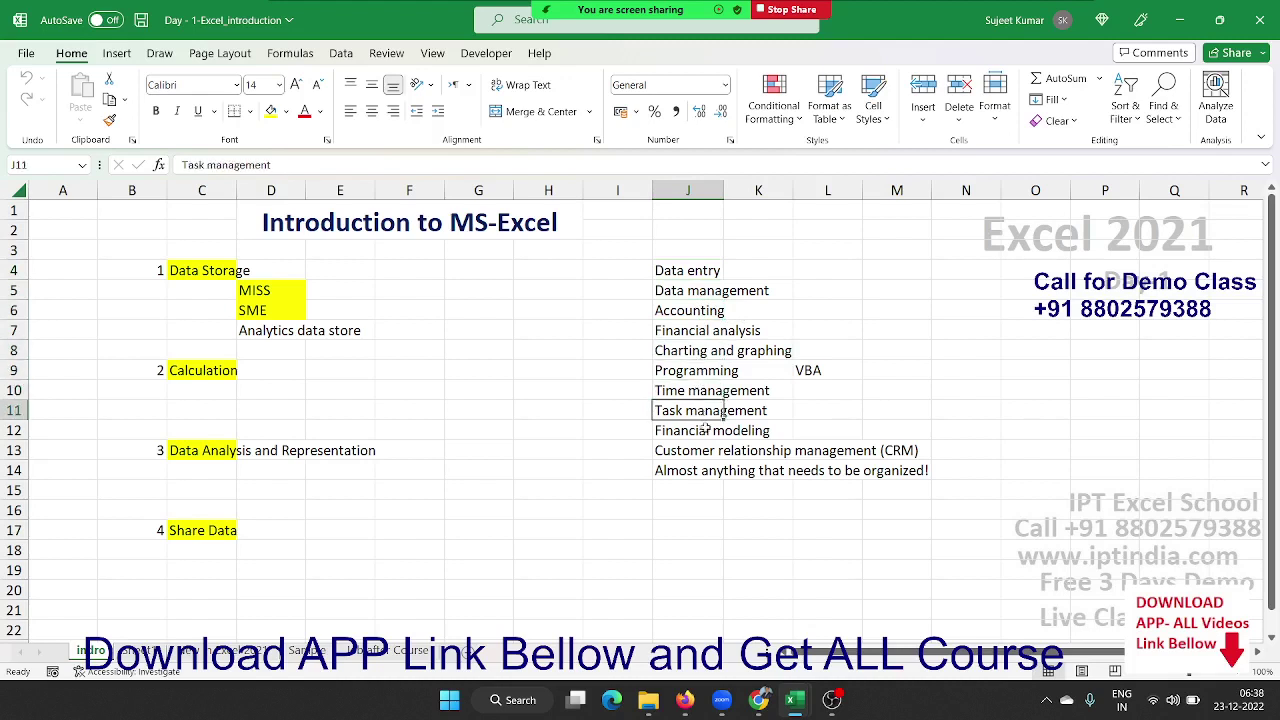
left_click(705, 430)
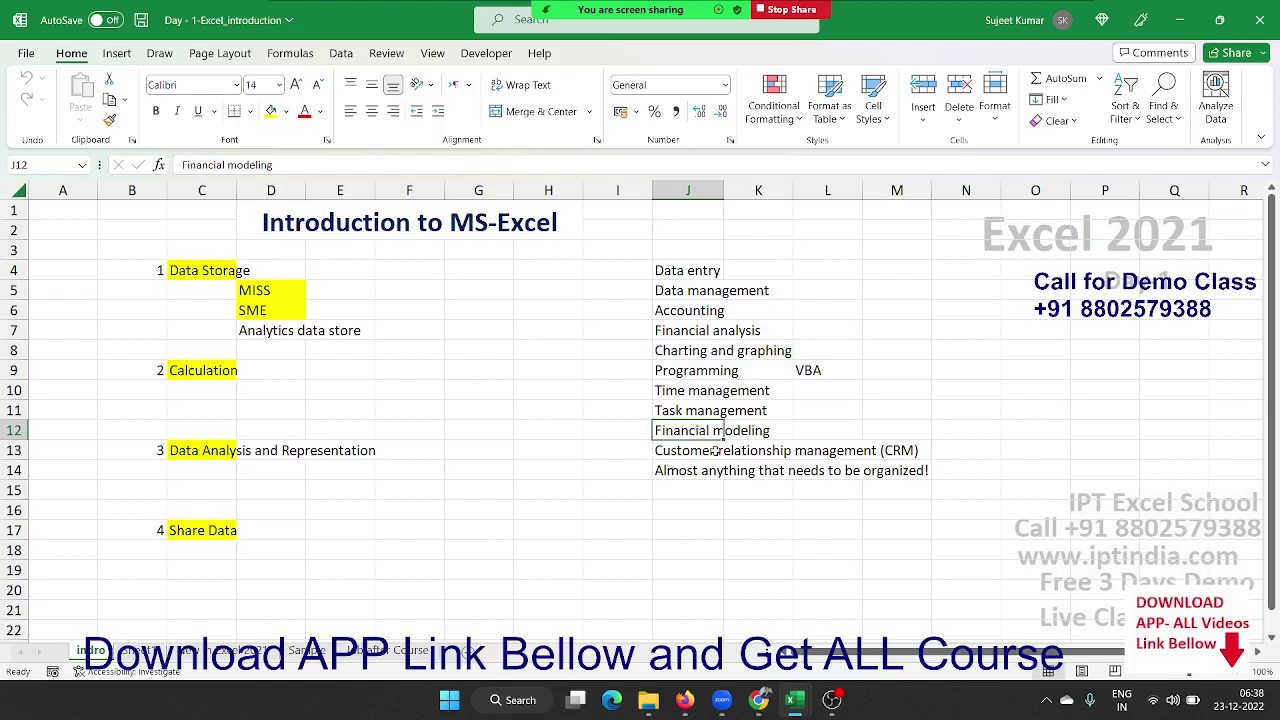
left_click(715, 450)
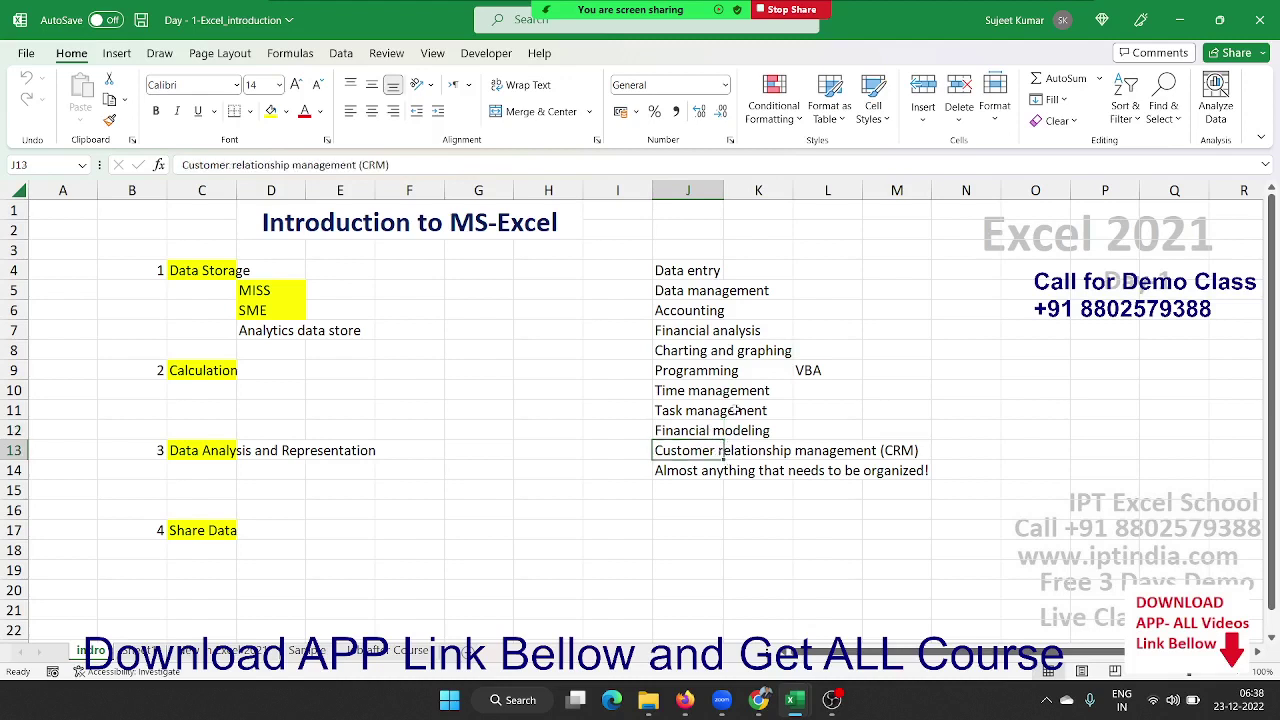
left_click(712, 512)
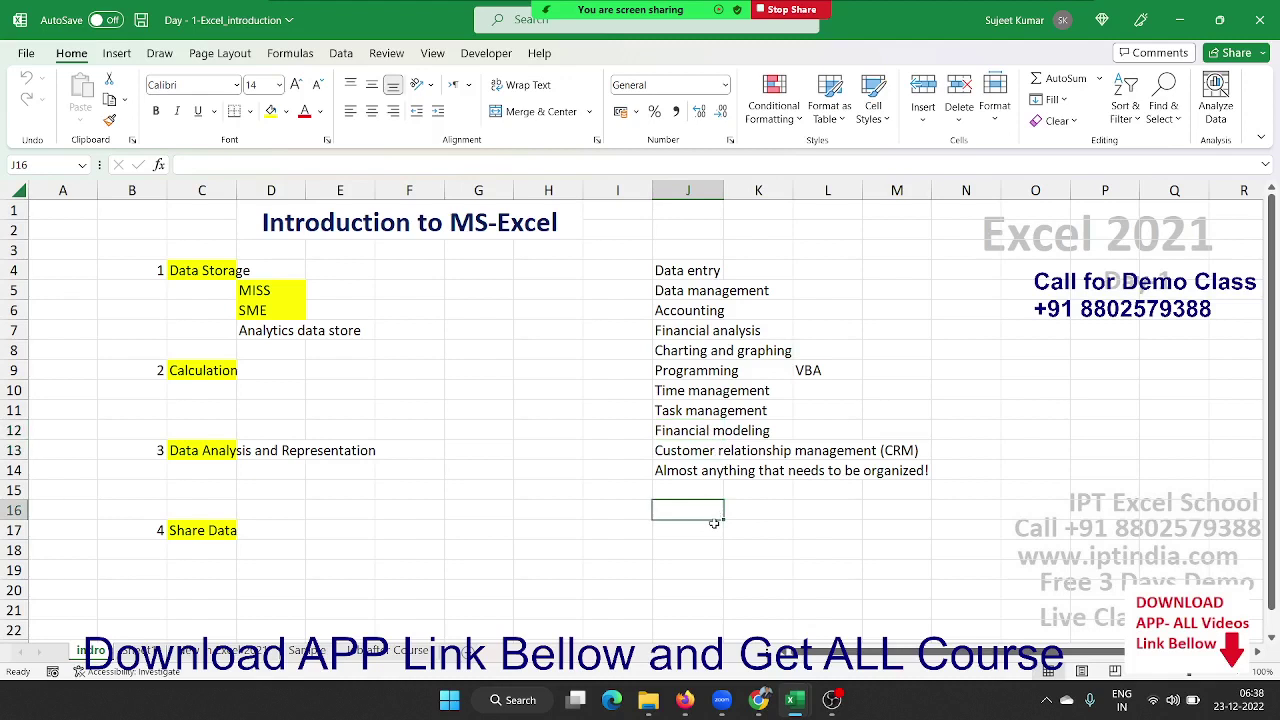
left_click_drag(703, 474, 657, 273)
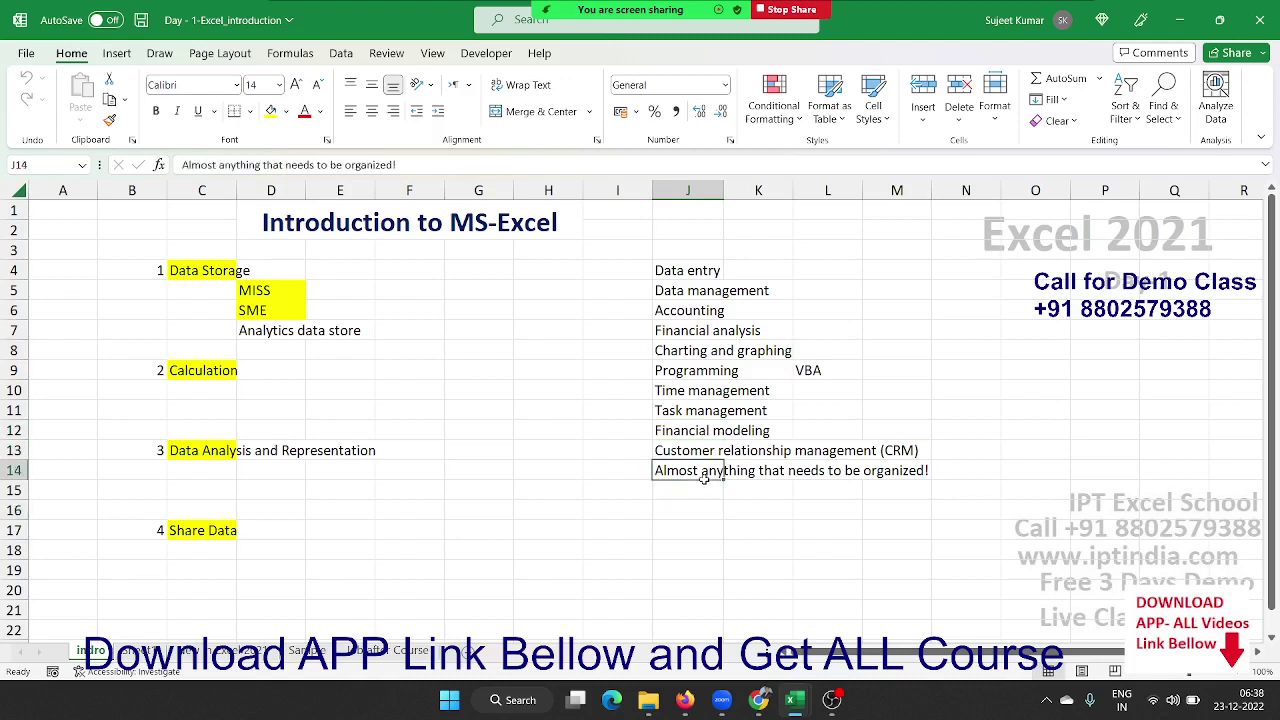
left_click(512, 472)
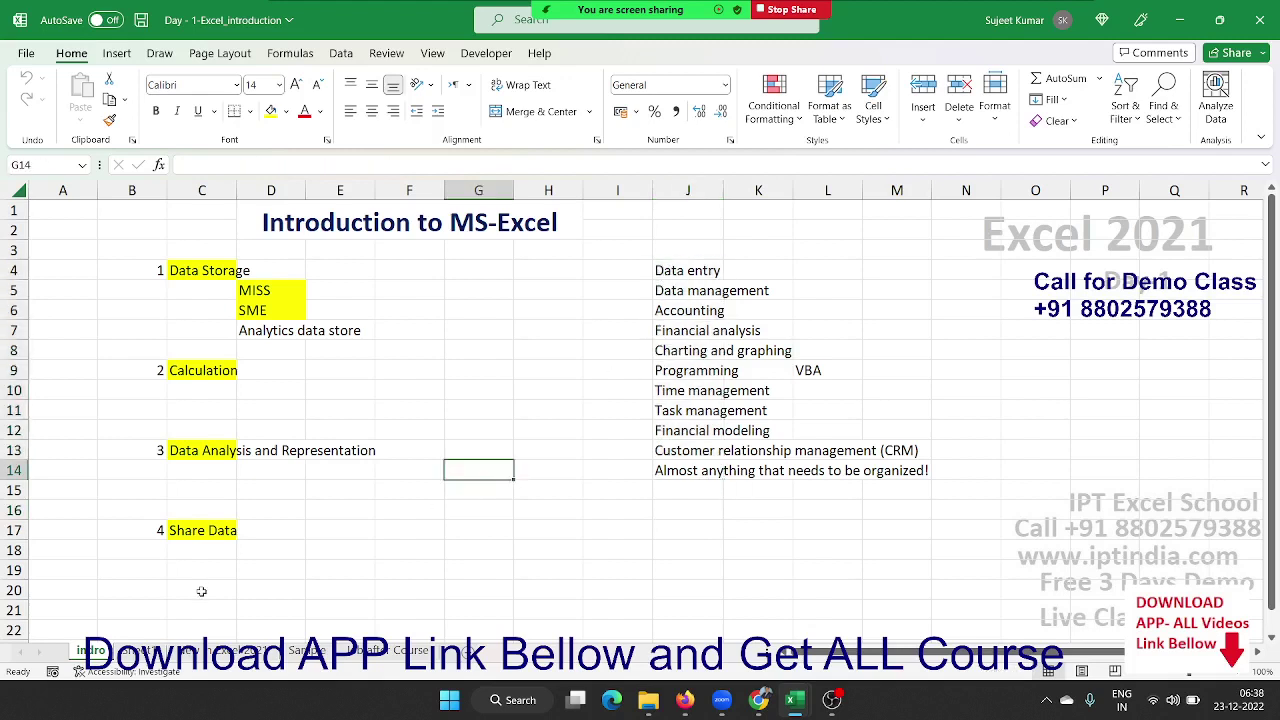
left_click_drag(138, 570, 154, 255)
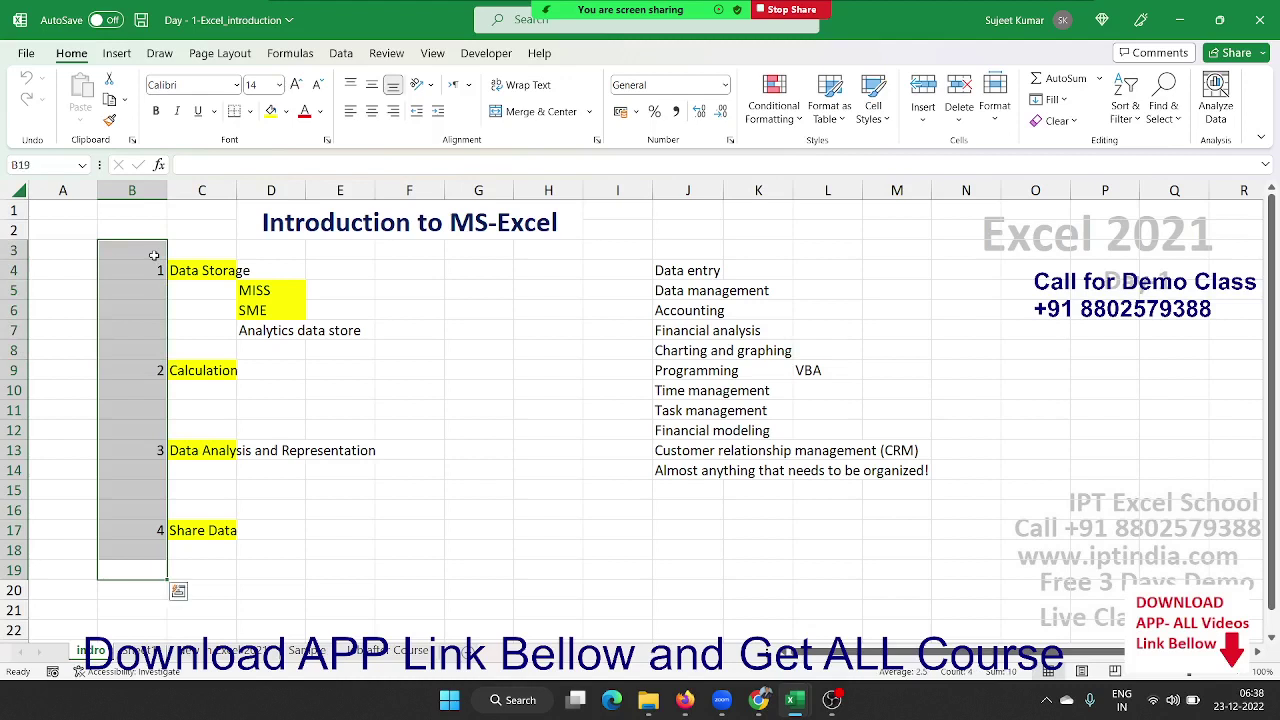
left_click(183, 270)
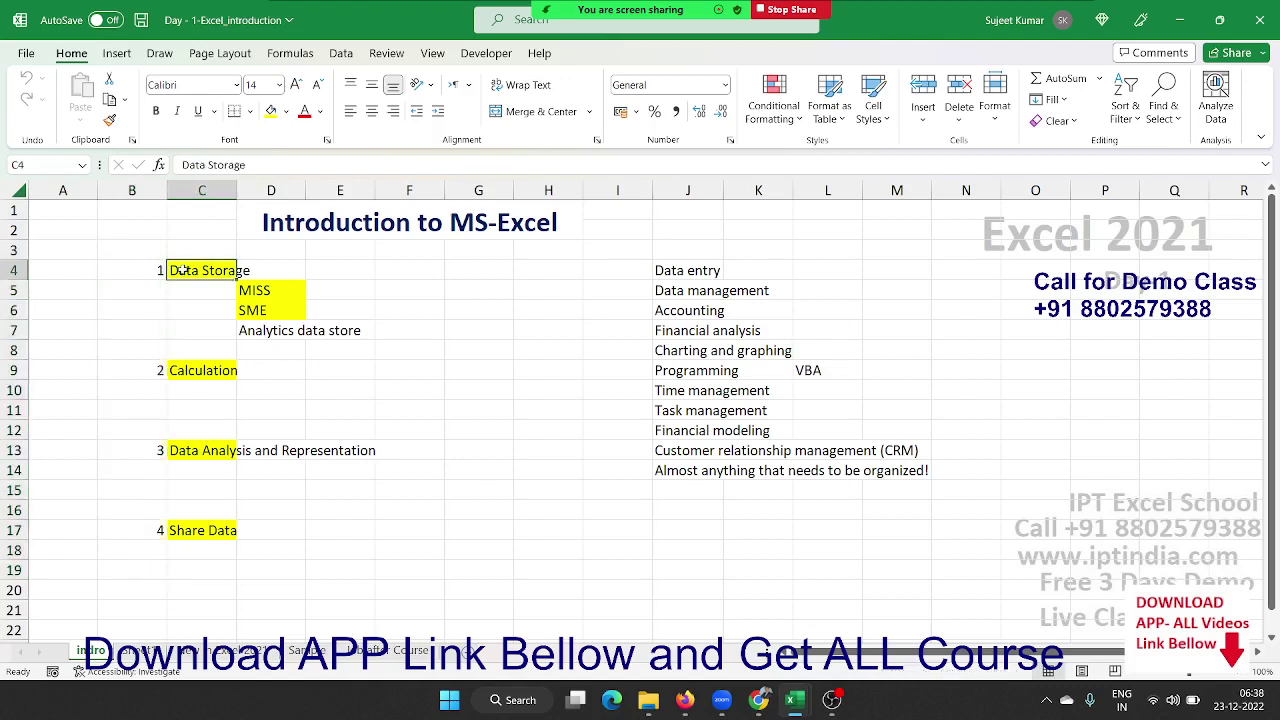
left_click(195, 331)
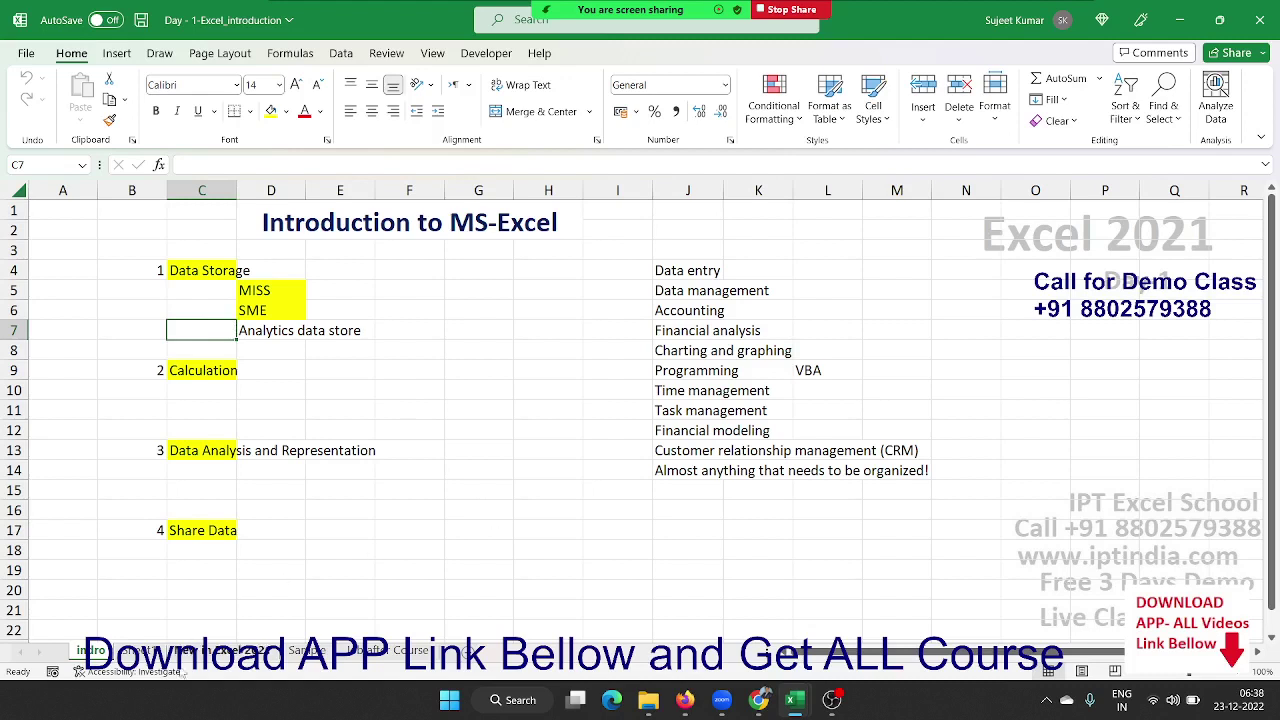
right_click(93, 650)
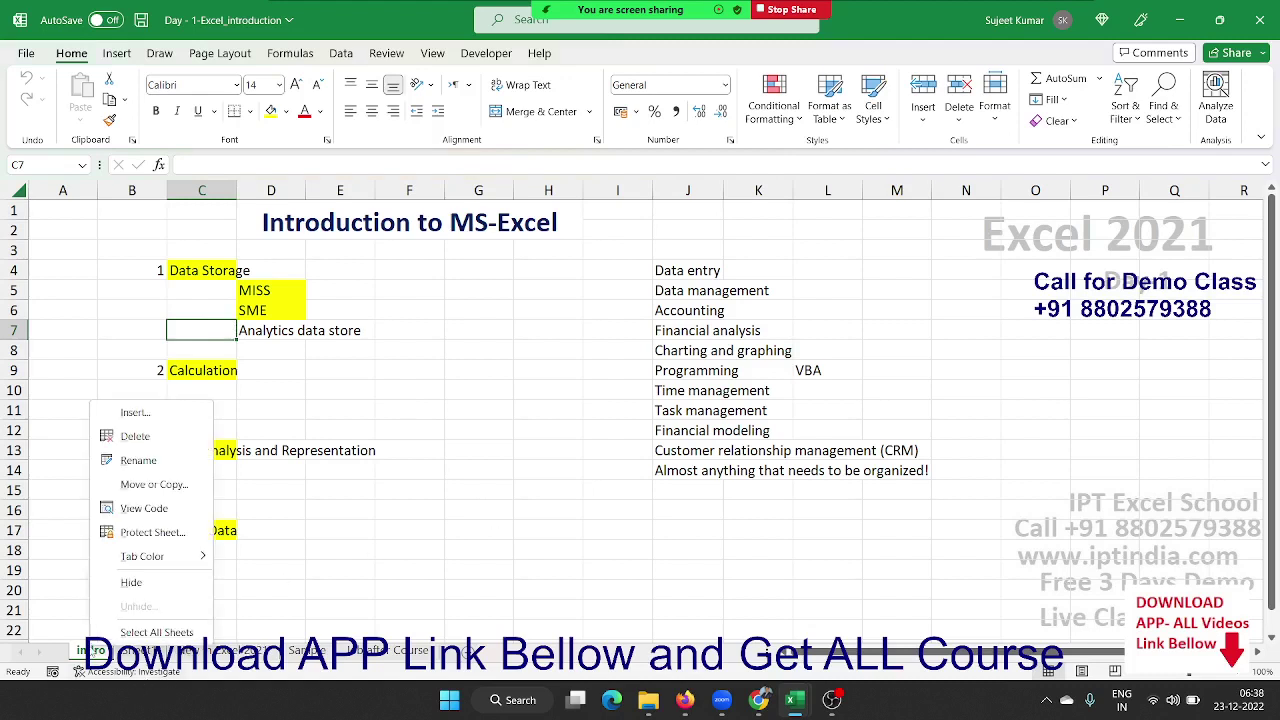
left_click(152, 532)
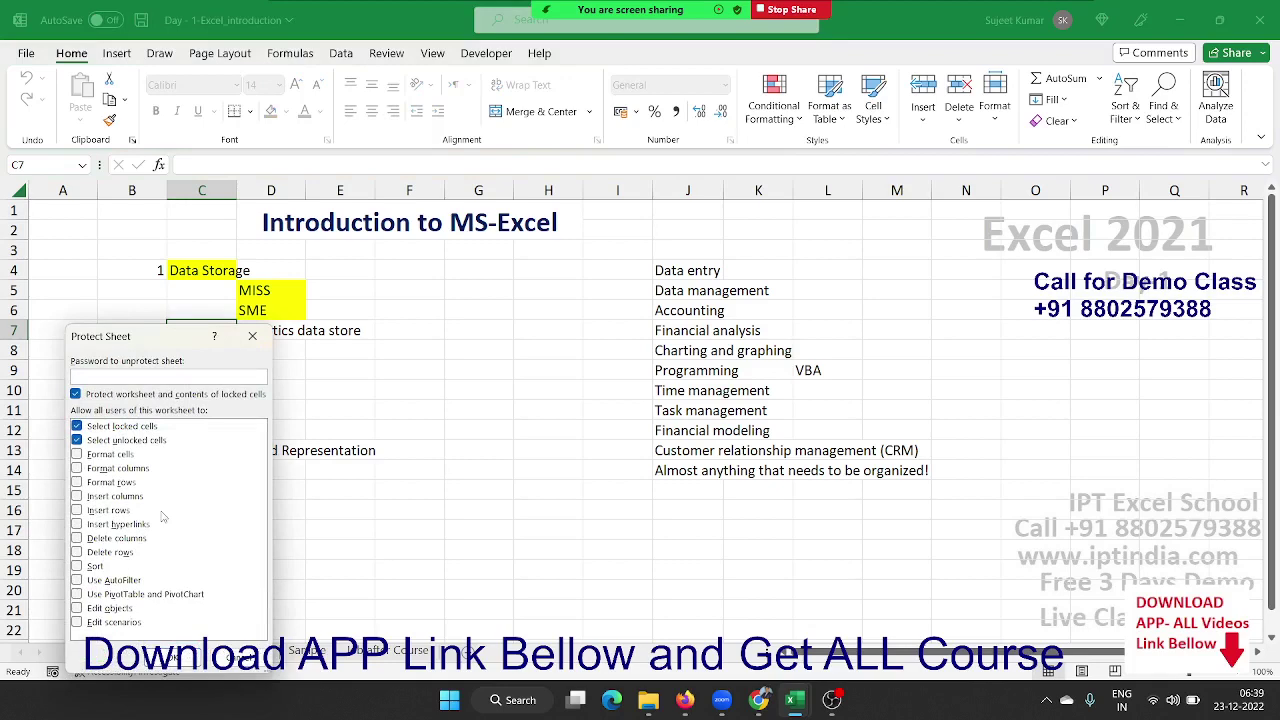
type("1")
key("Return")
mouse_move(172, 484)
left_mouse_down()
mouse_move(434, 374)
mouse_move(477, 275)
left_mouse_up()
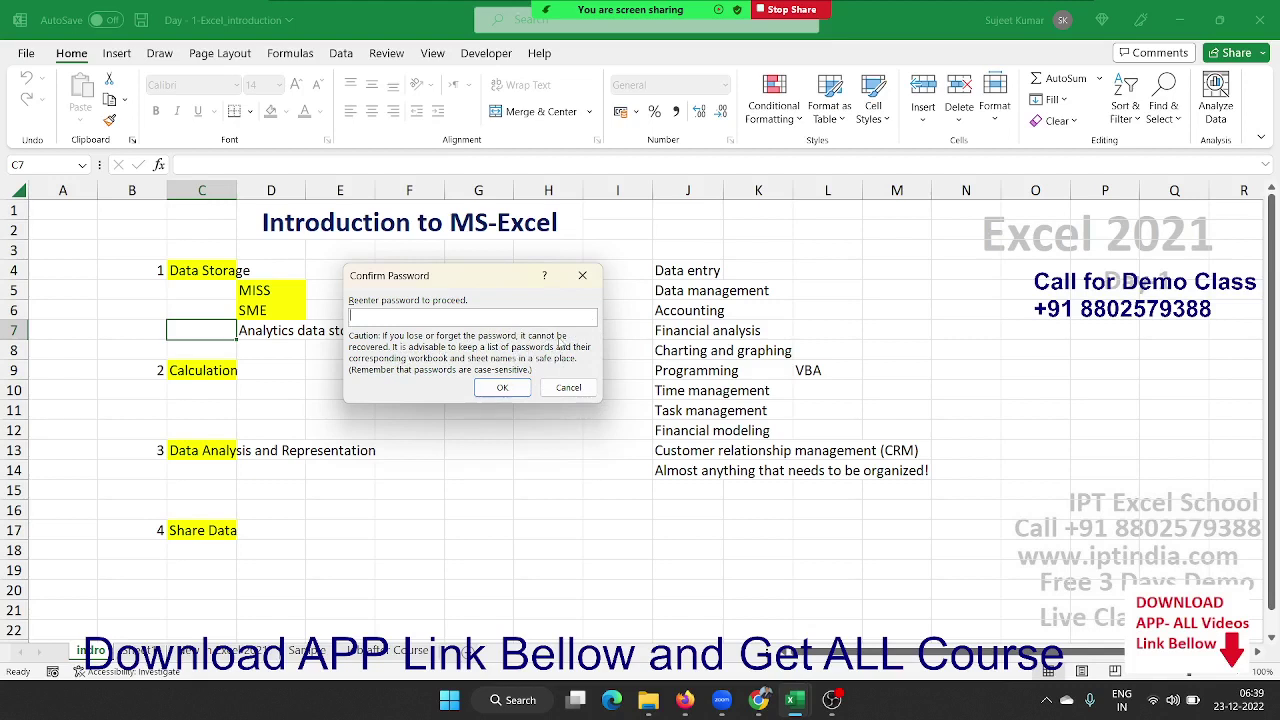
left_click(582, 275)
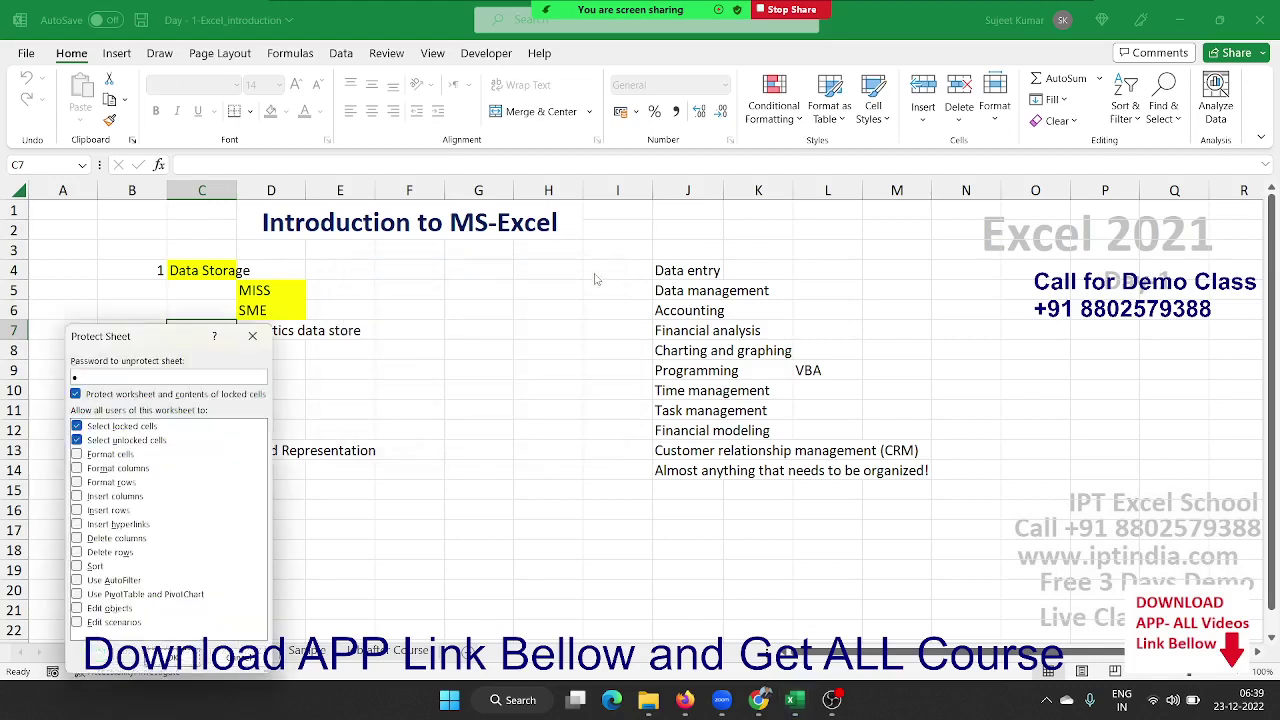
left_click(252, 336)
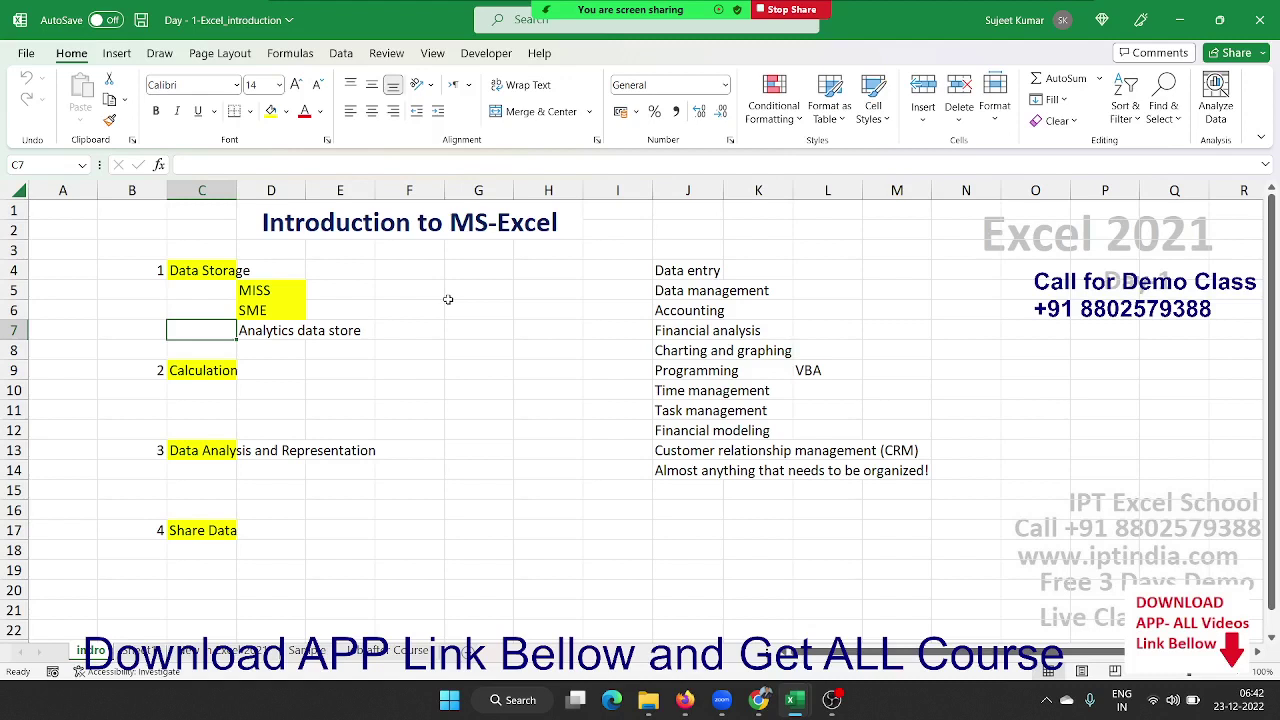
key("Up")
key("Right")
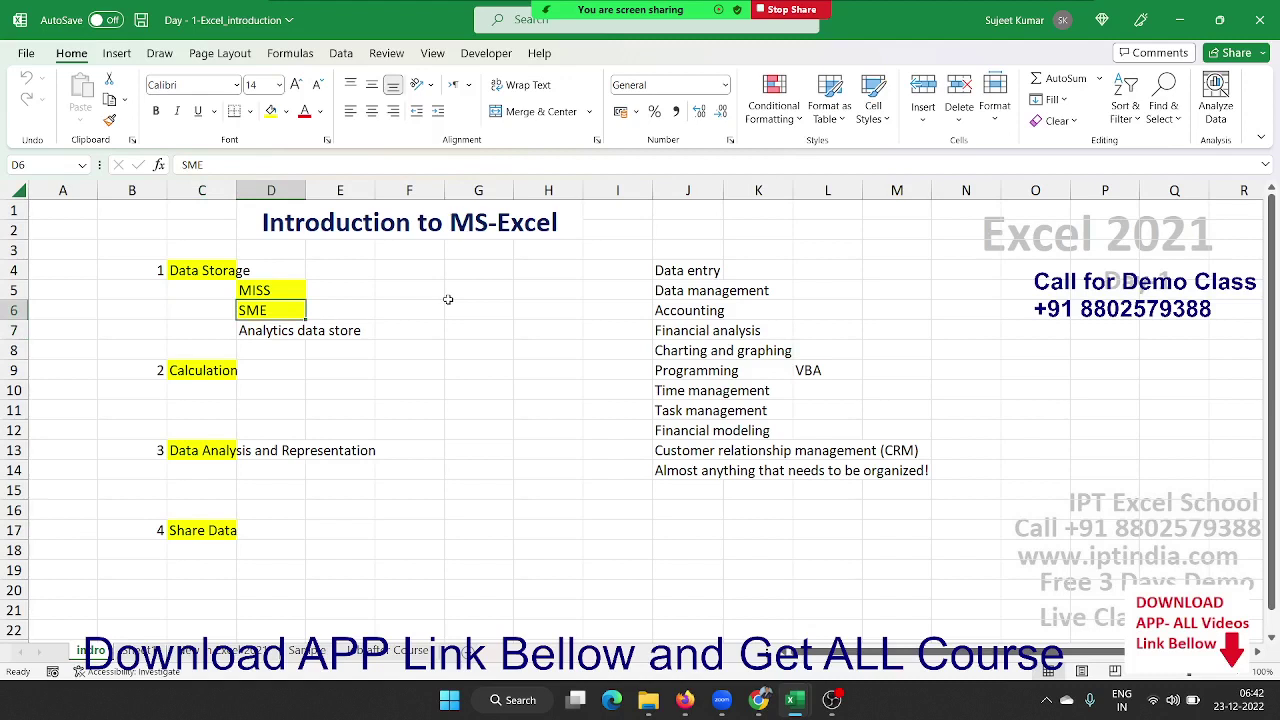
key("Down")
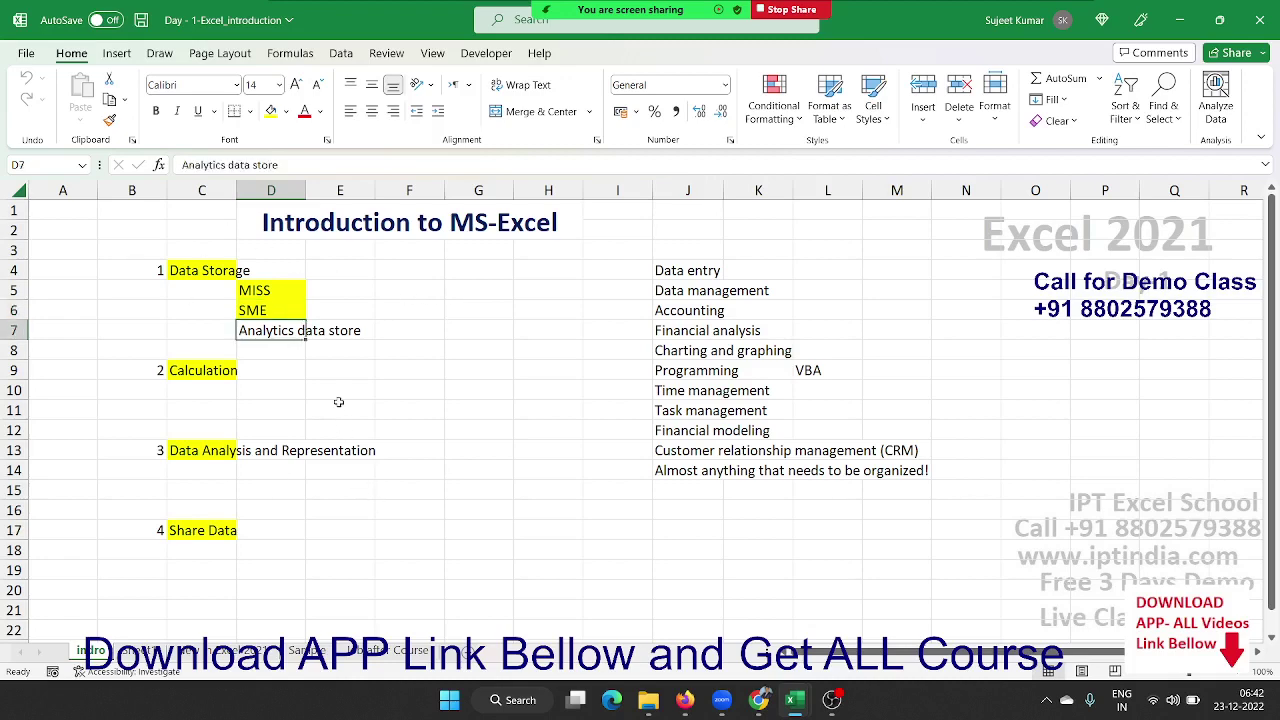
Open Day-24 - Dashboard with Pivot Table 04 from the Recent workbooks list
left_click(27, 54)
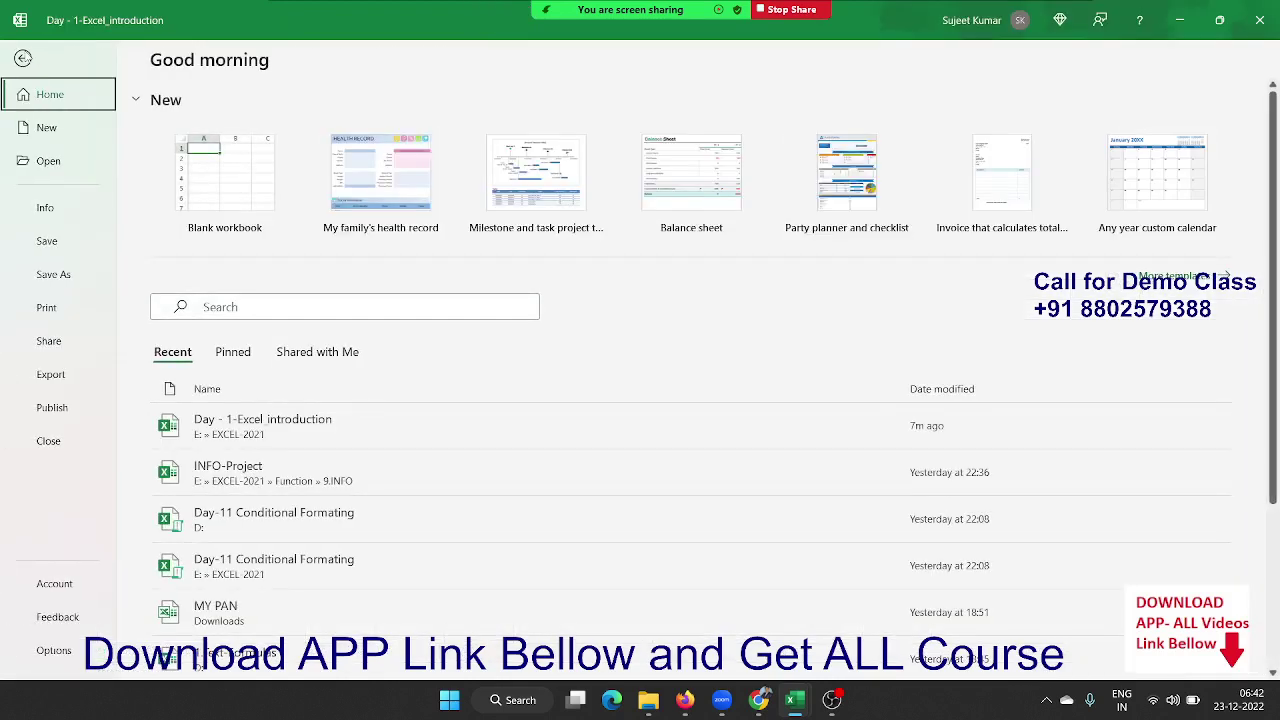
scroll(622, 436, "down", 1)
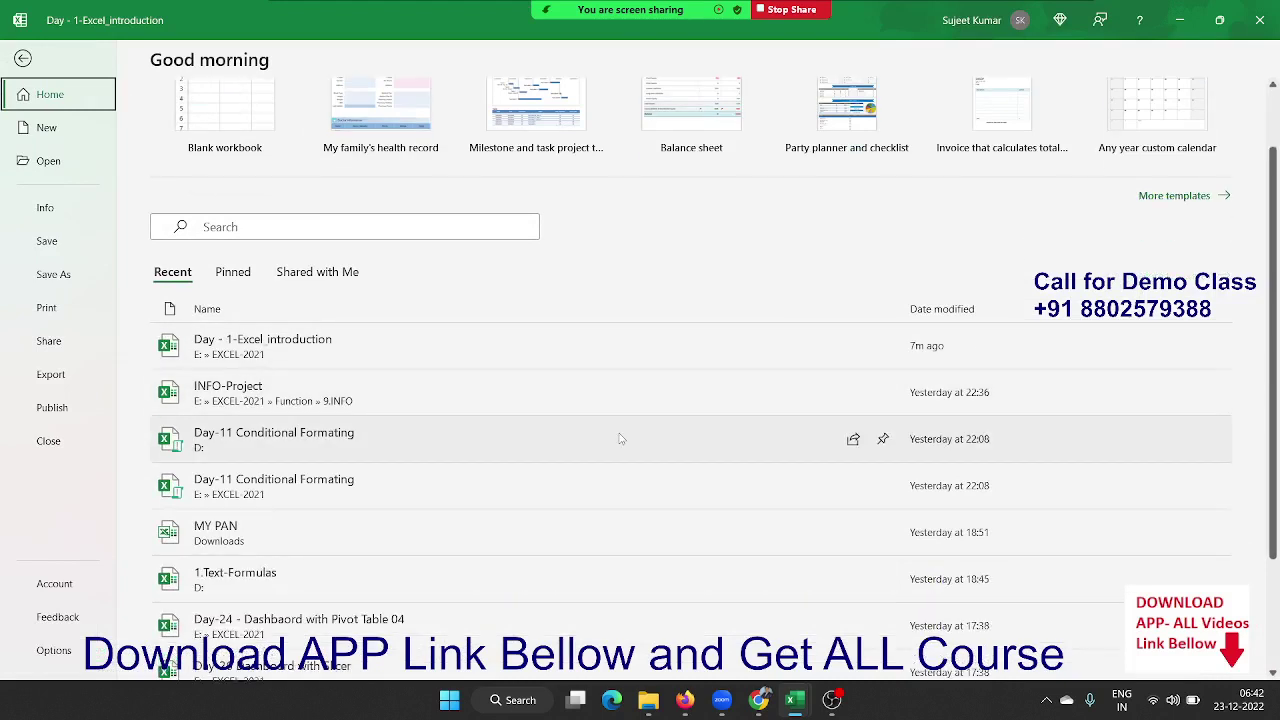
scroll(620, 438, "down", 1)
scroll(620, 438, "down", 1)
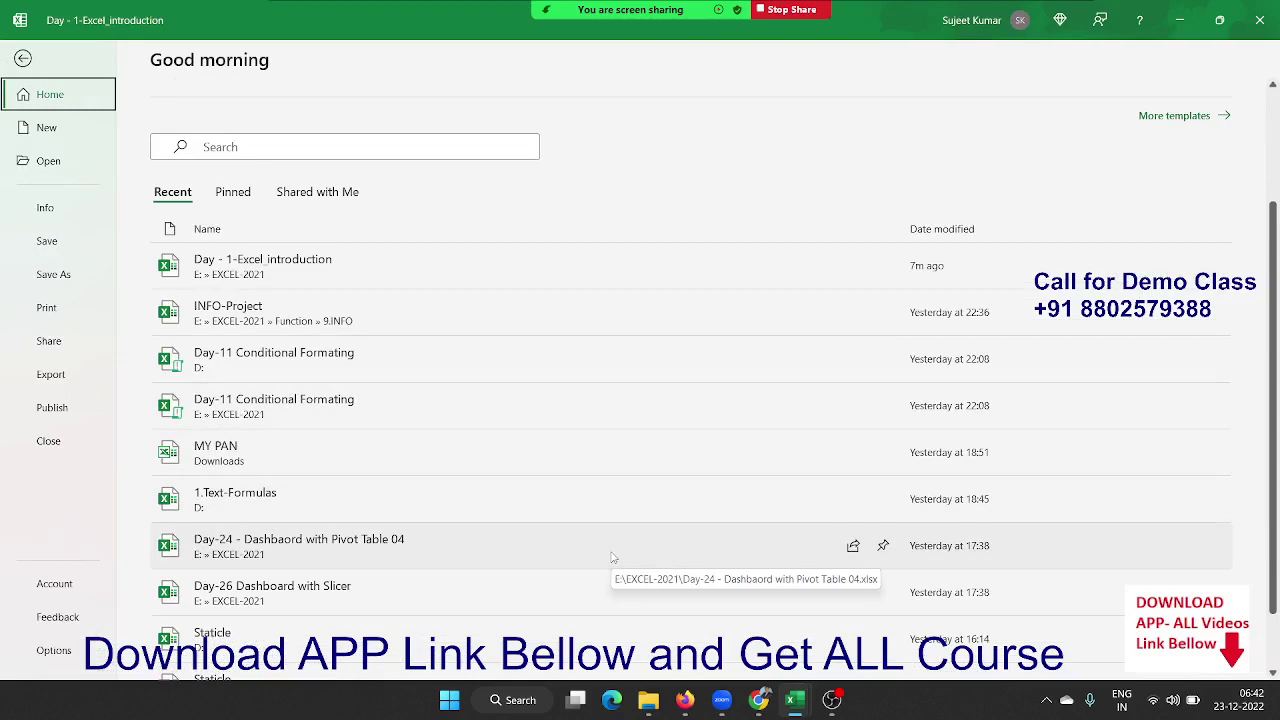
left_click(613, 555)
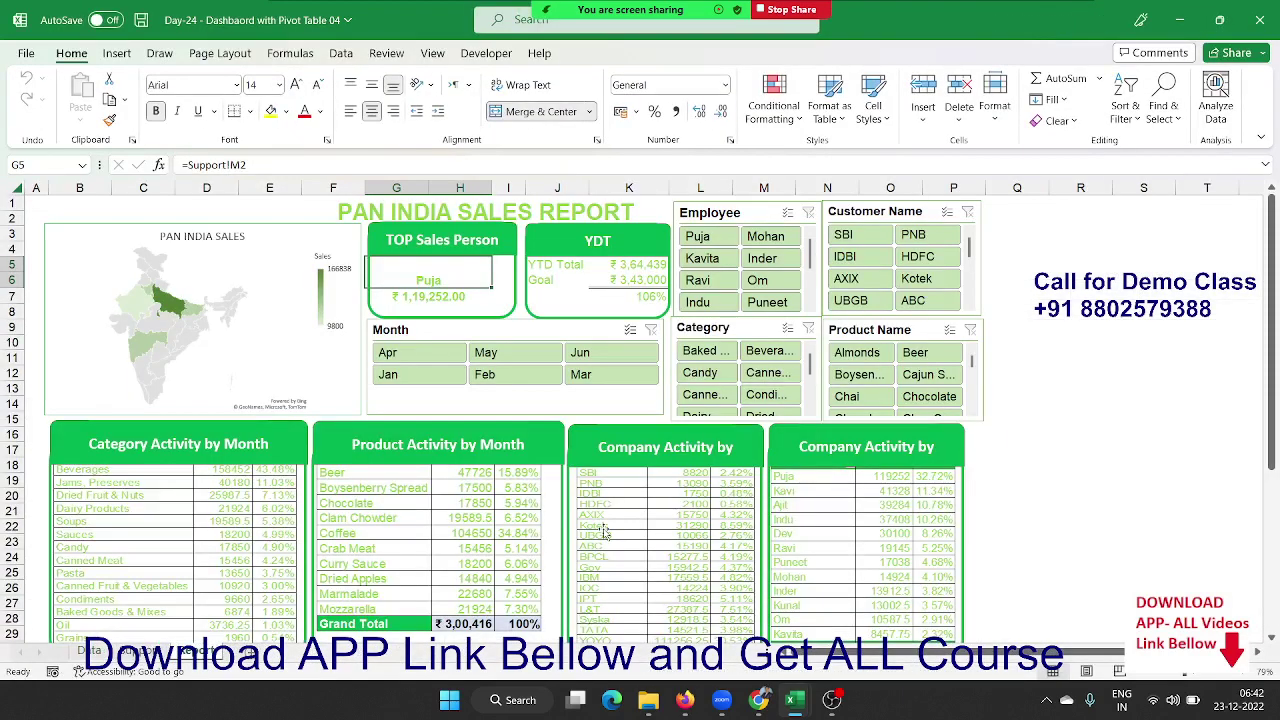
Filter the Customer Name slicer to SBI, then ABC, clear it, and view the Data sheet
scroll(667, 505, "down", 1)
scroll(667, 505, "down", 2)
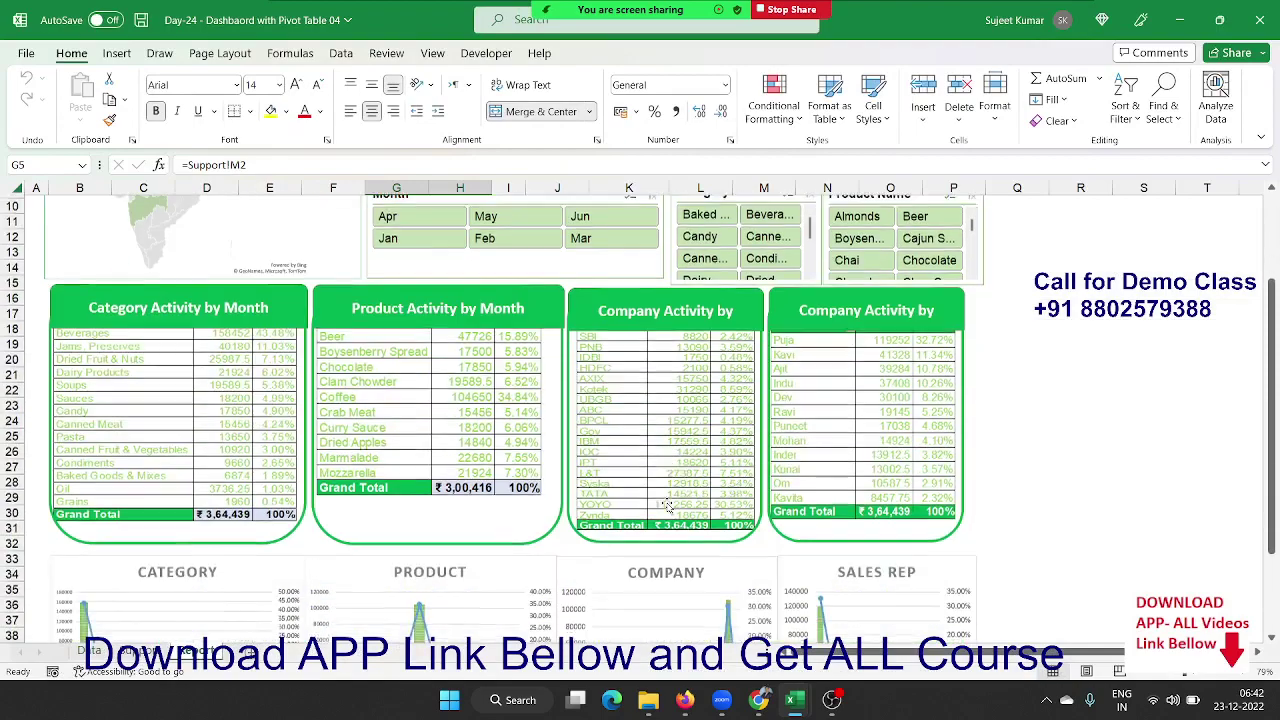
scroll(667, 505, "down", 2)
scroll(667, 505, "down", 1)
scroll(667, 505, "up", 4)
scroll(667, 505, "up", 1)
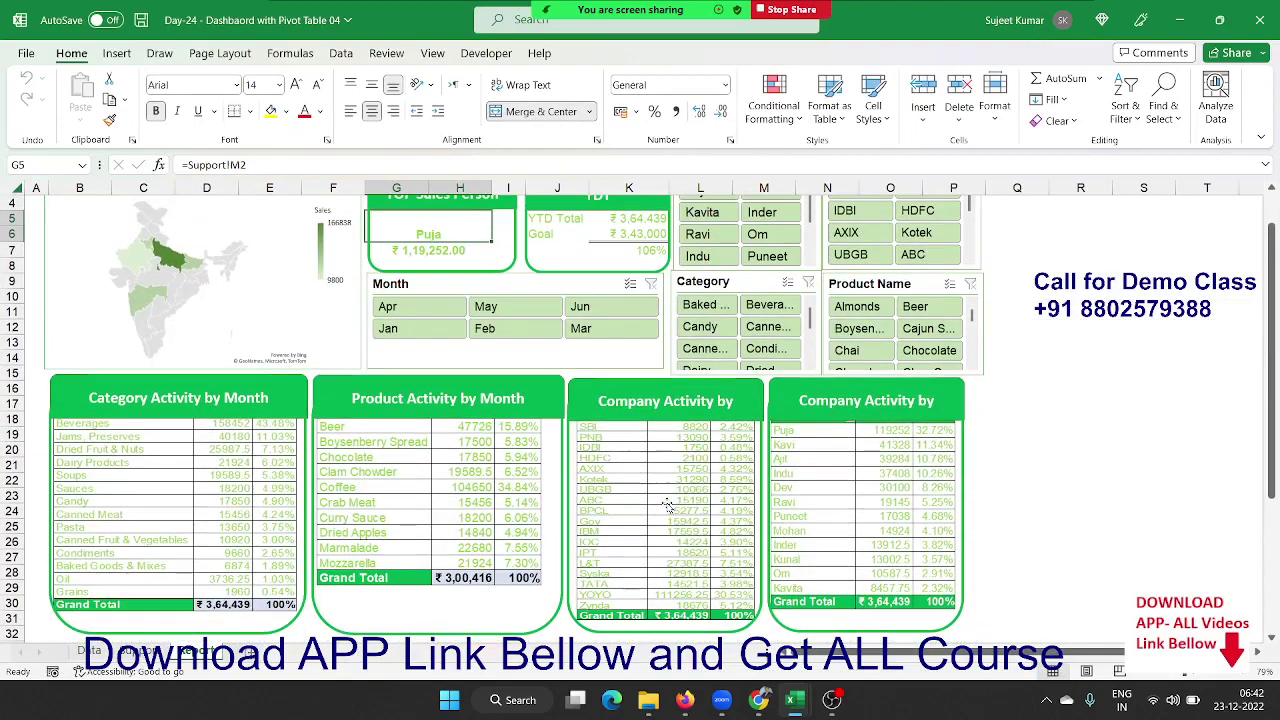
scroll(712, 417, "up", 1)
left_click(866, 244)
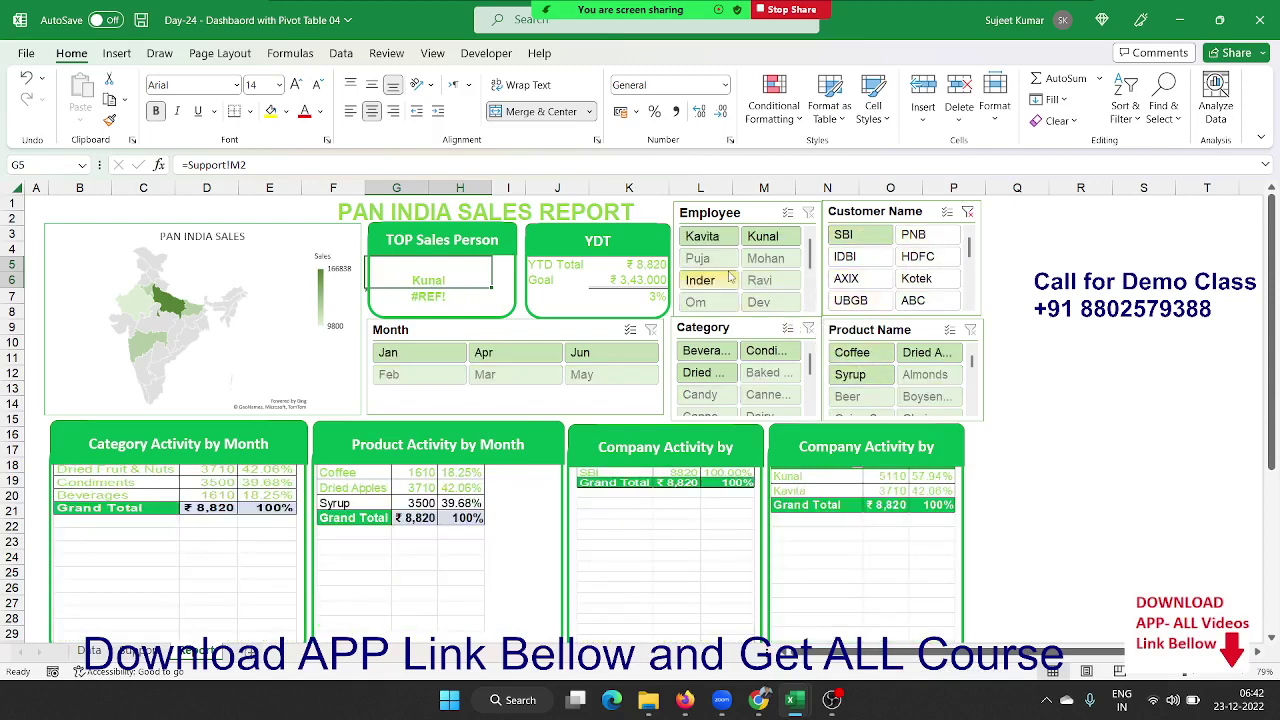
left_click(904, 302)
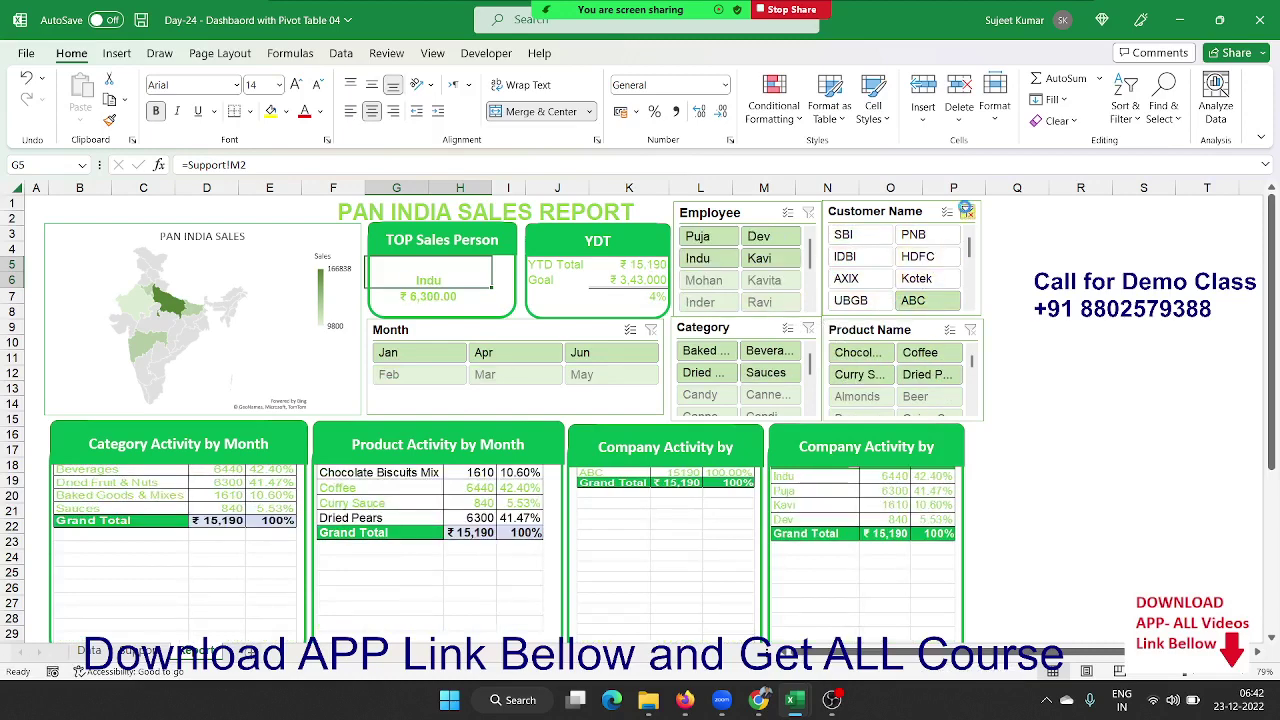
left_click(967, 212)
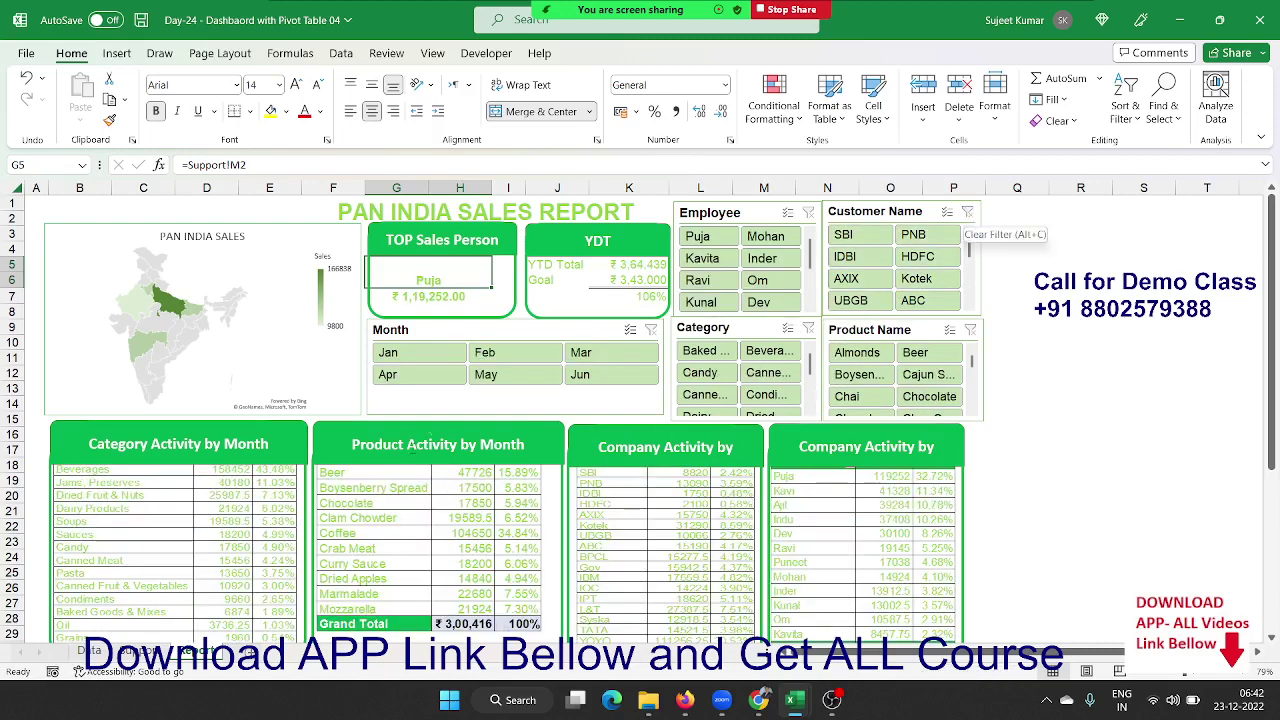
scroll(353, 432, "down", 1)
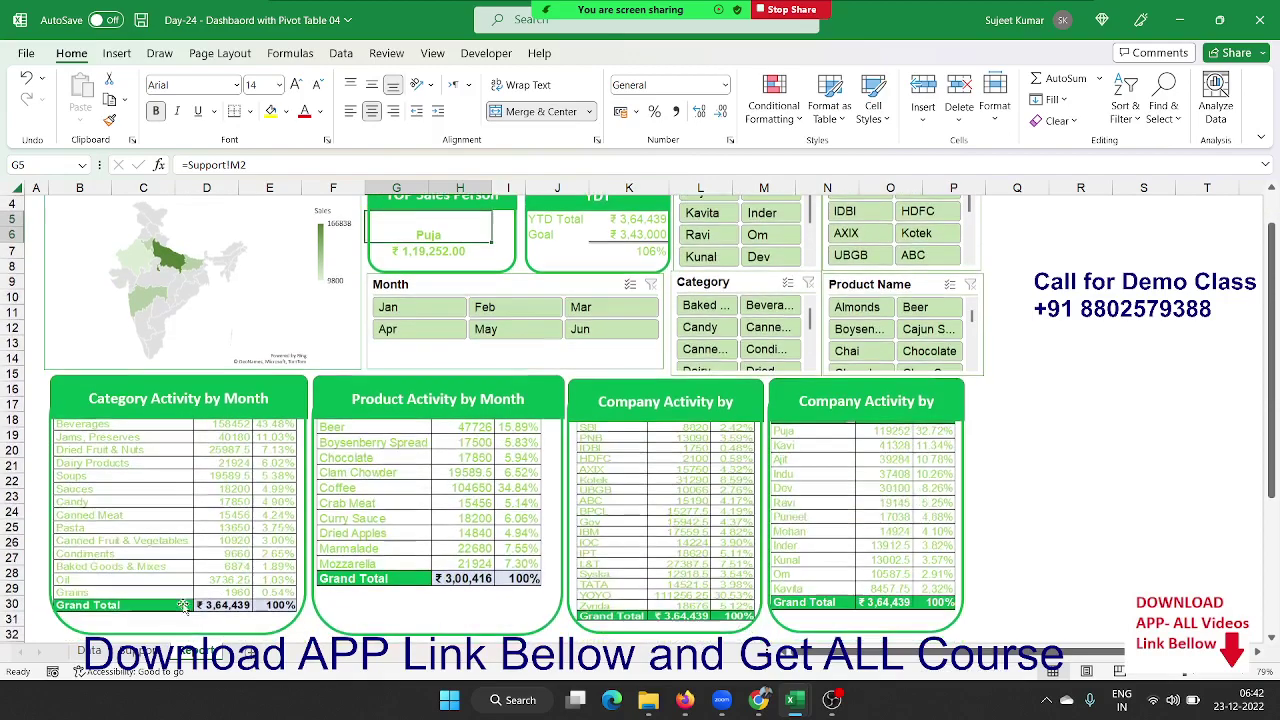
left_click(92, 650)
Browse the order rows from cell E5, then return to the PAN INDIA SALES REPORT dashboard
left_click(365, 288)
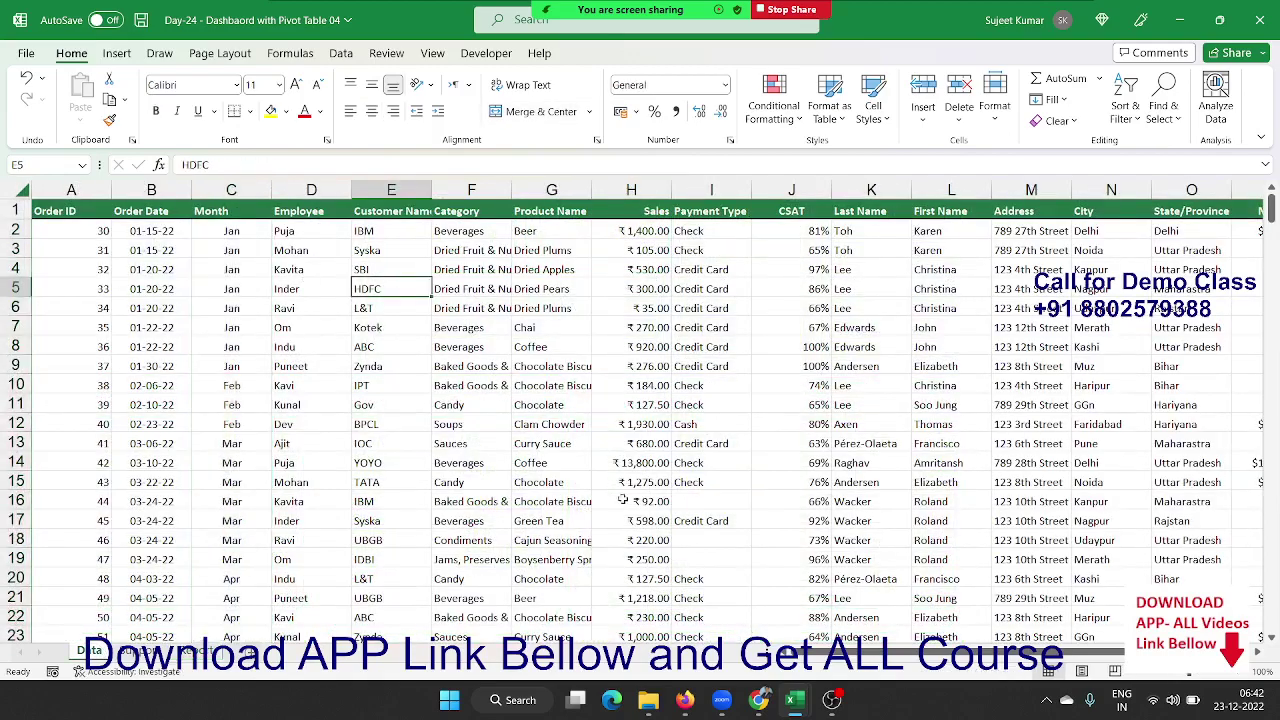
scroll(760, 500, "down", 3)
scroll(760, 500, "down", 7)
scroll(760, 500, "down", 4)
scroll(760, 500, "down", 9)
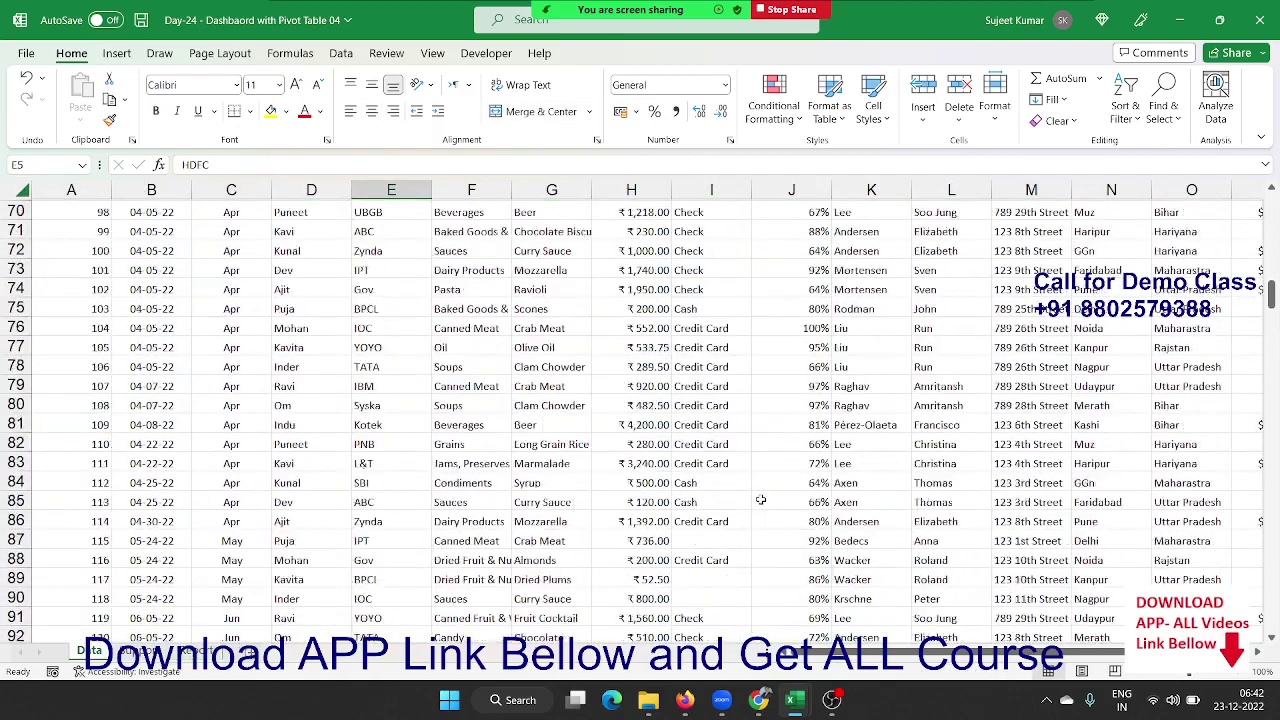
scroll(760, 500, "up", 3)
scroll(760, 500, "up", 7)
scroll(760, 500, "up", 6)
scroll(760, 500, "up", 7)
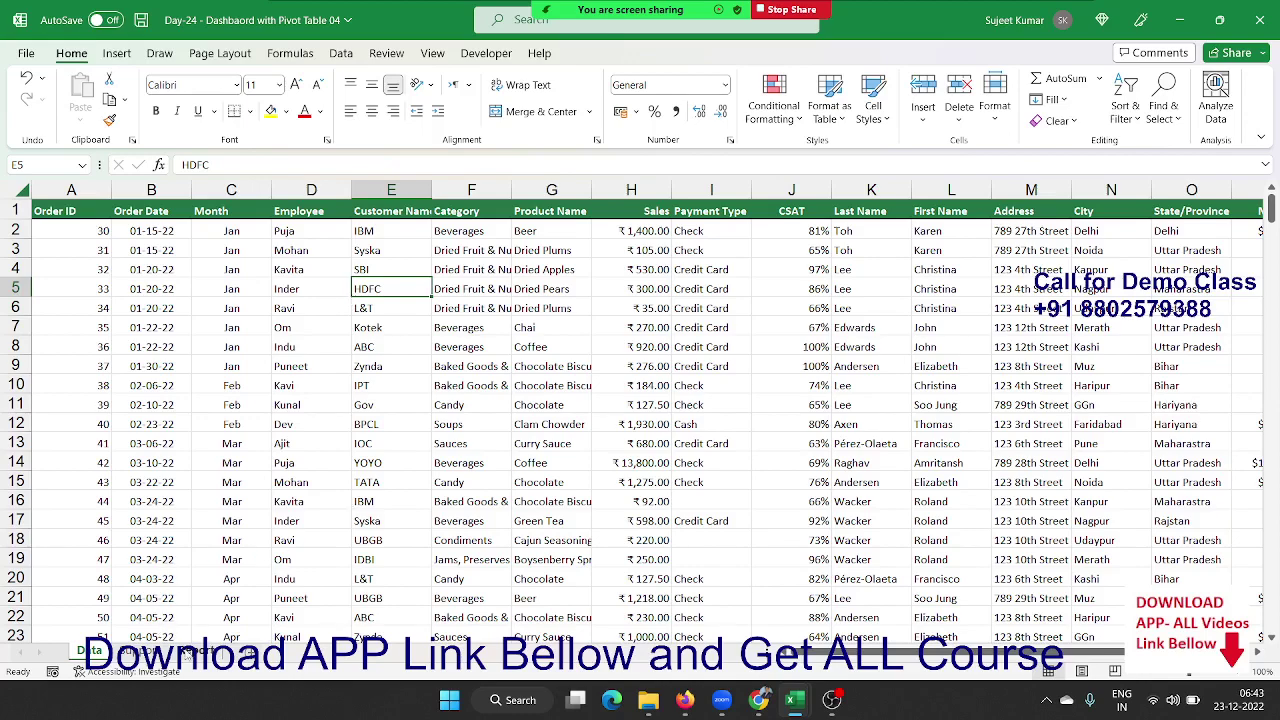
left_click(188, 652)
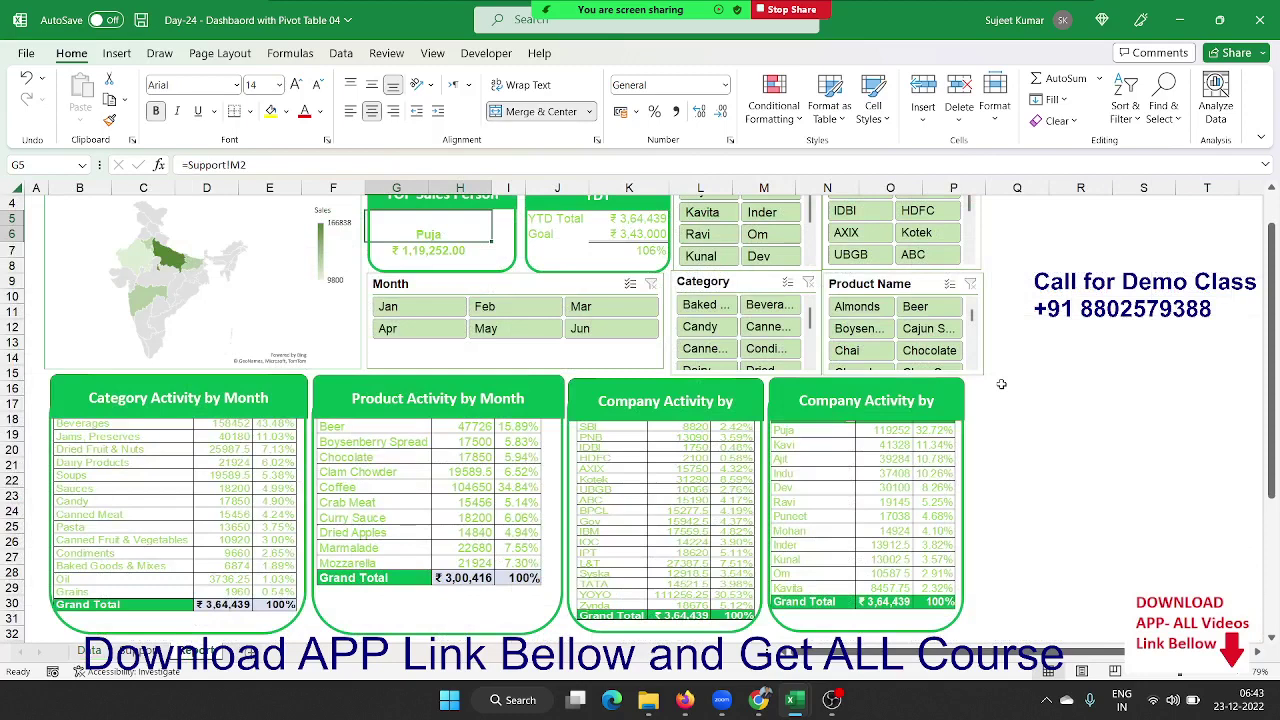
scroll(1001, 384, "up", 1)
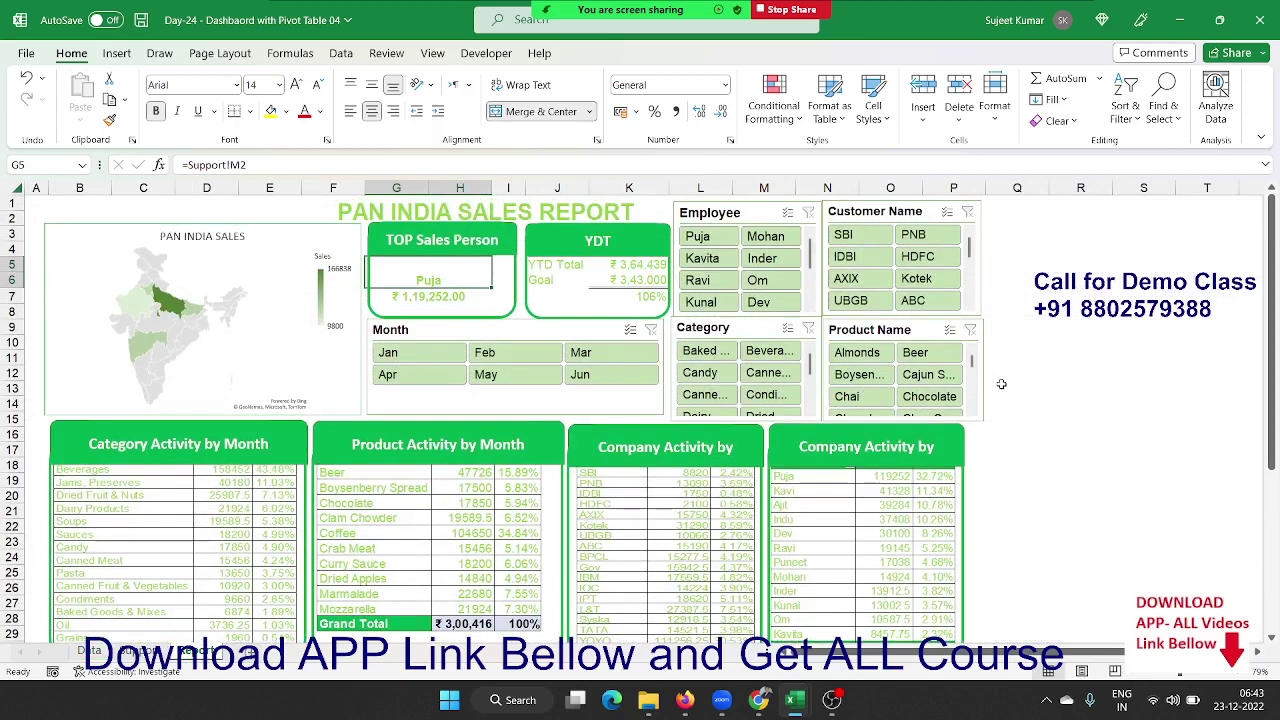
left_click(1047, 417)
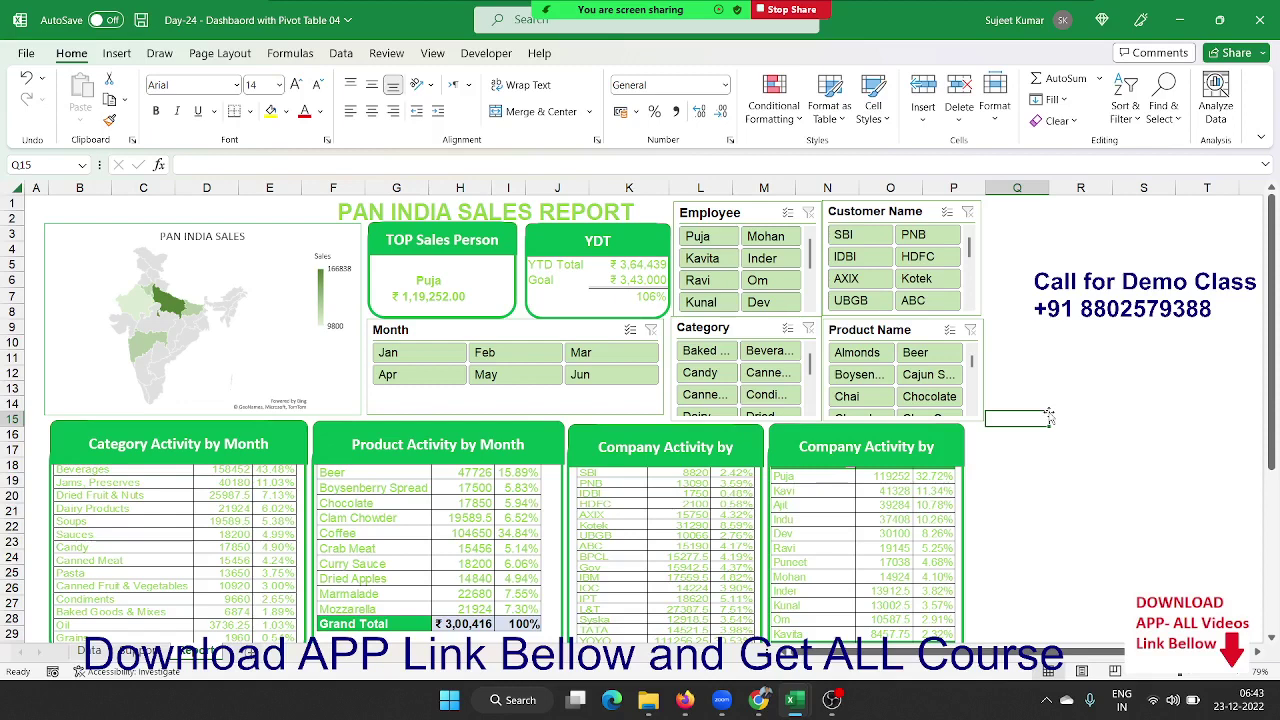
left_click(846, 238)
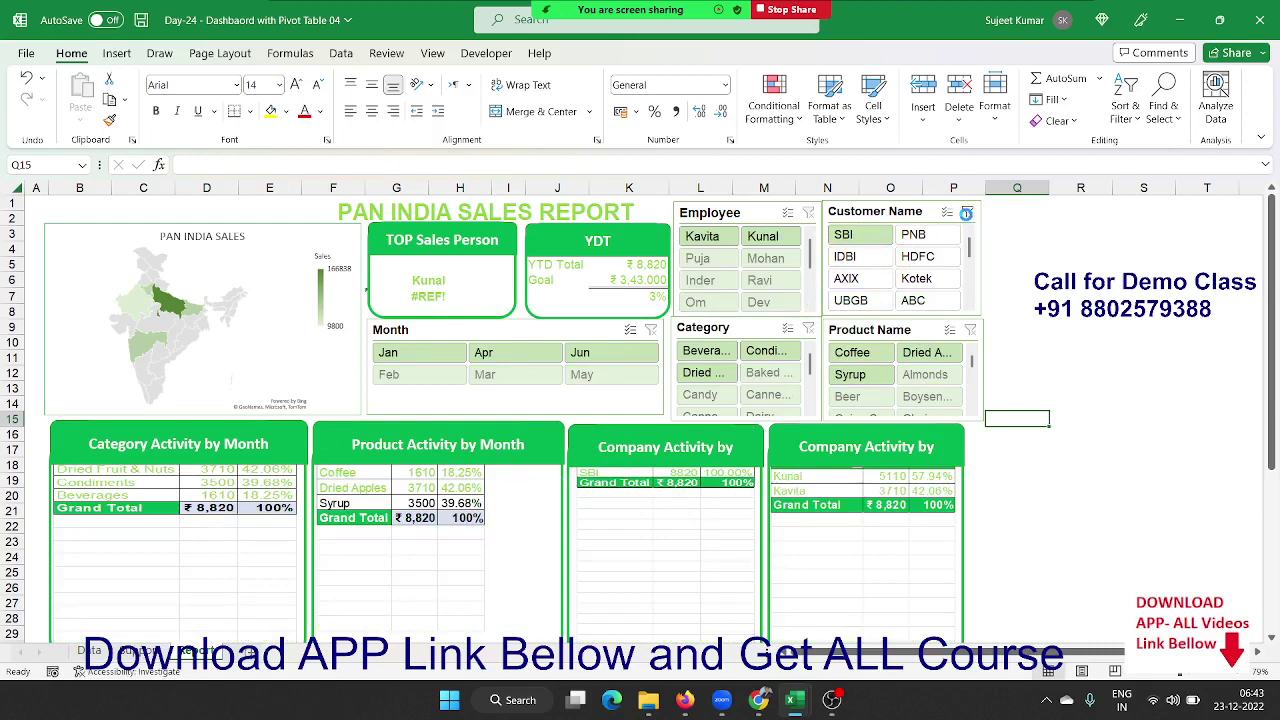
left_click(967, 214)
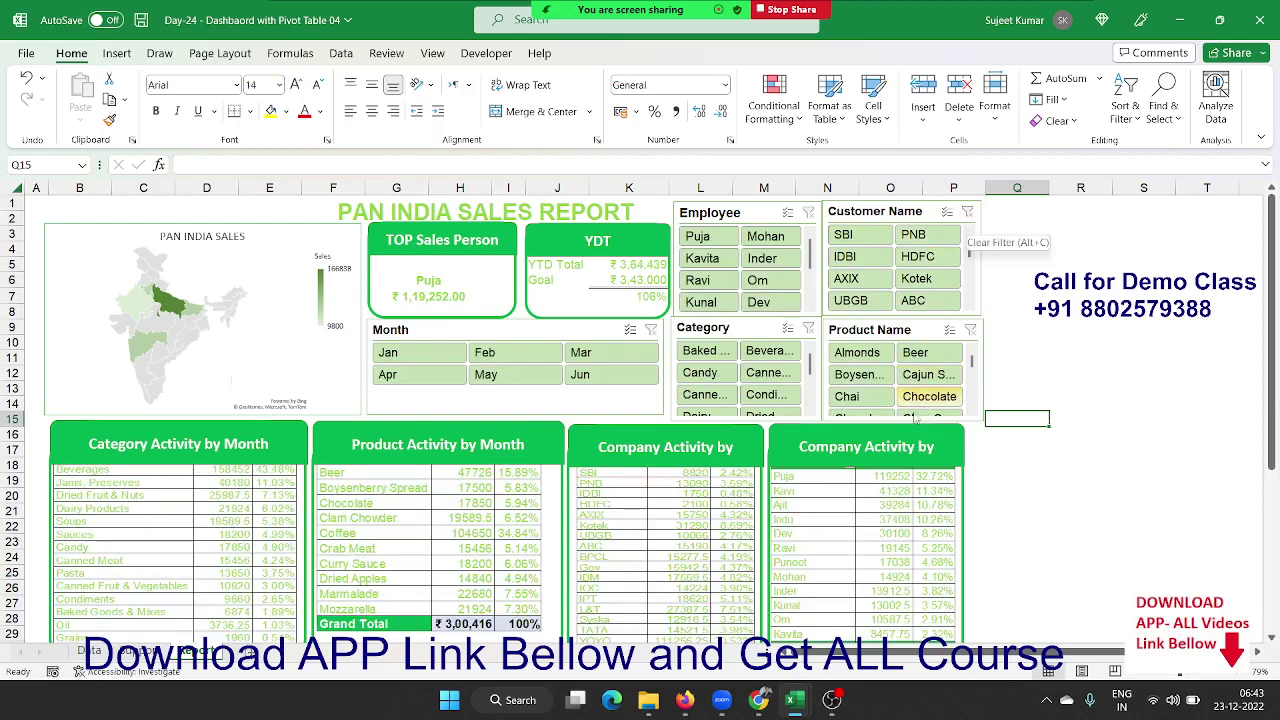
scroll(825, 378, "down", 2)
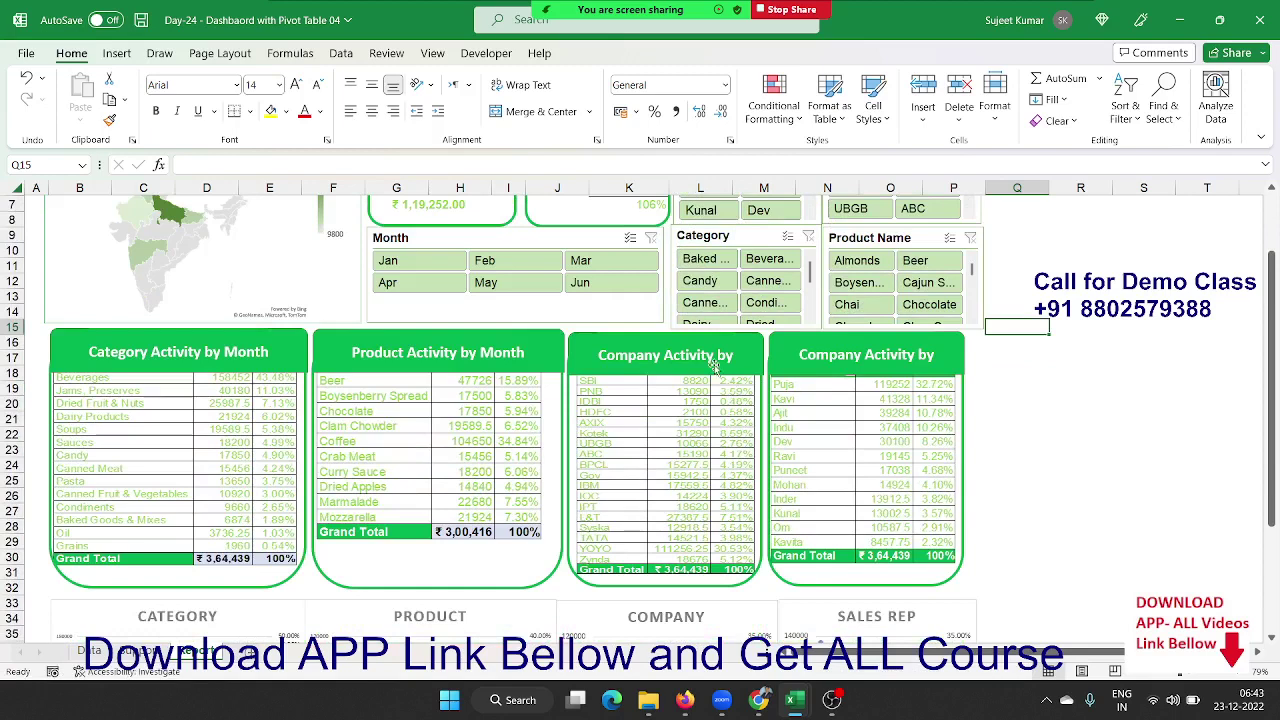
scroll(714, 368, "up", 2)
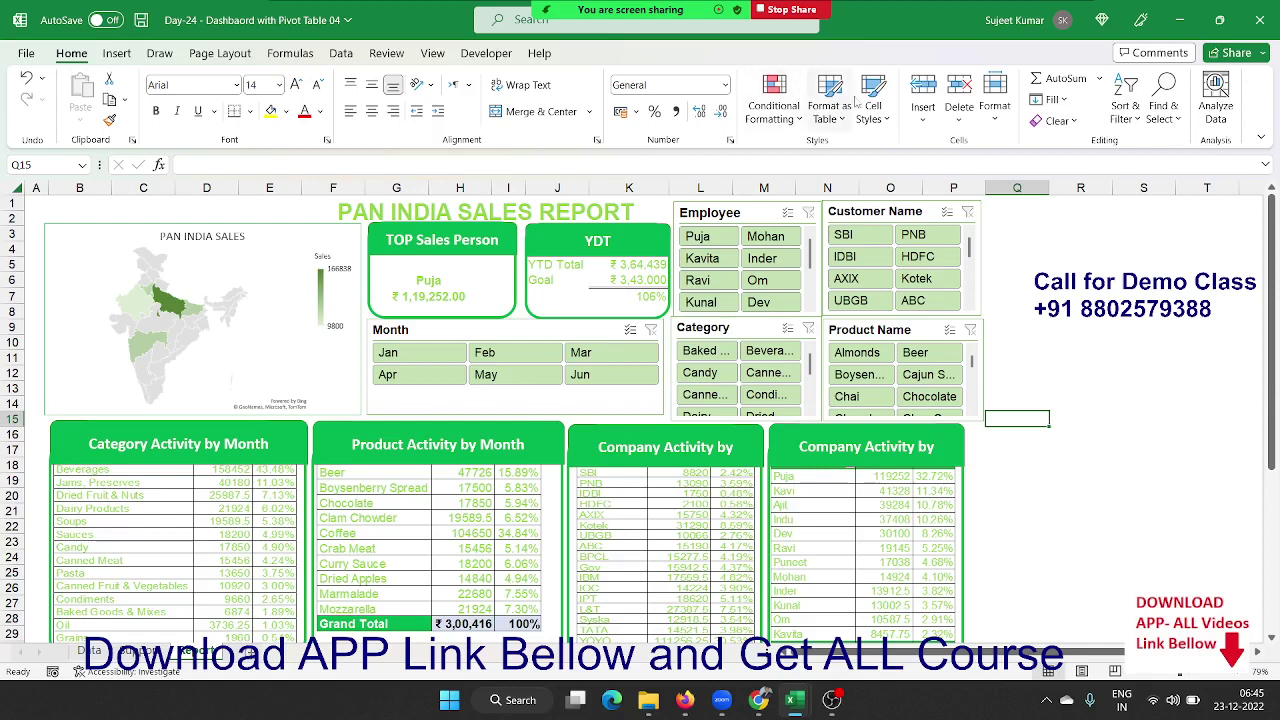
Close the Day-24 dashboard without saving, then select cells G9, B9 and C9 on the introduction sheet
left_click(1258, 20)
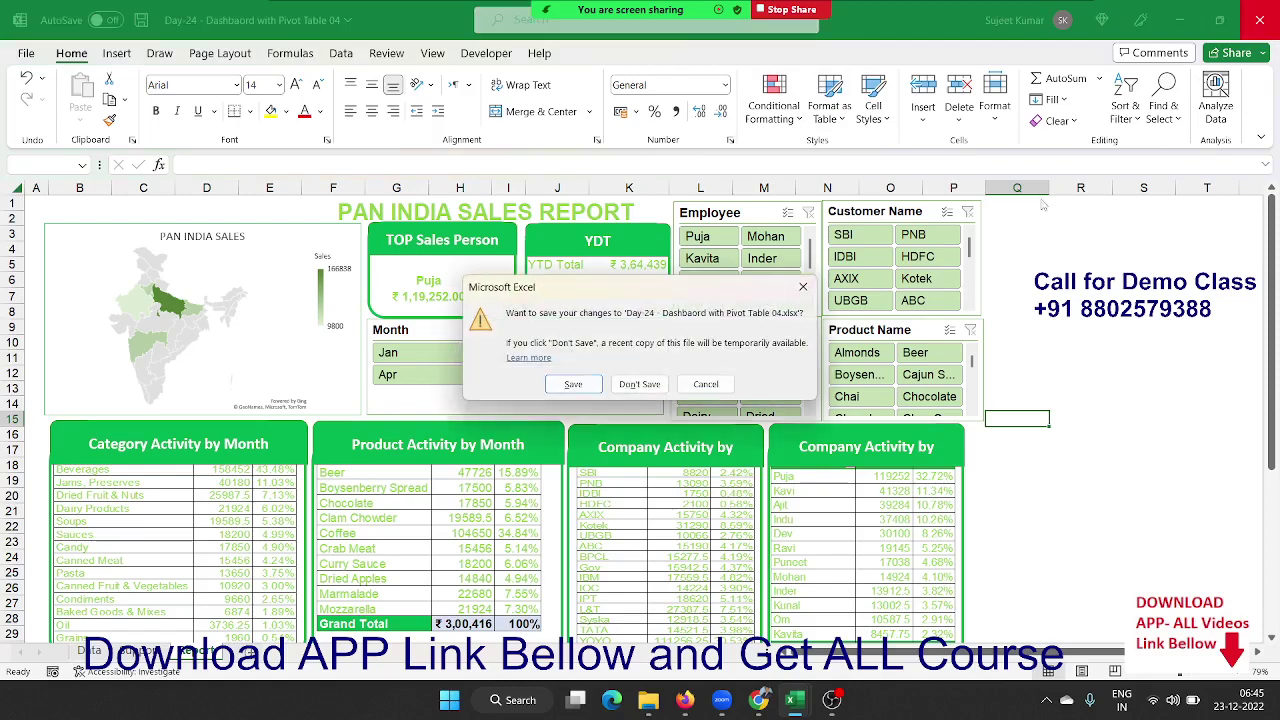
left_click(638, 383)
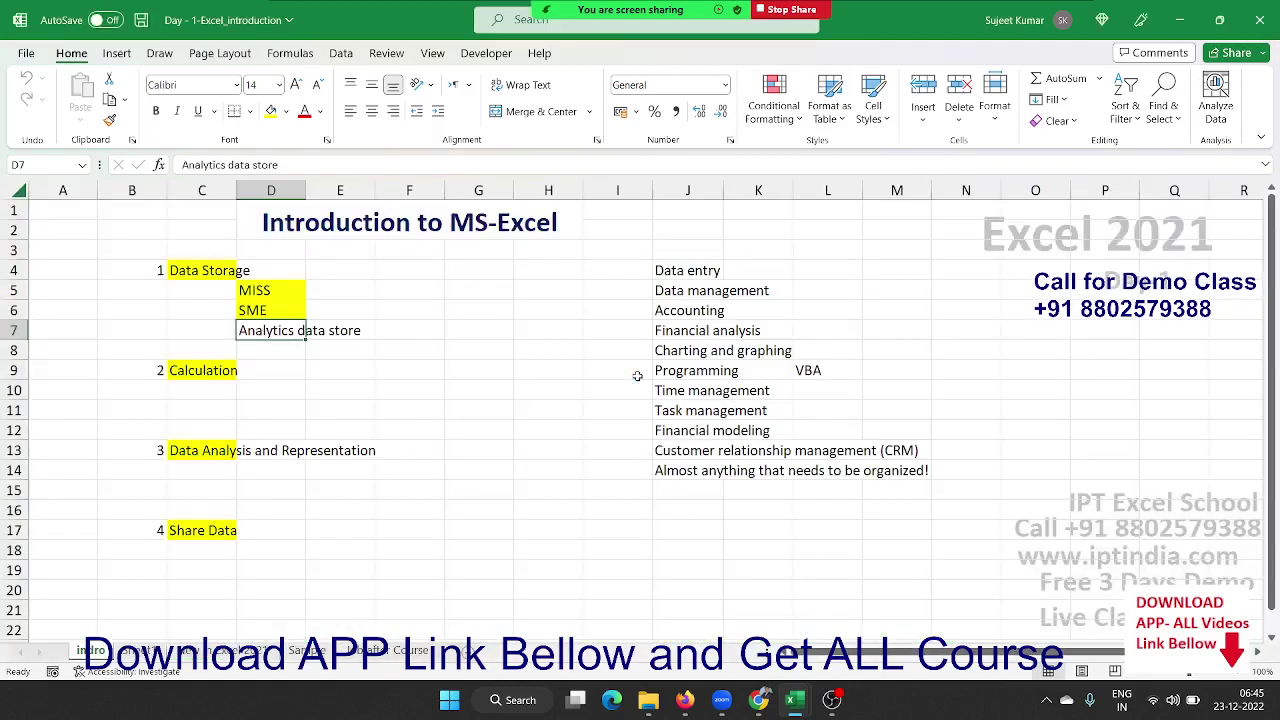
left_click(453, 367)
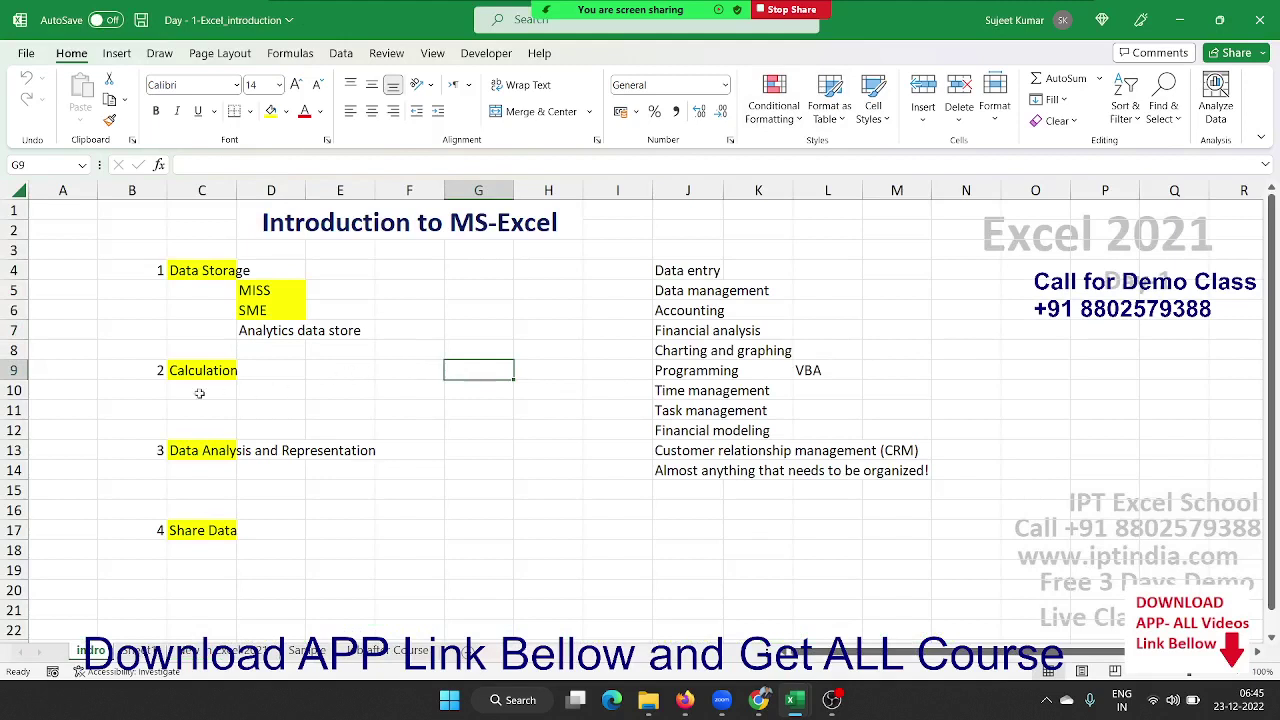
left_click(143, 368)
left_click(184, 368)
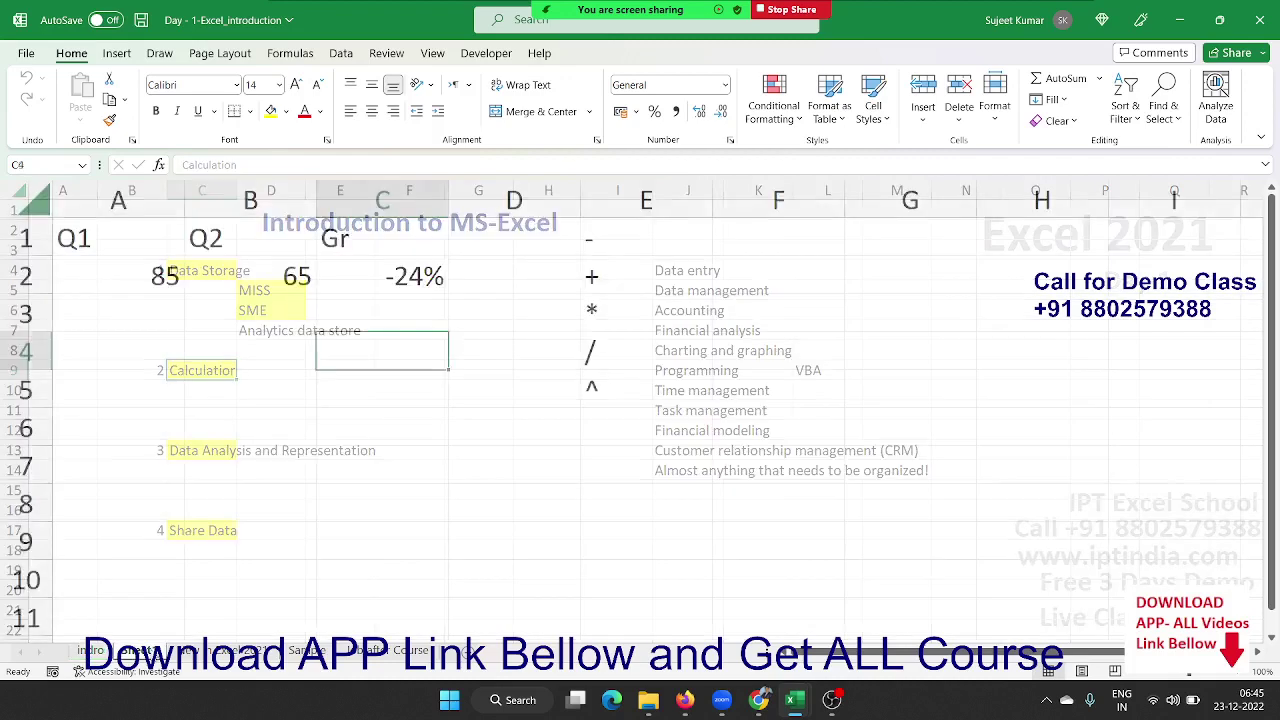
Browse the Logical, Lookup & Reference, Math & Trig, More Functions and Financial lists, then close them
left_click(202, 535)
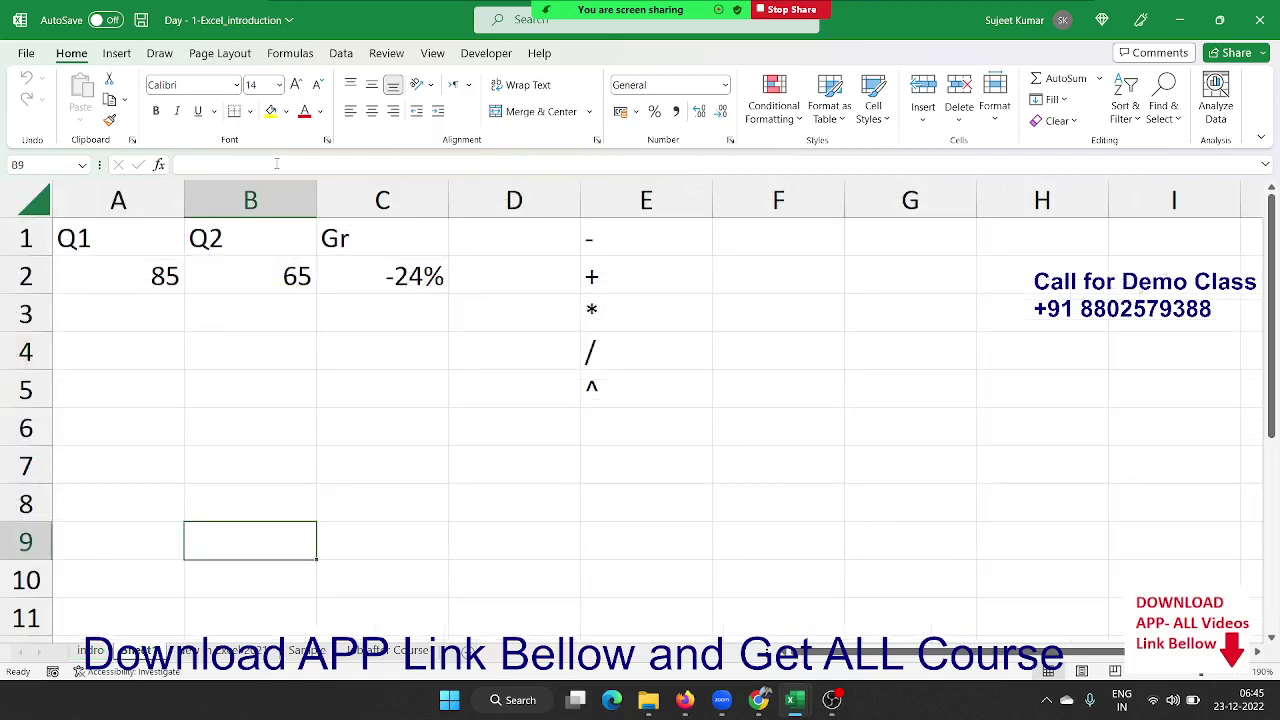
left_click(288, 53)
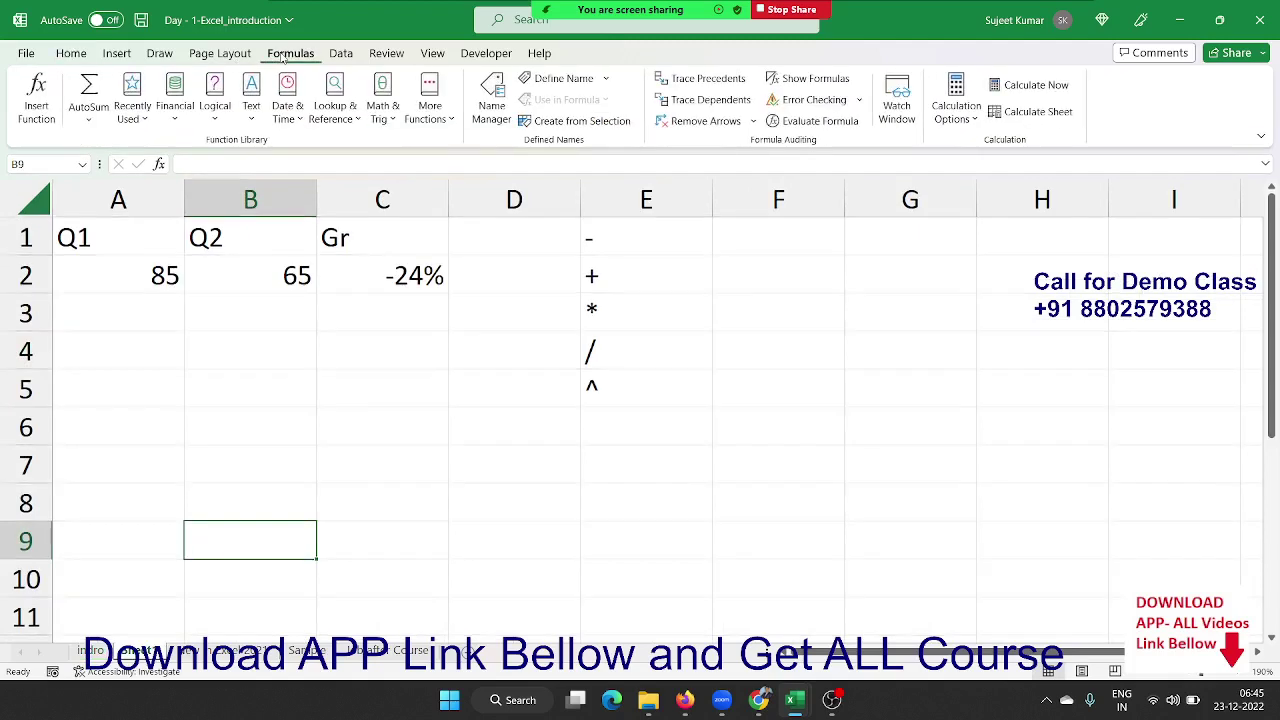
left_click(215, 100)
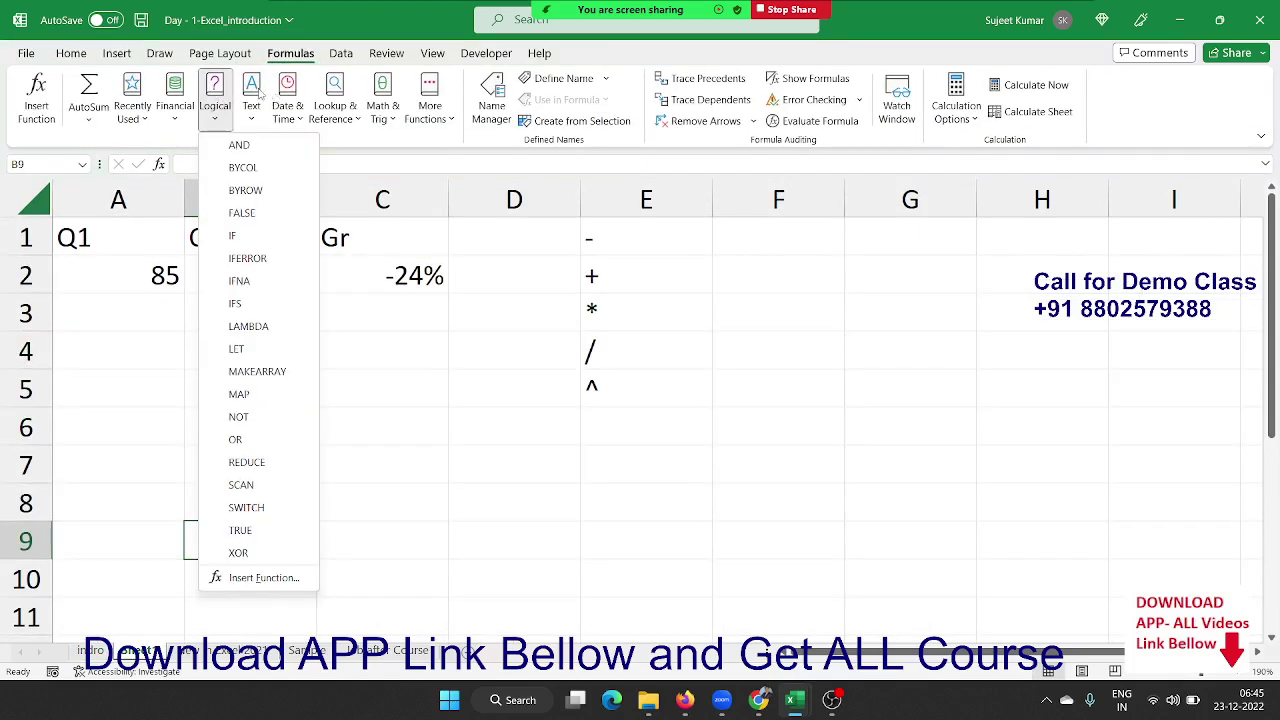
mouse_move(287, 100)
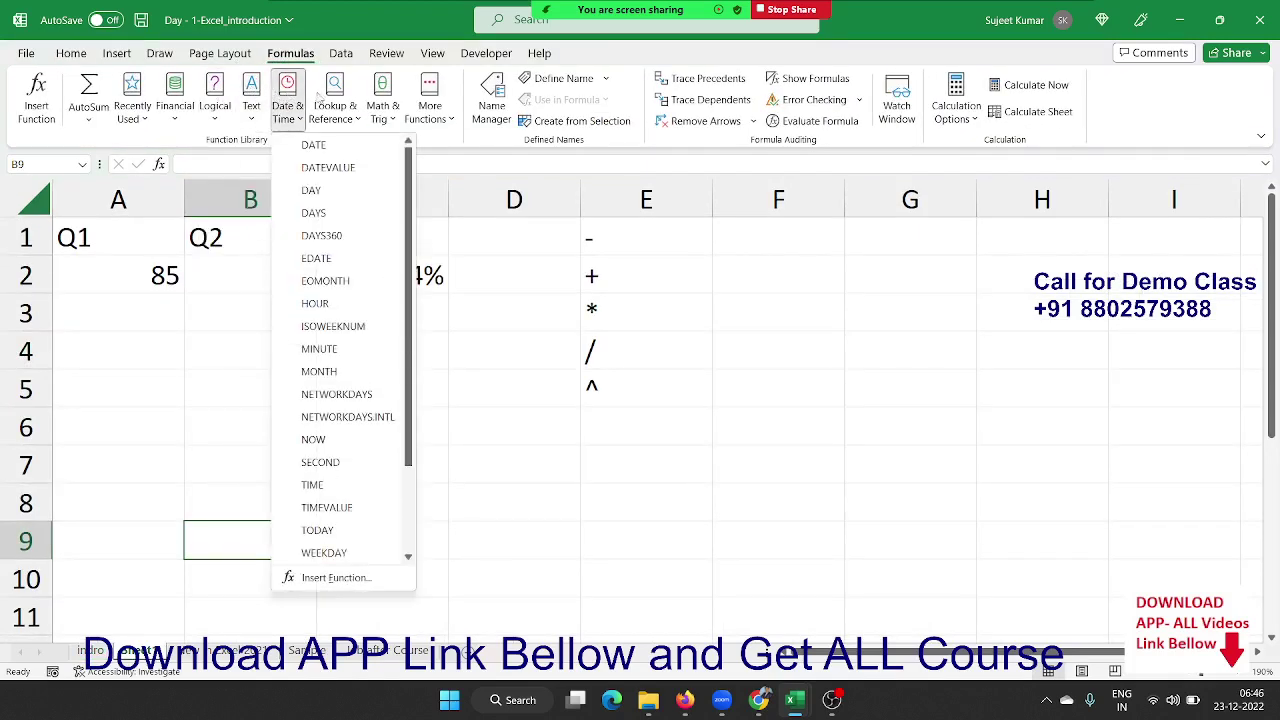
left_click(350, 100)
left_click(380, 100)
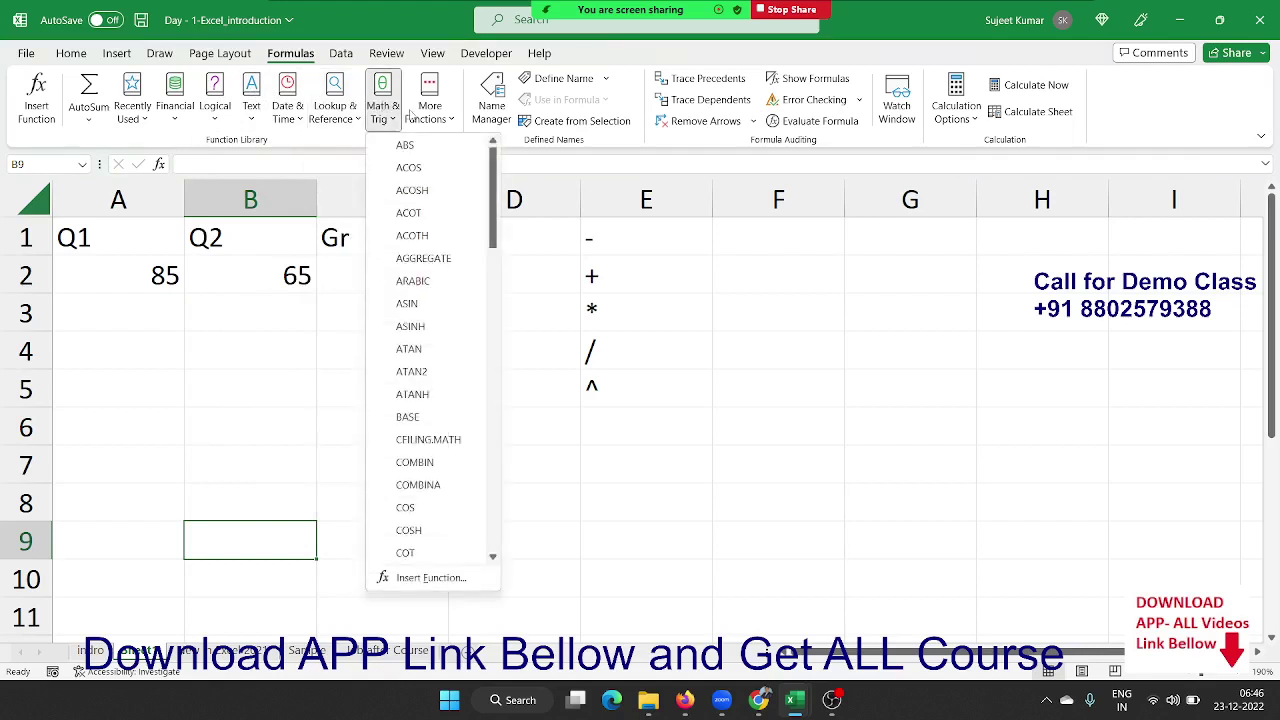
left_click(414, 112)
left_click(414, 112)
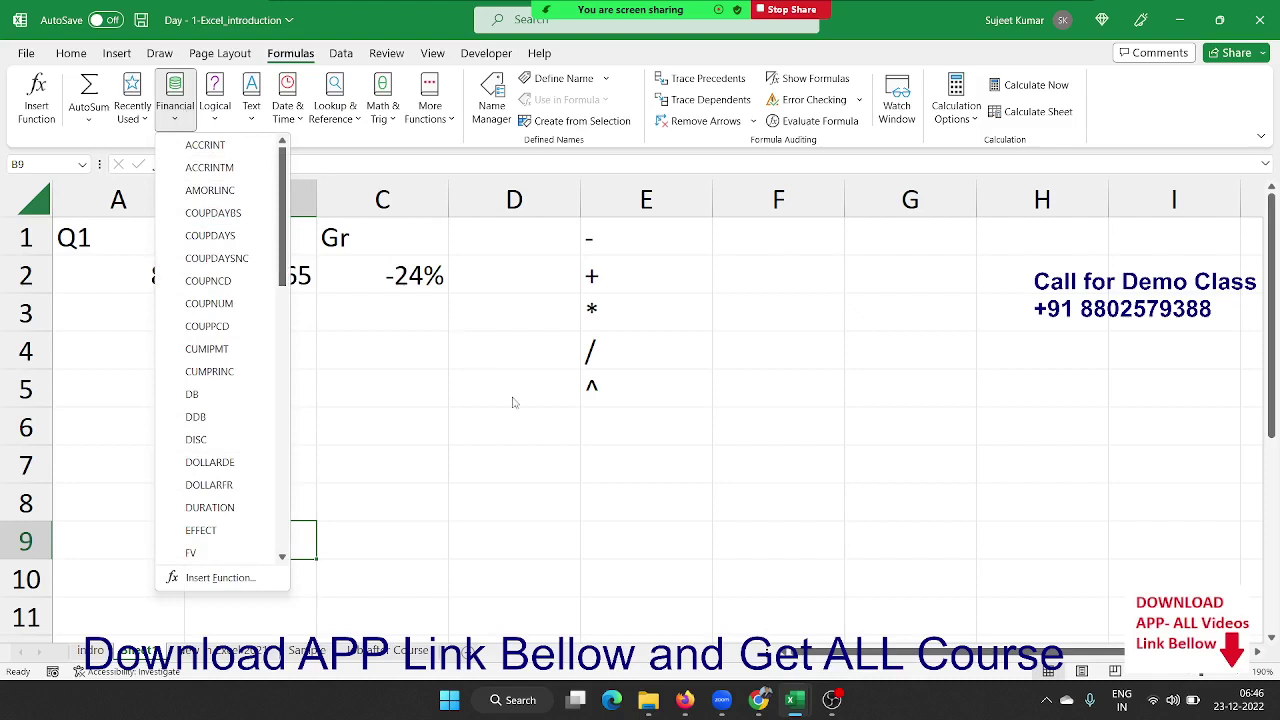
left_click(472, 376)
left_click(389, 276)
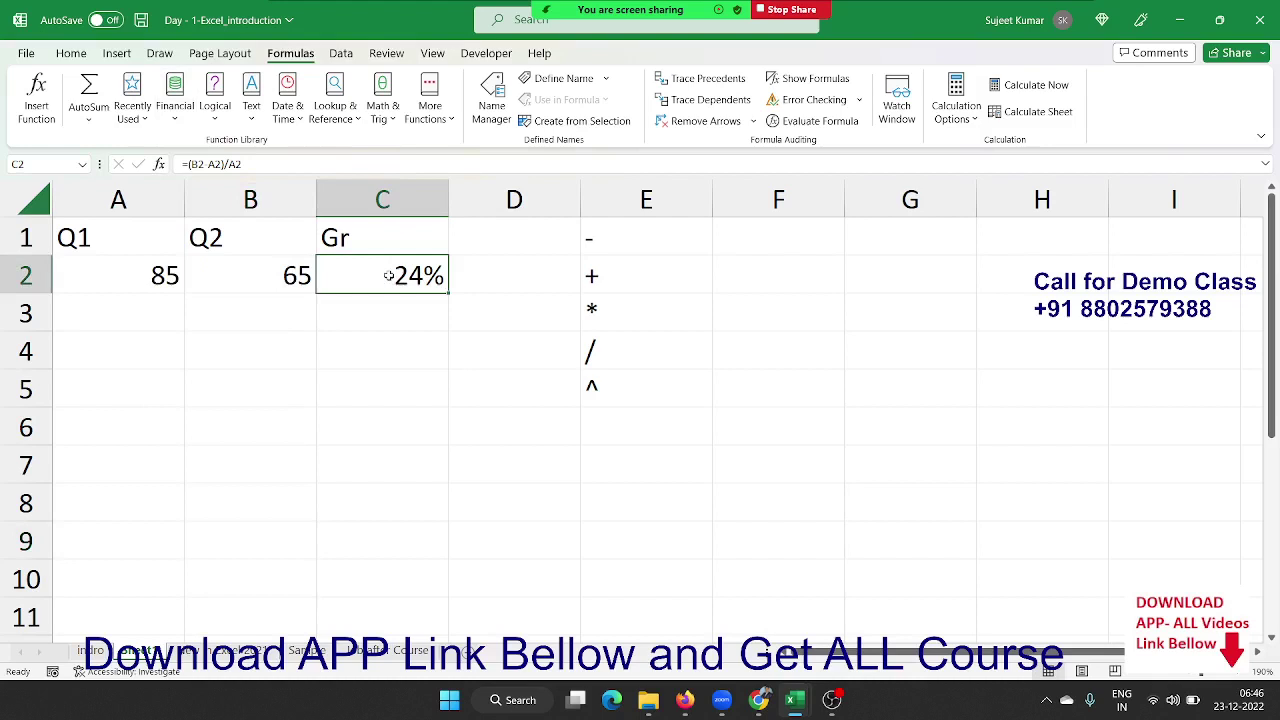
Inspect C2's formula =(B2-A2)/A2 unchanged and select columns A and B
double_click(389, 276)
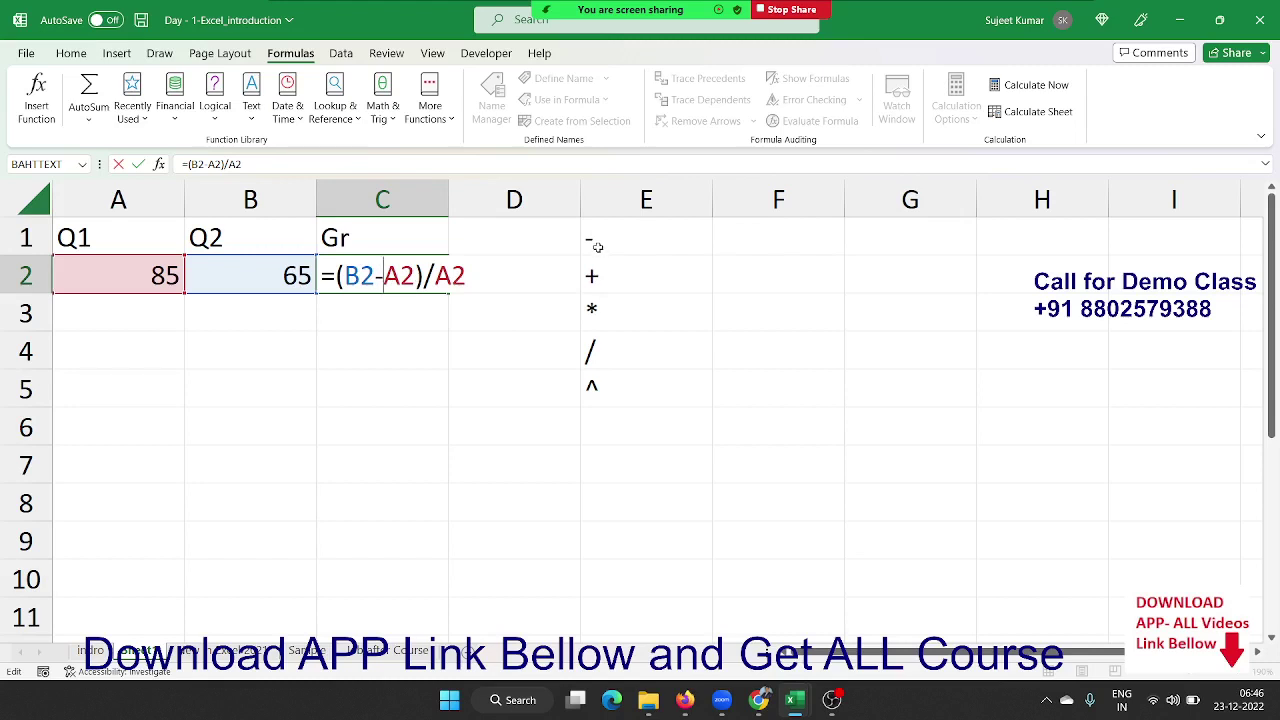
key("Return")
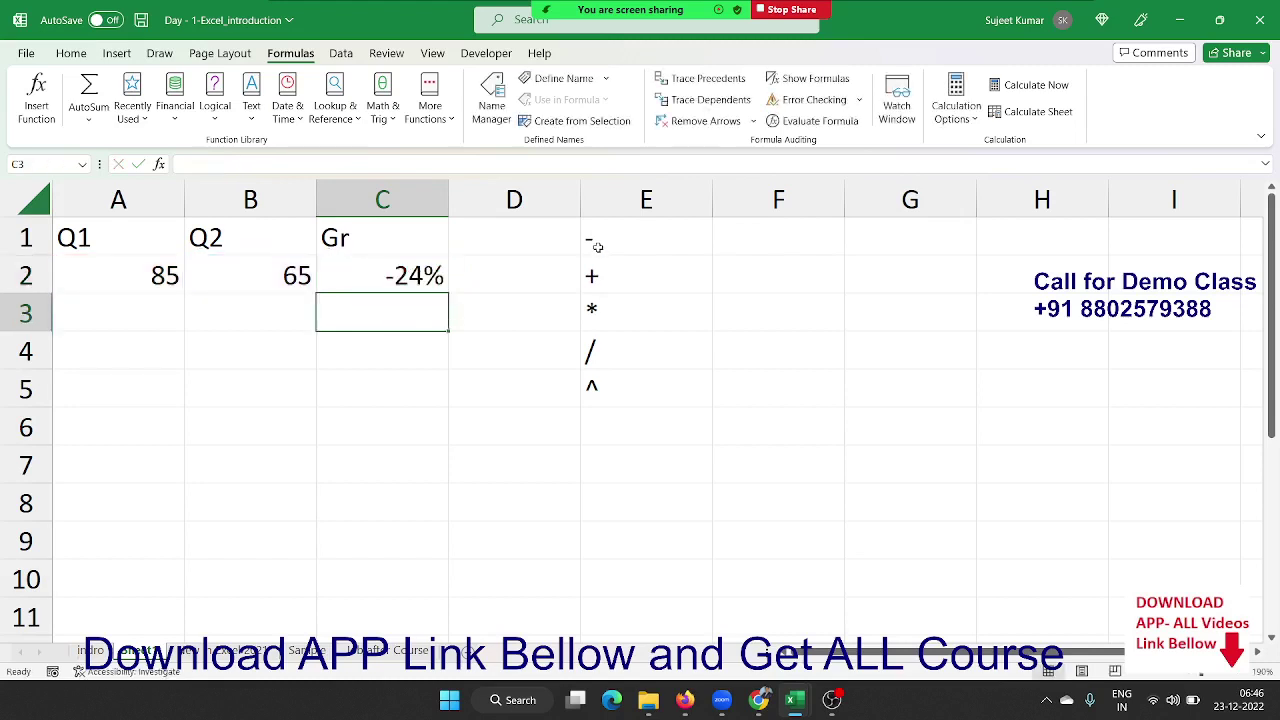
key("Up")
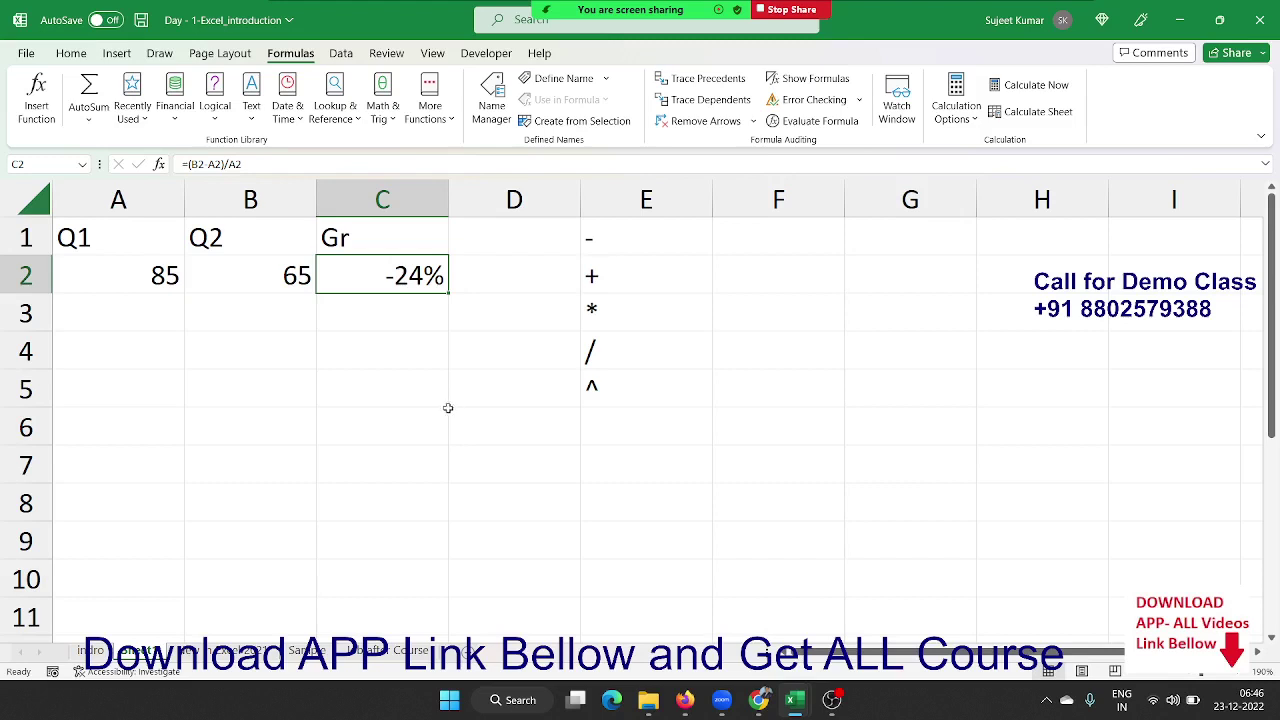
left_click(258, 355)
left_click_drag(146, 205, 207, 220)
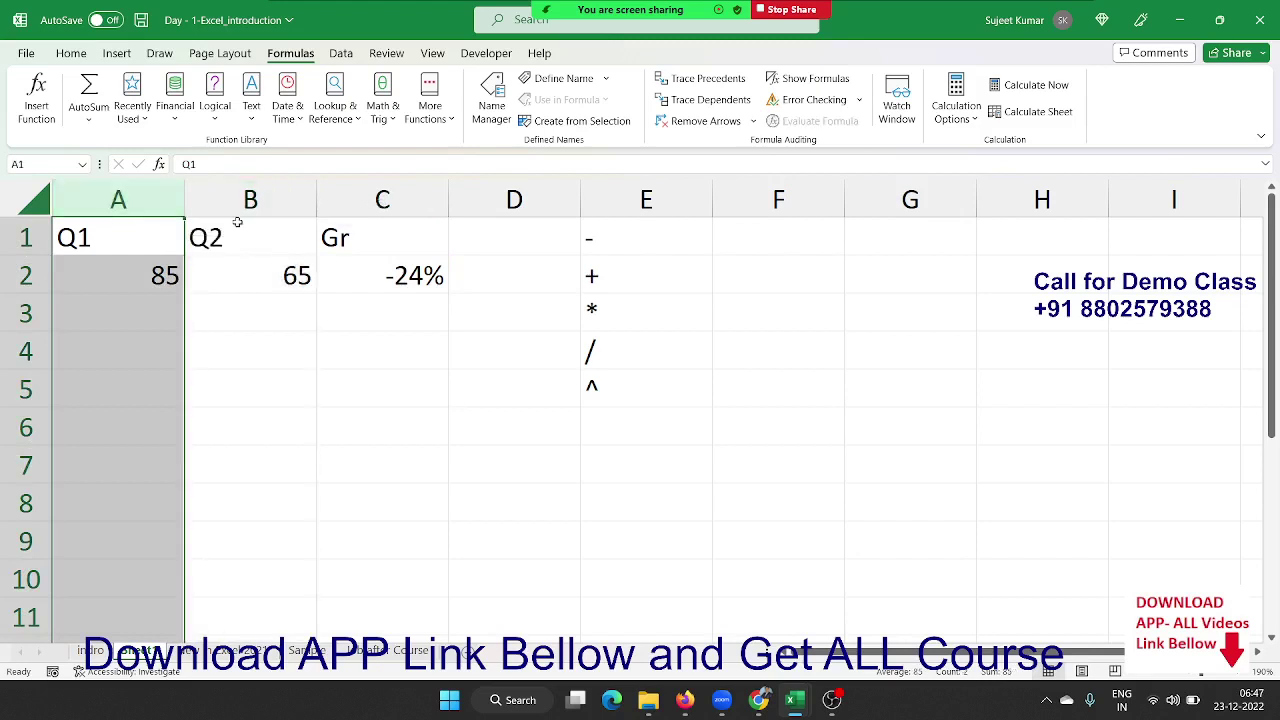
left_click(237, 222)
Check B2, C2 and the column E operators, re-inspect the growth formula, then show the Intro sheet
left_click(239, 206)
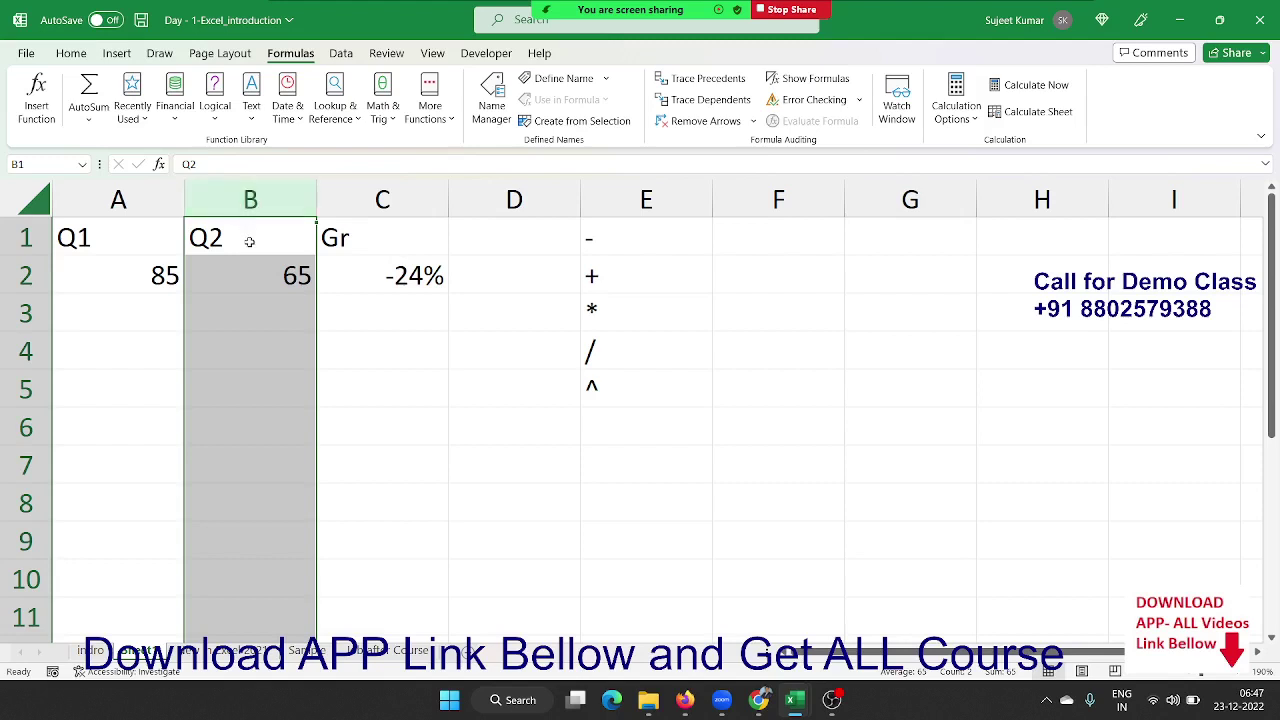
left_click(258, 272)
left_click(351, 290)
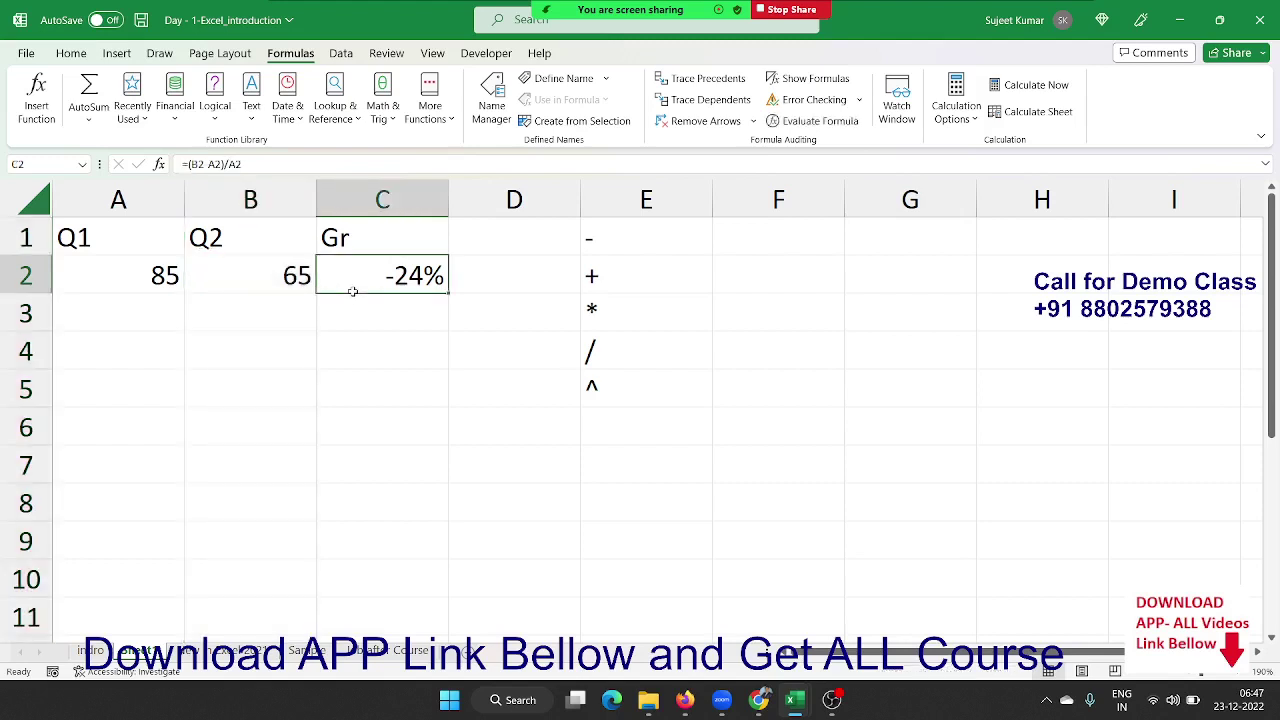
mouse_move(594, 386)
left_mouse_down()
mouse_move(568, 262)
mouse_move(594, 250)
left_mouse_up()
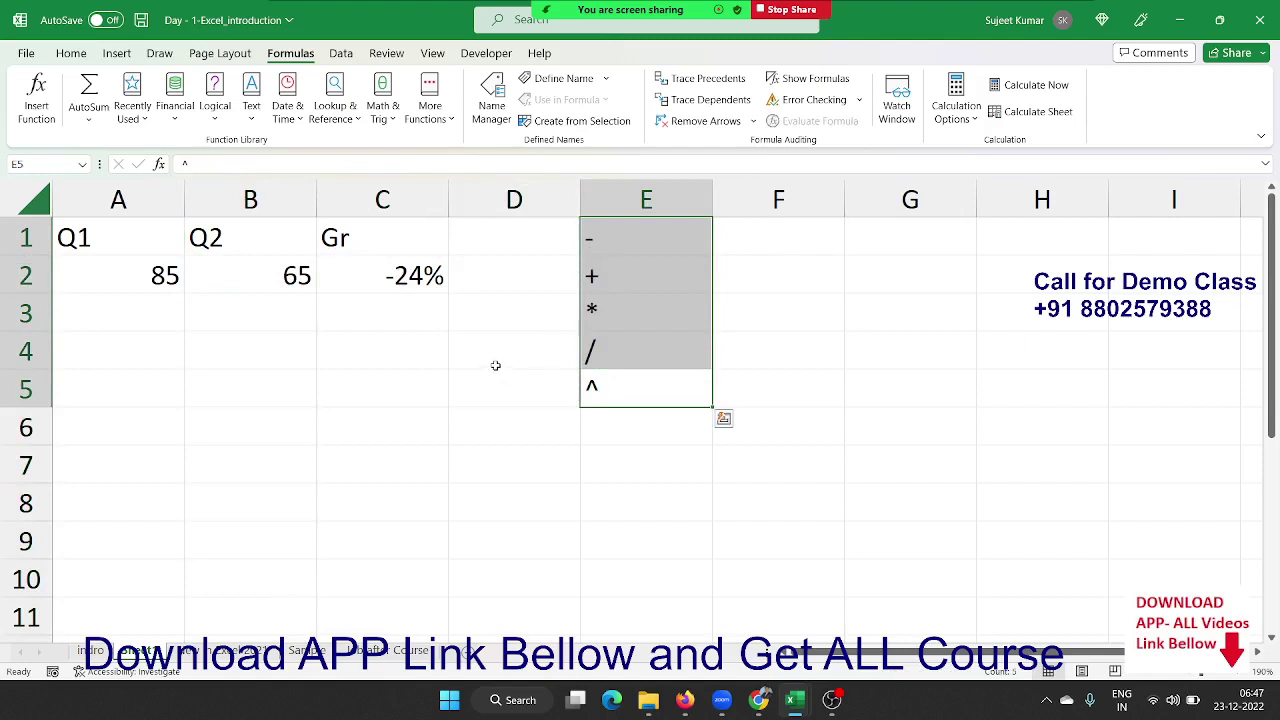
double_click(435, 276)
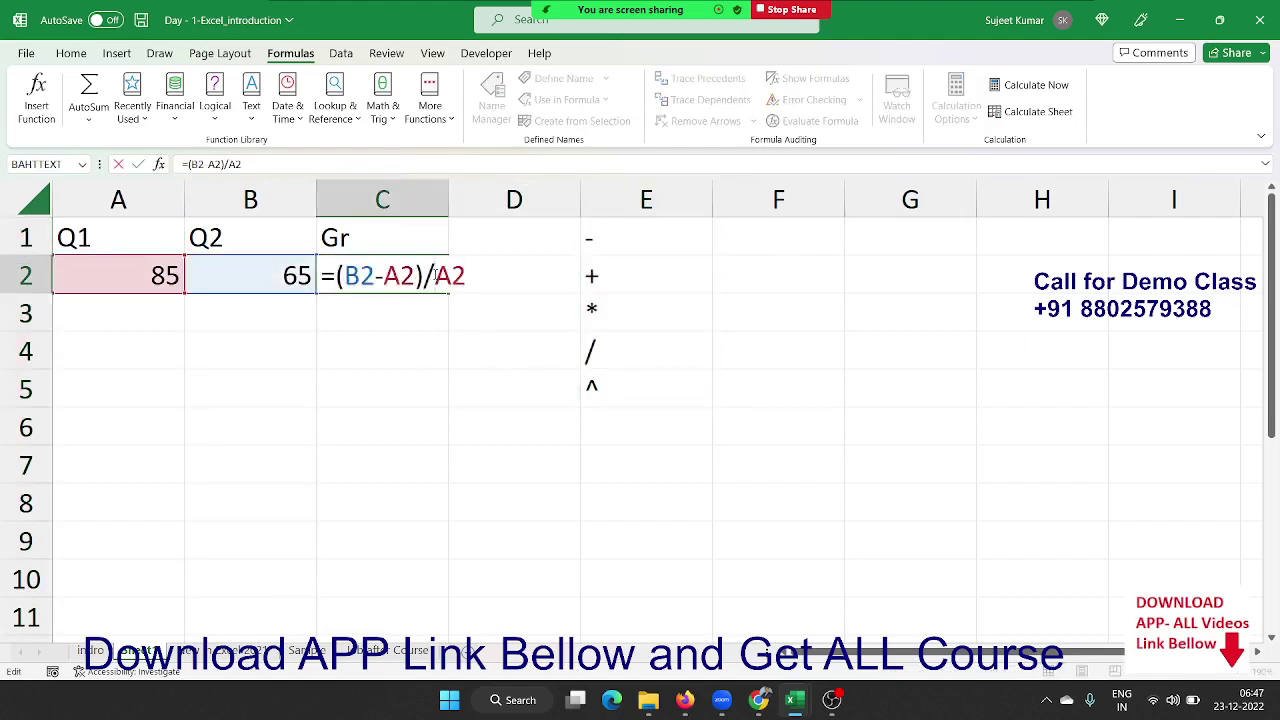
double_click(362, 278)
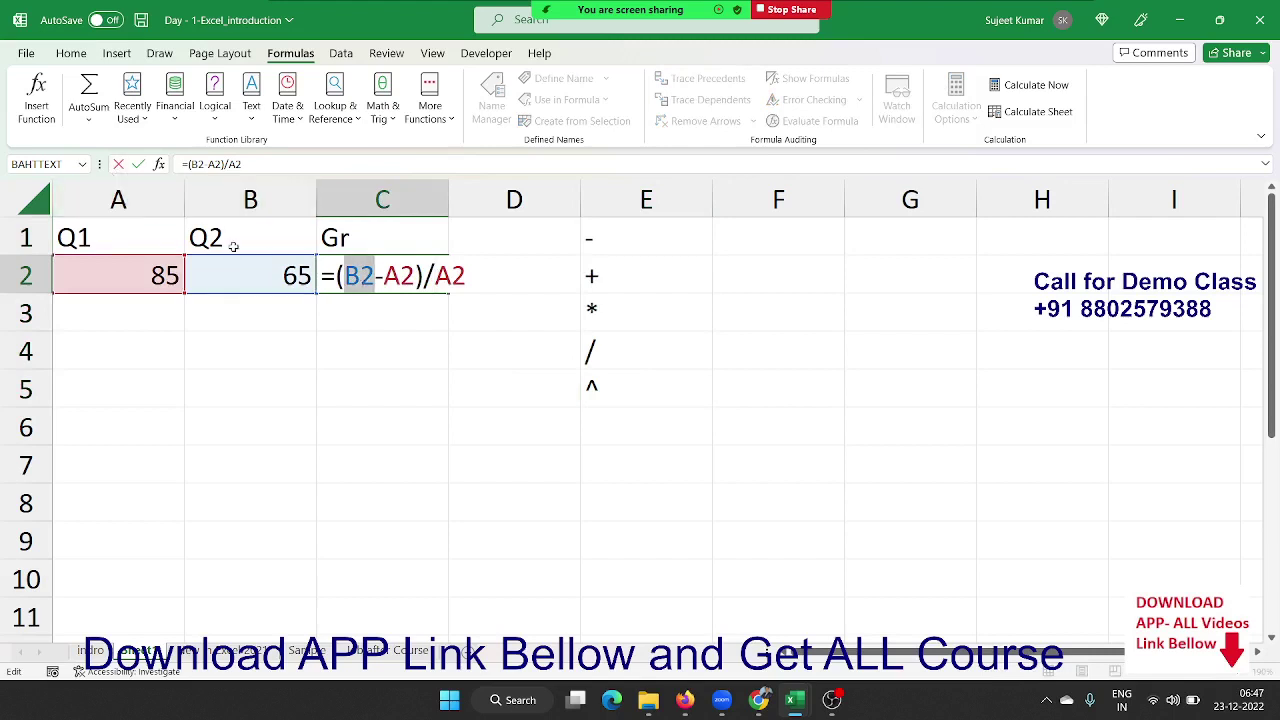
key("ctrl+Return")
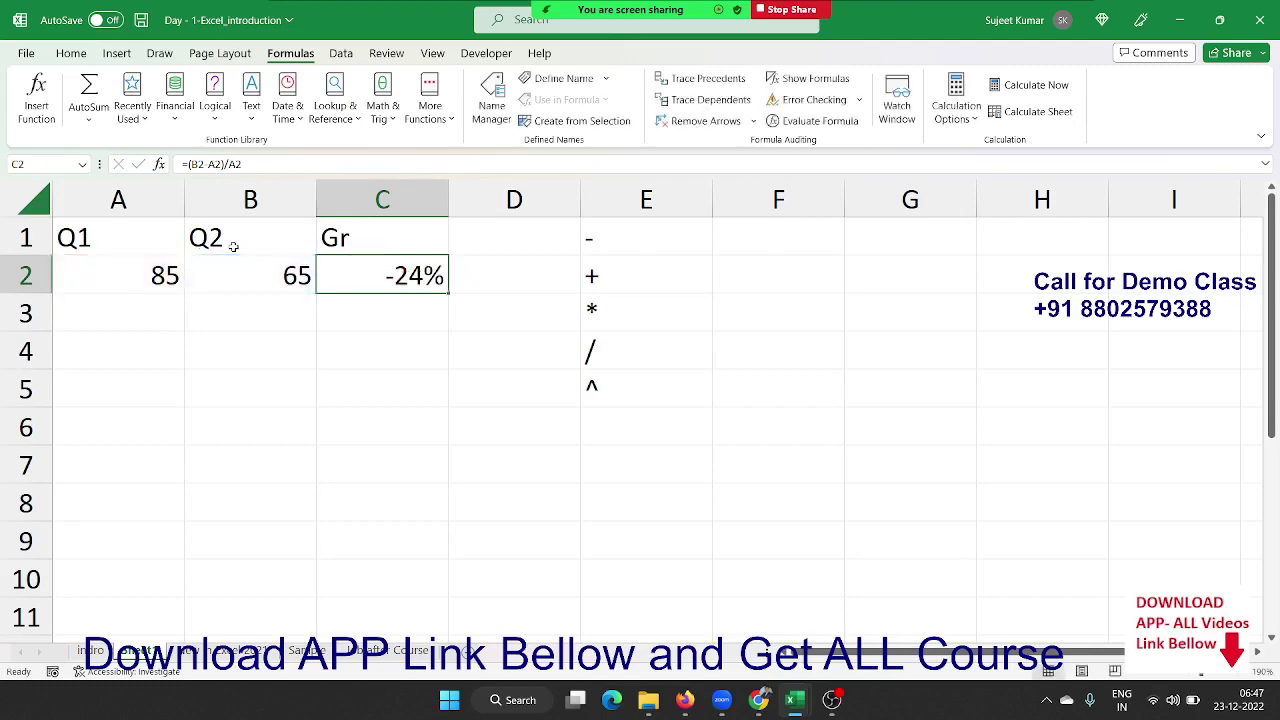
left_click(76, 650)
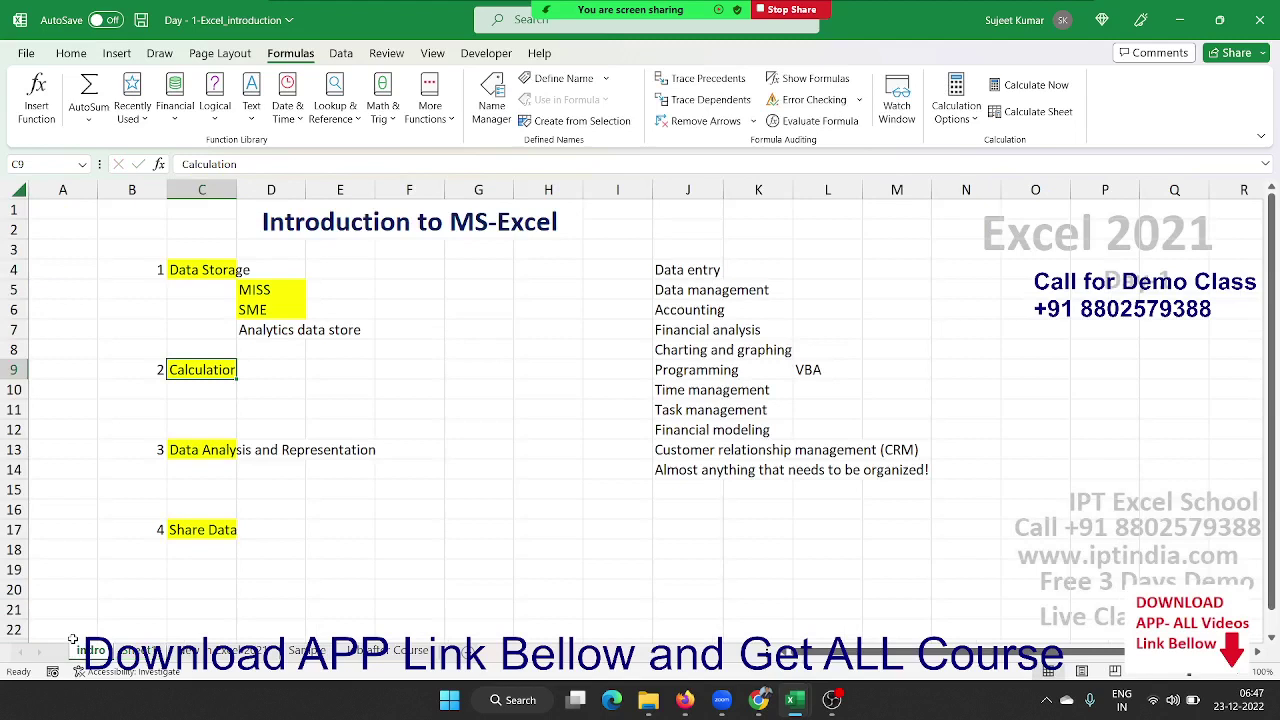
Select the Data Analysis and Representation heading in C13 on the Intro sheet
left_click(302, 566)
left_click(215, 455)
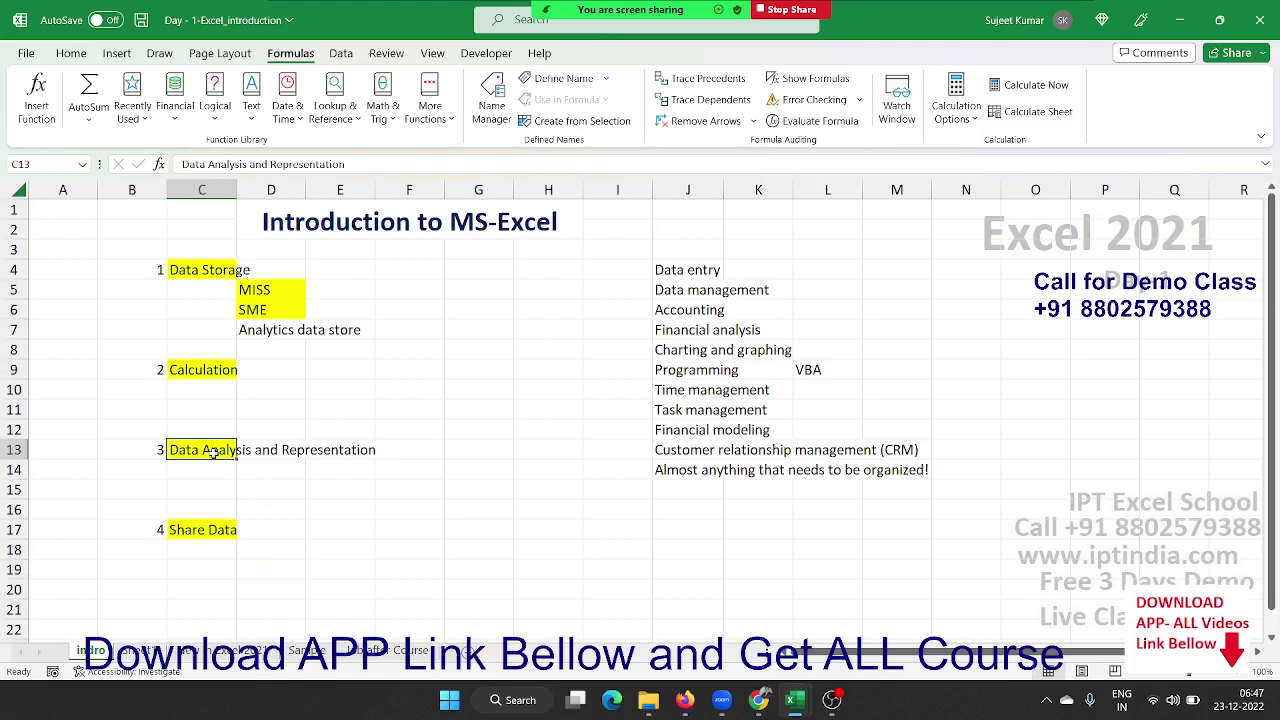
left_click(272, 494)
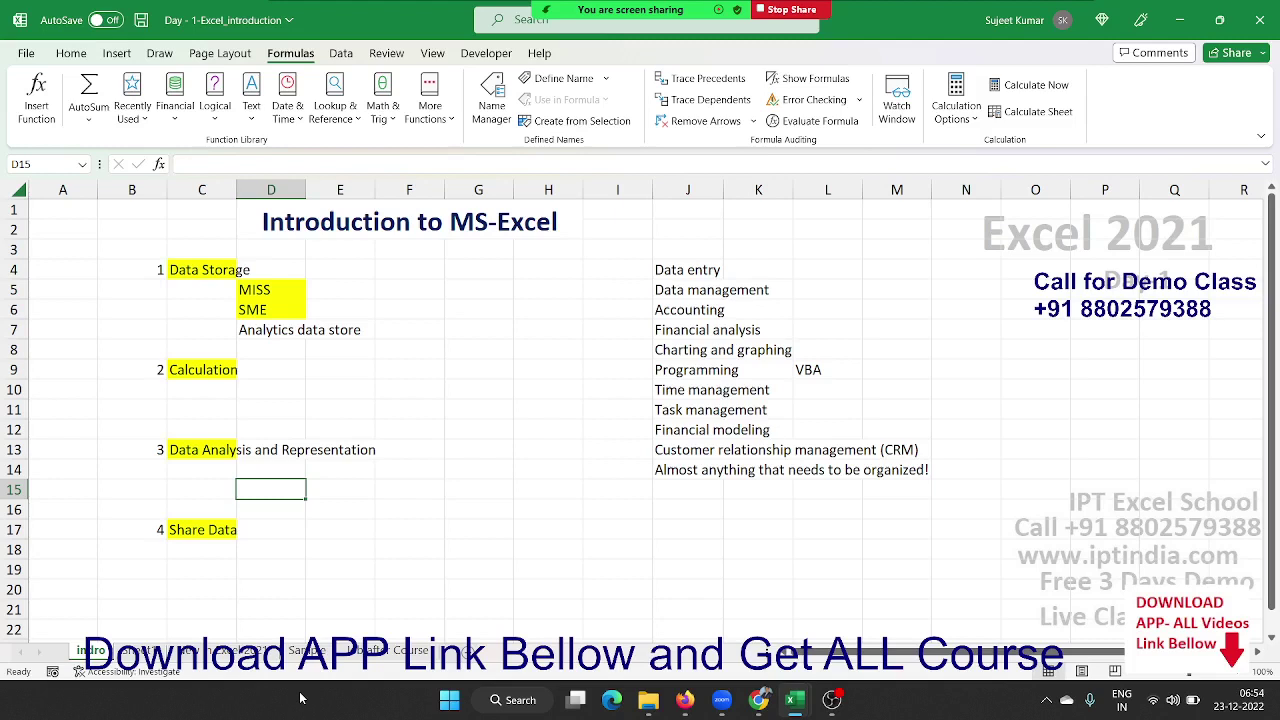
left_click(229, 449)
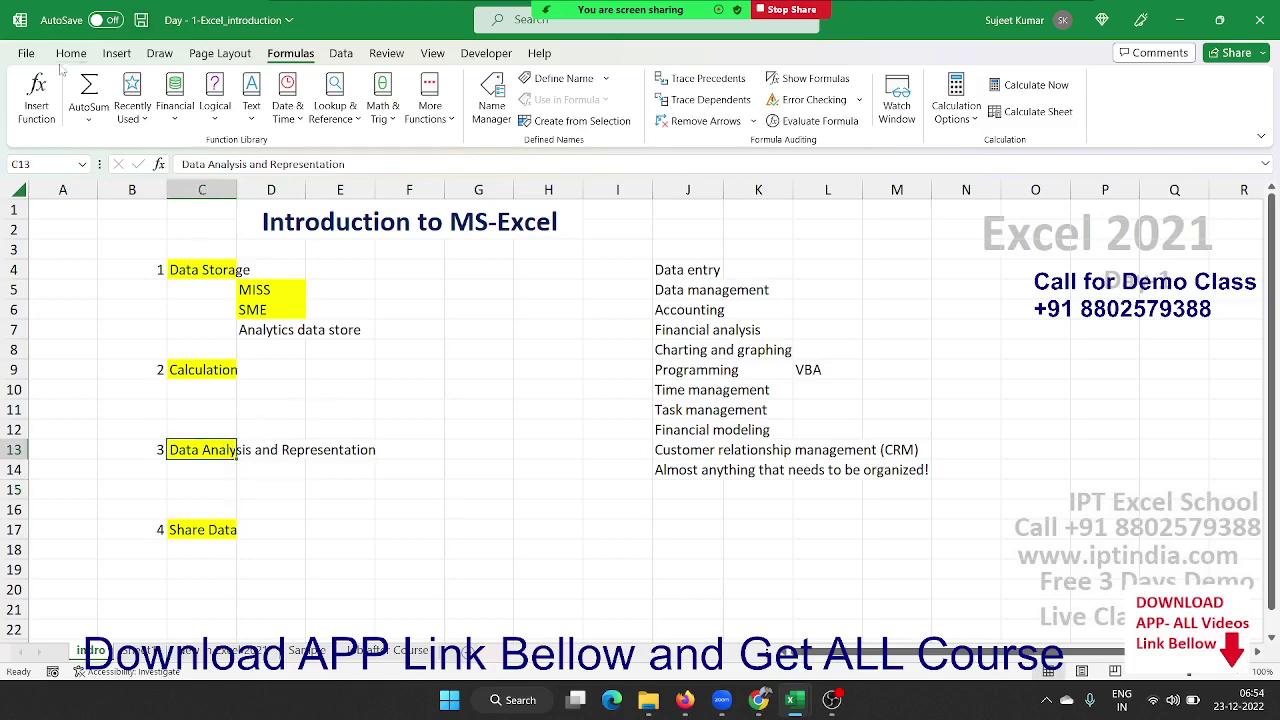
Reopen Day-24 - Dashboard with Pivot Table 04 from the File menu's Recent list
left_click(30, 53)
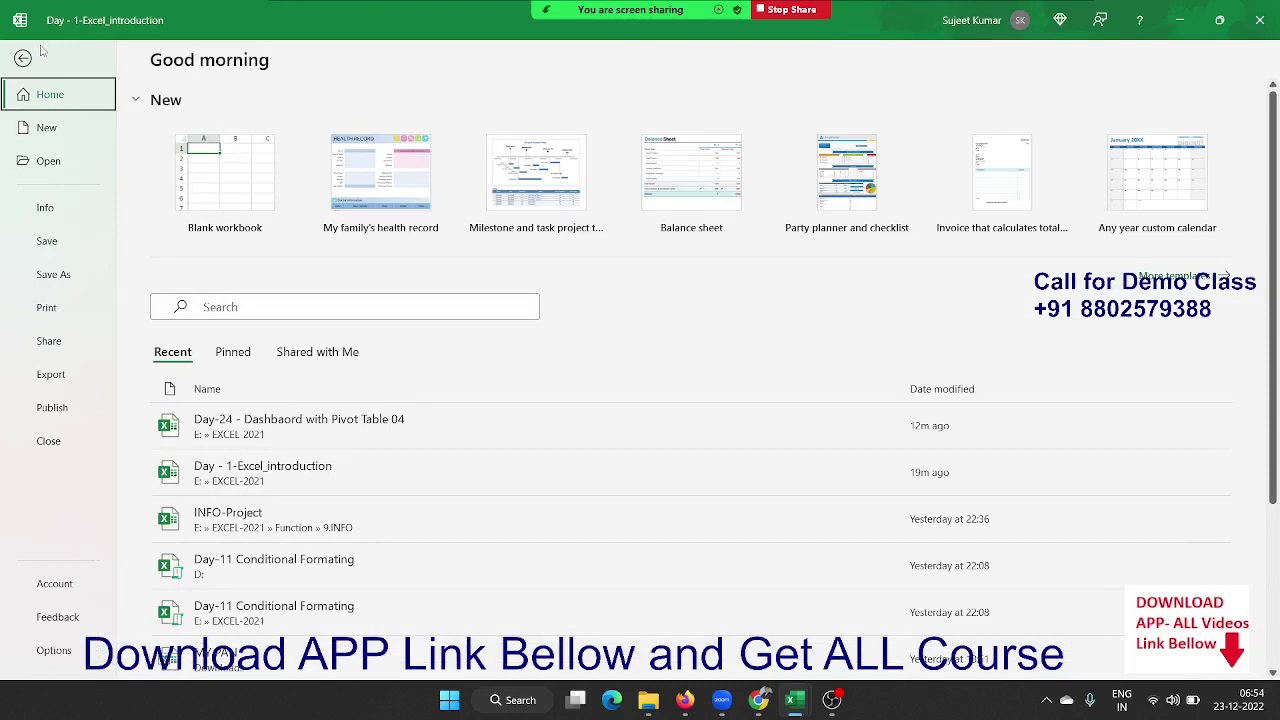
left_click(320, 410)
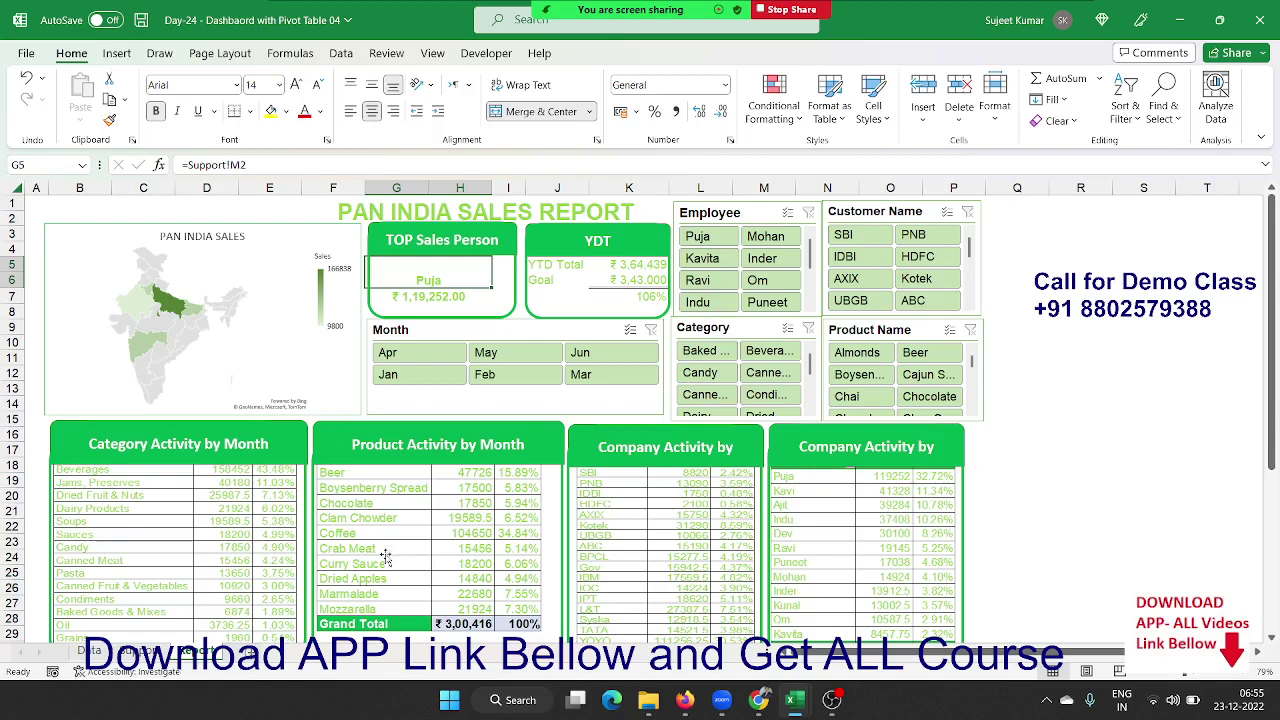
scroll(340, 480, "down", 2)
scroll(349, 511, "down", 1)
scroll(349, 511, "up", 3)
scroll(349, 511, "down", 1)
scroll(349, 511, "down", 6)
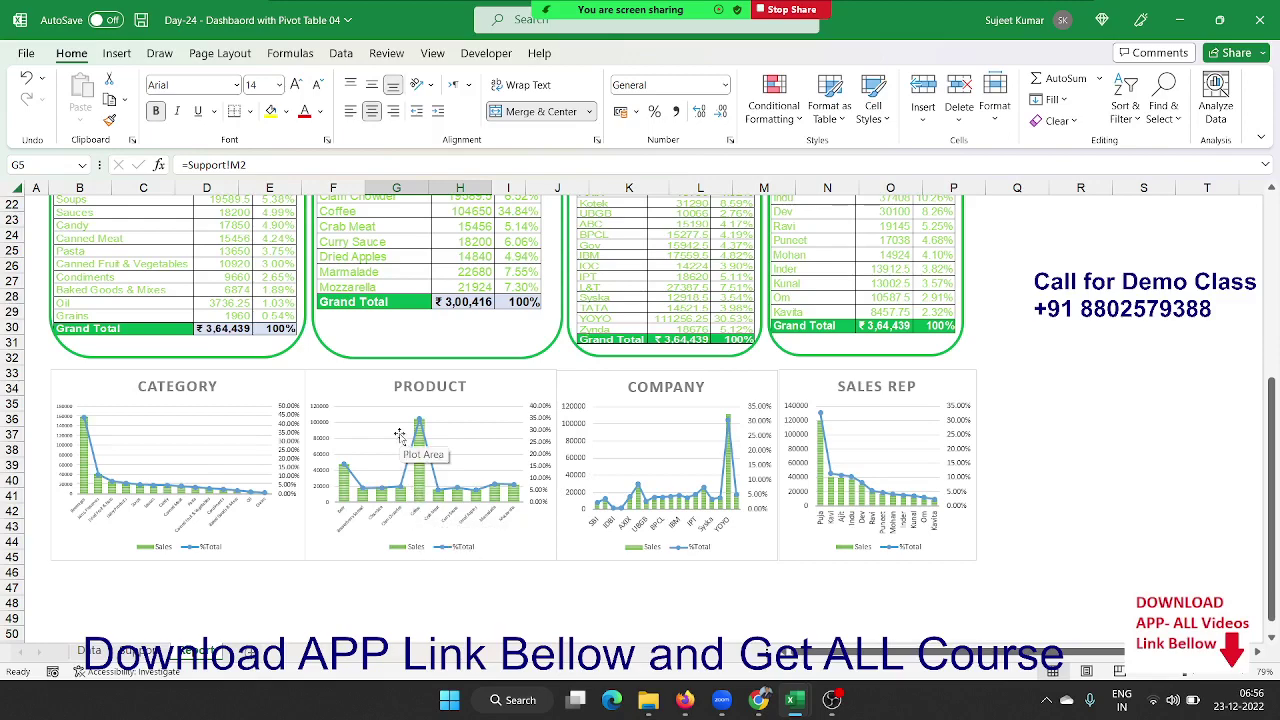
scroll(399, 435, "up", 4)
scroll(399, 435, "up", 3)
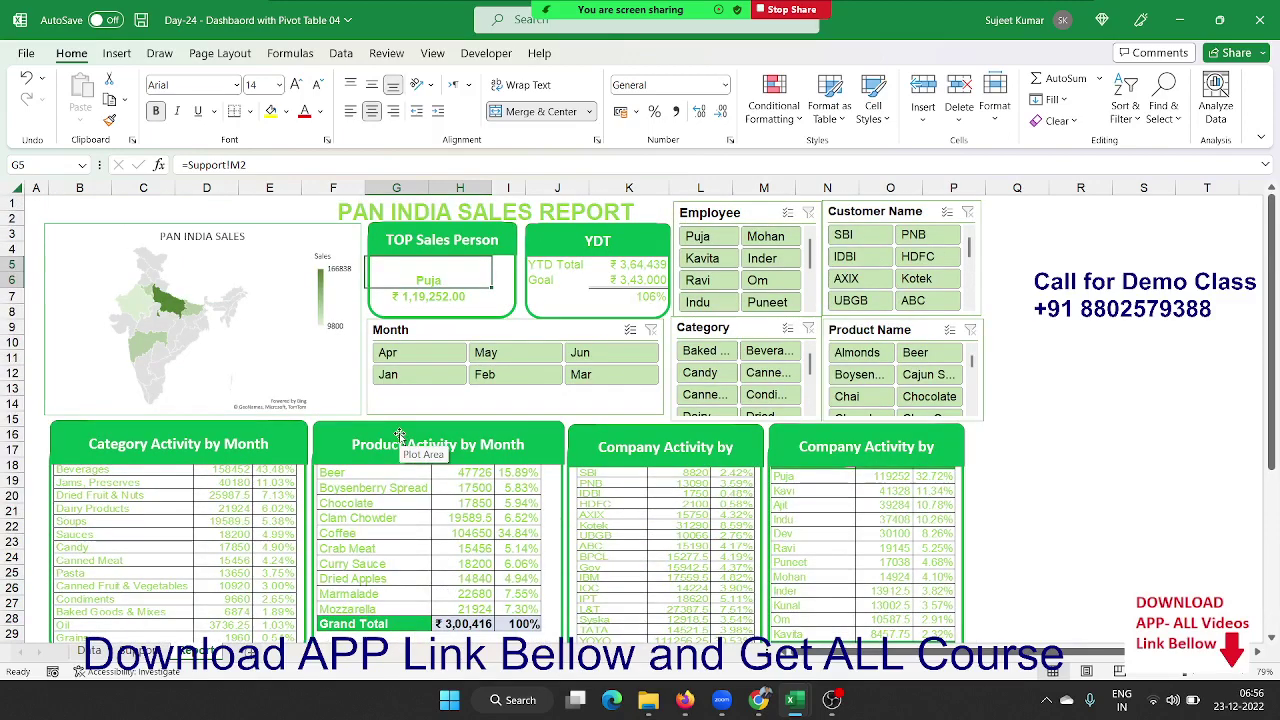
left_click(1137, 374)
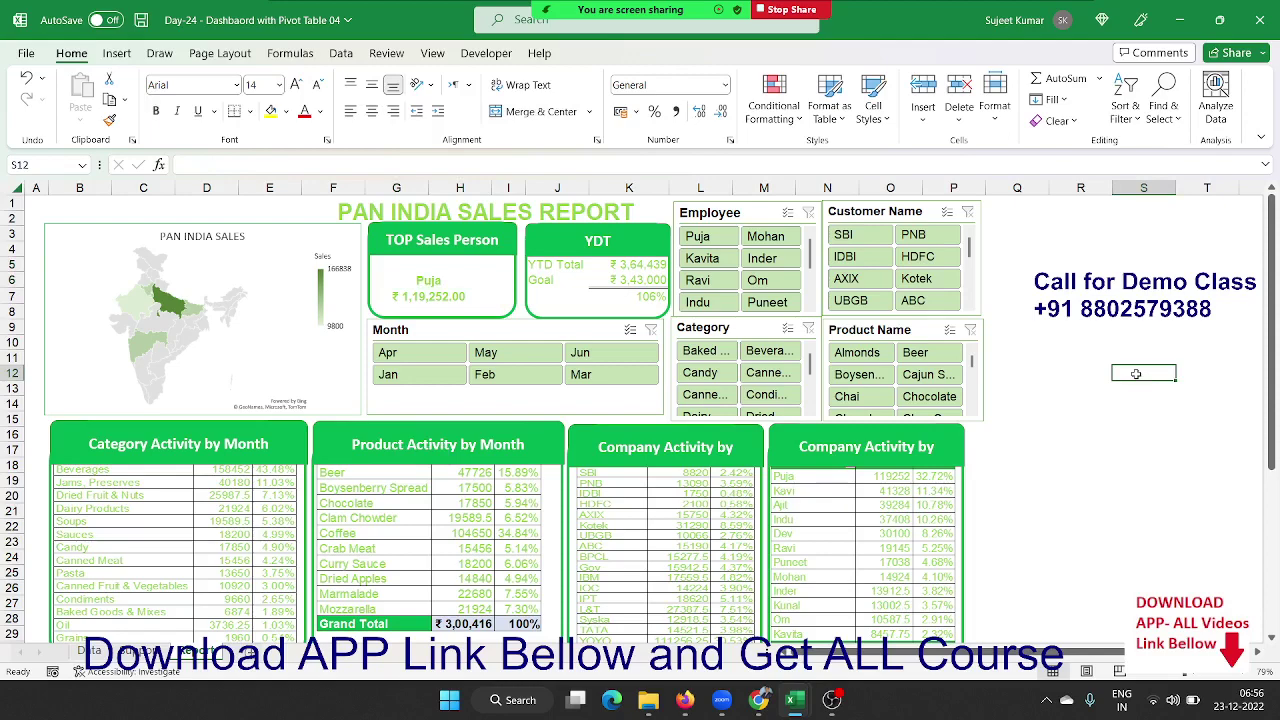
scroll(1136, 373, "down", 2)
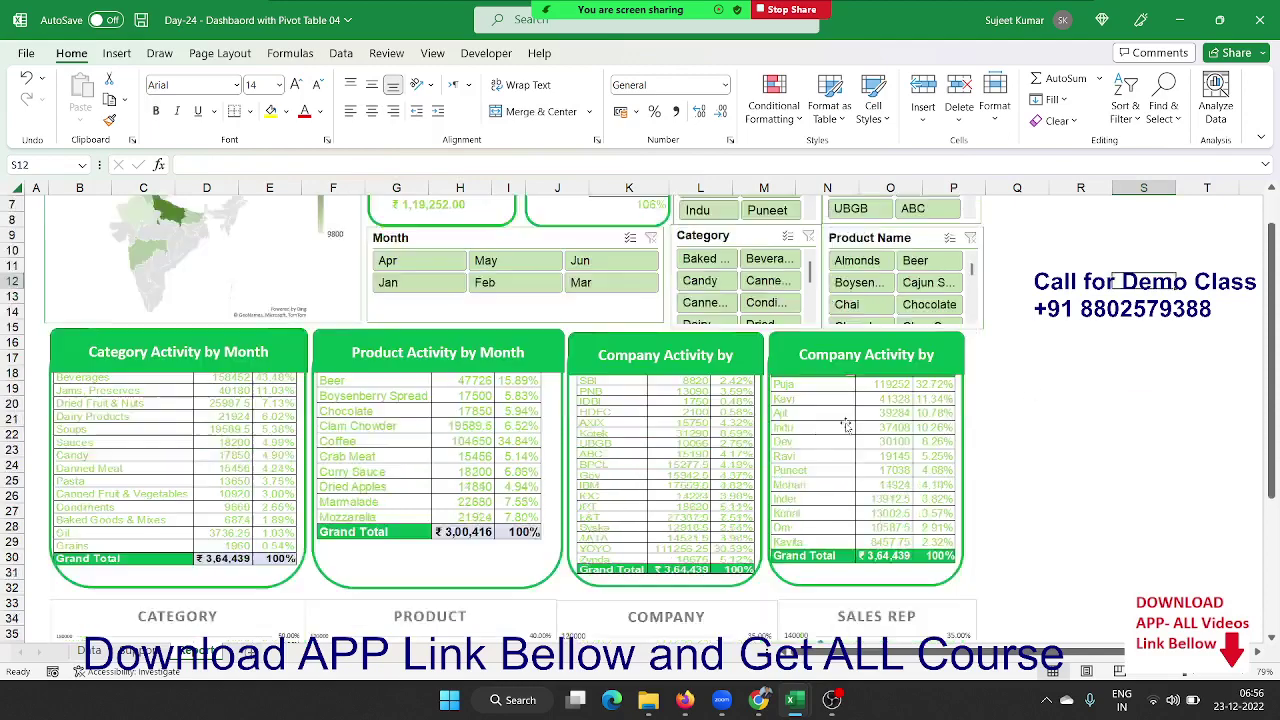
scroll(1136, 373, "down", 5)
scroll(505, 497, "up", 6)
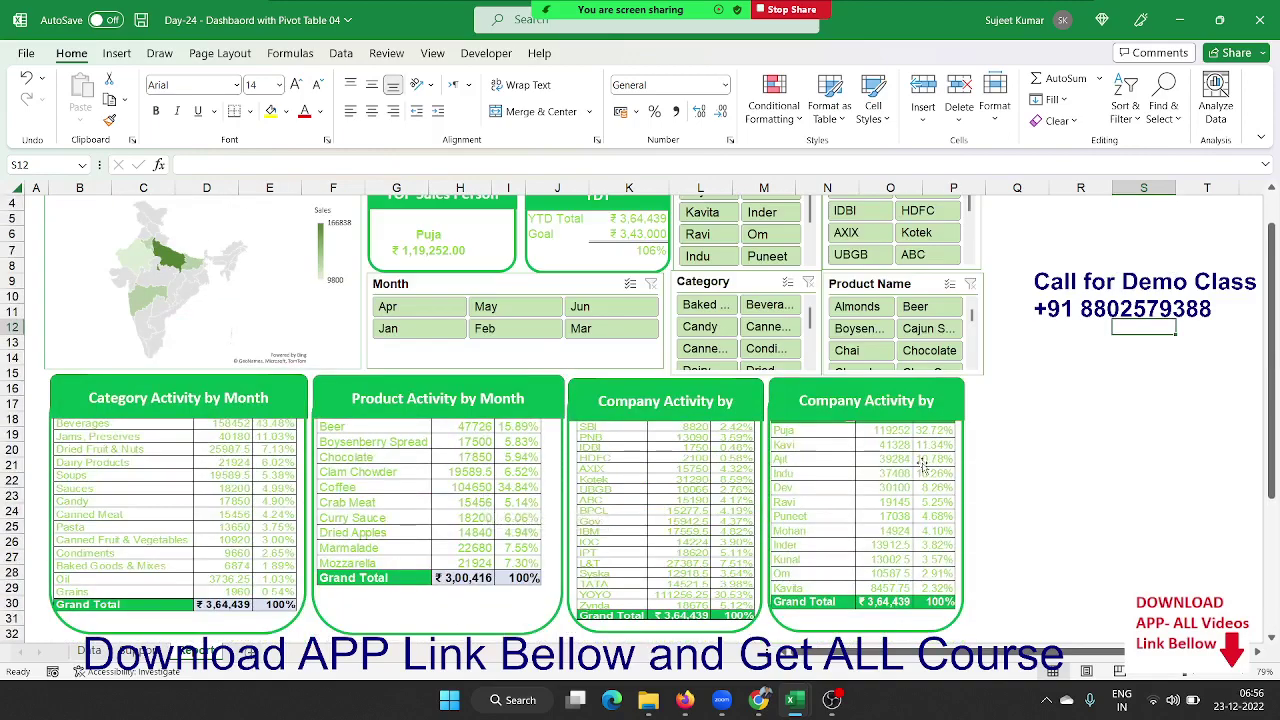
scroll(918, 462, "up", 1)
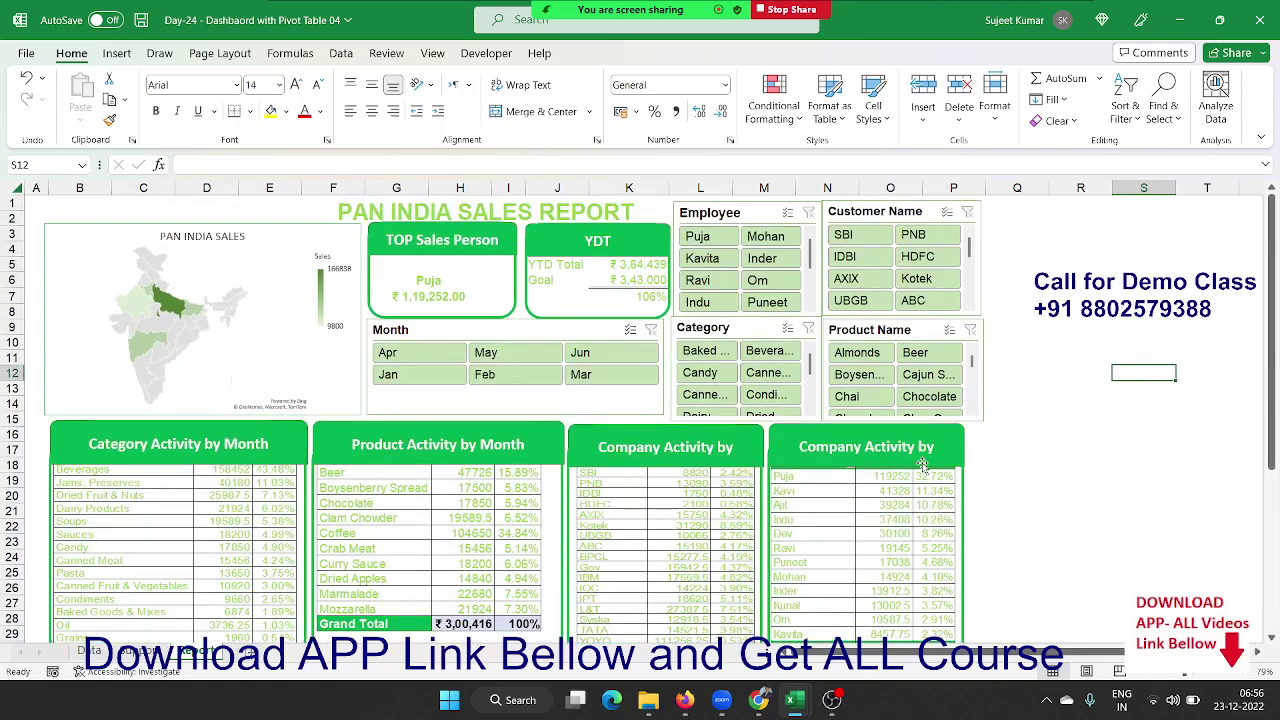
Filter the dashboard to Chai and inspect the activity pictures and the K5 YTD Total
left_click(872, 400)
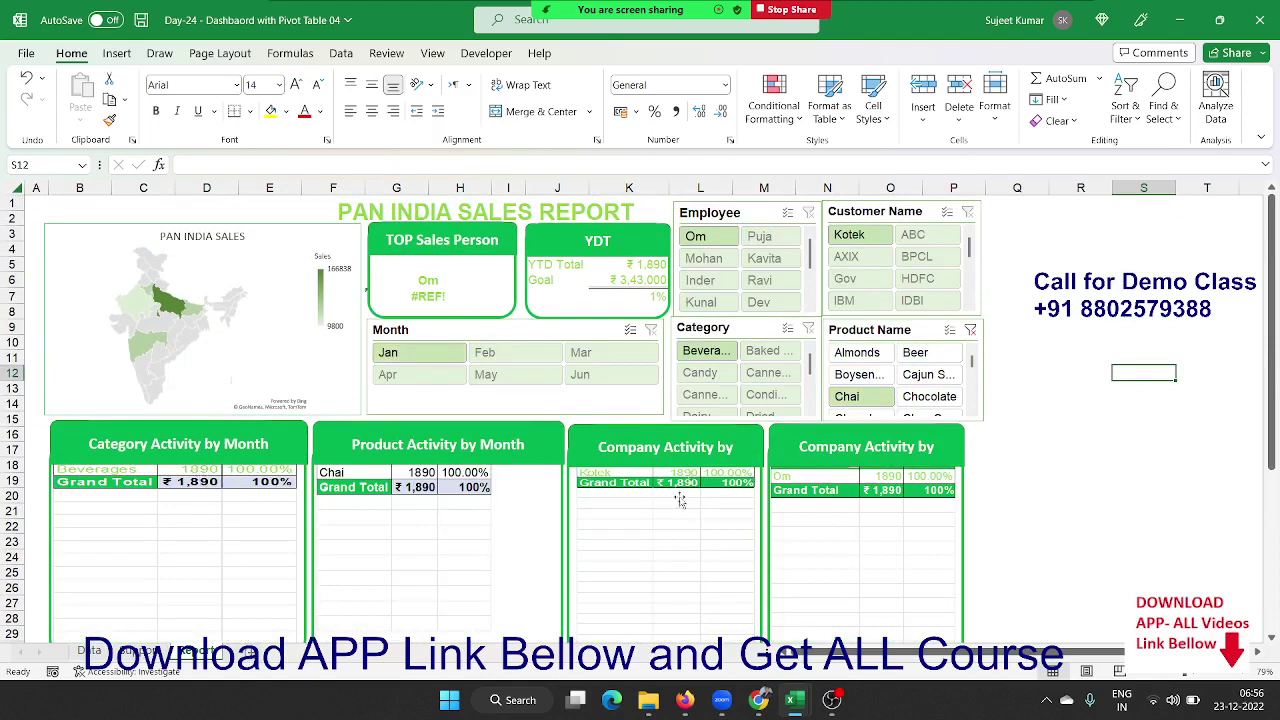
left_click(488, 540)
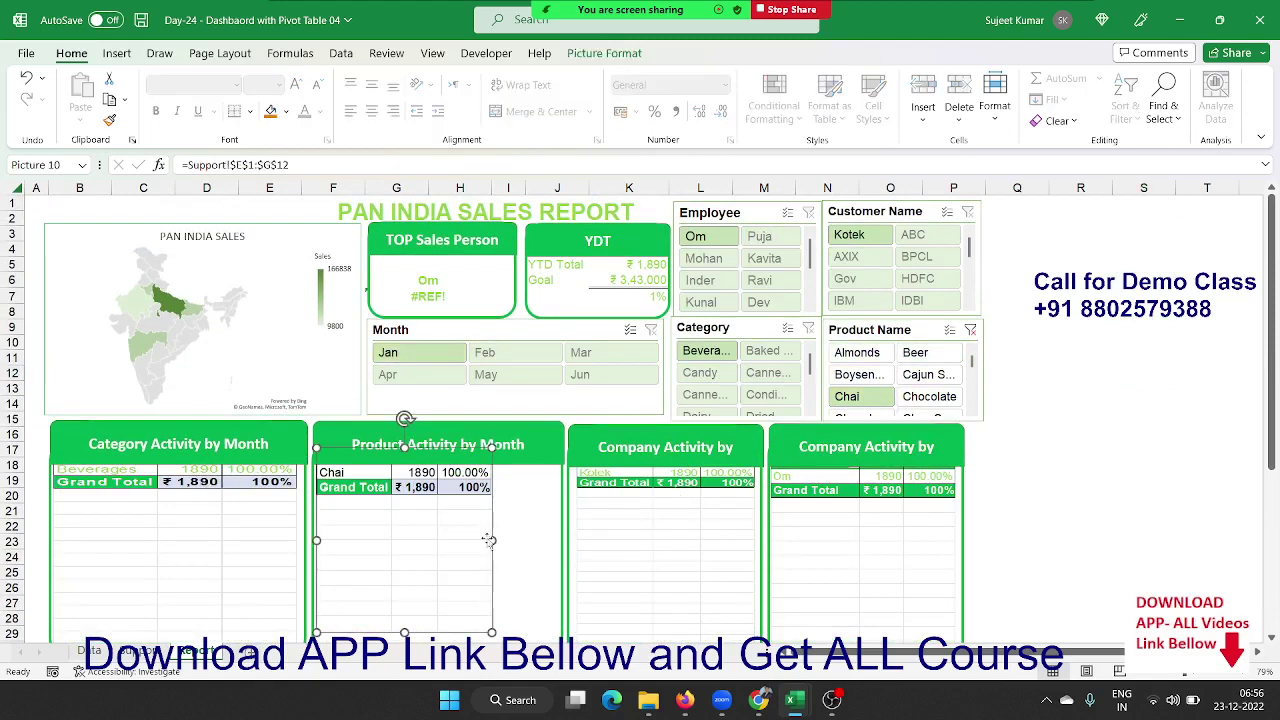
left_click(213, 540)
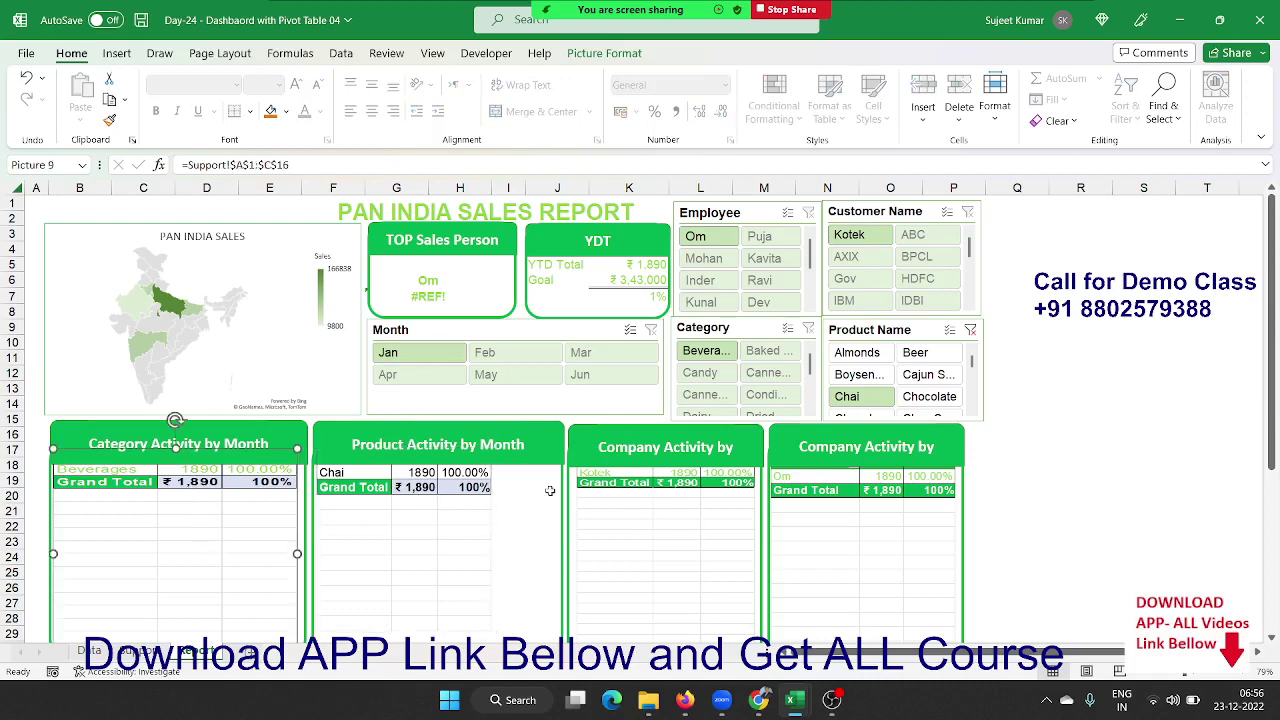
left_click(607, 495)
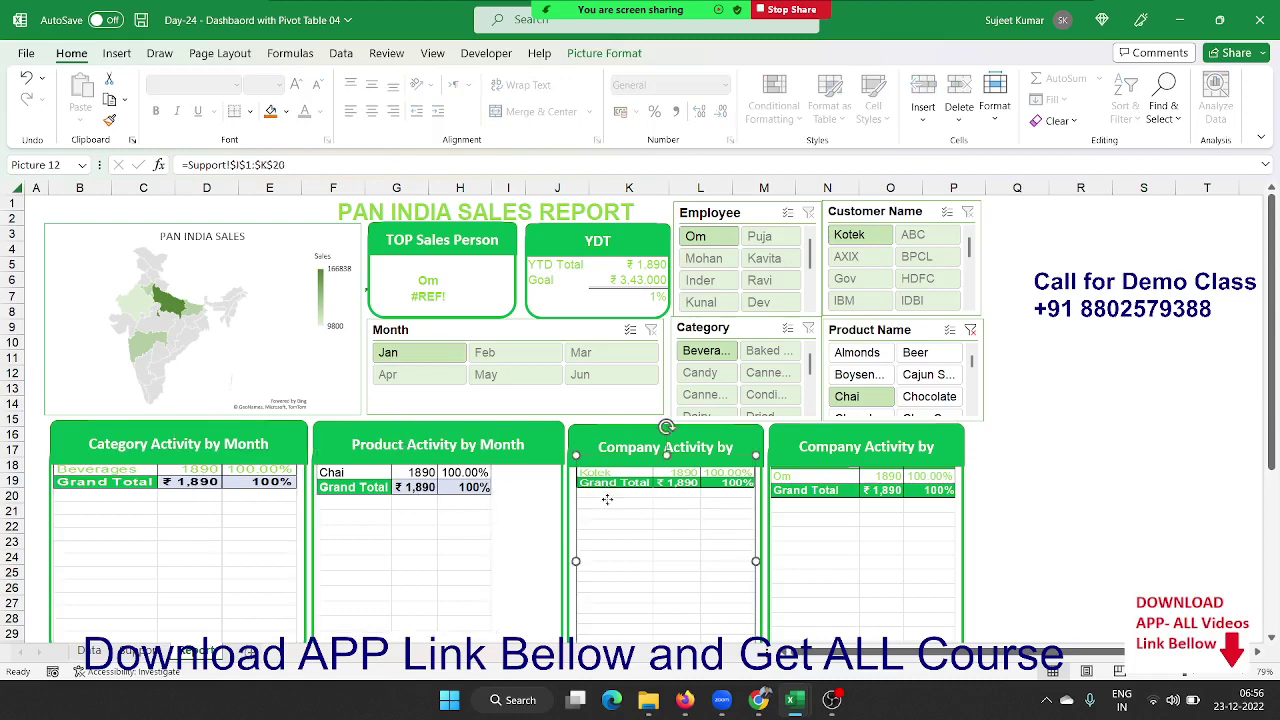
left_click(804, 538)
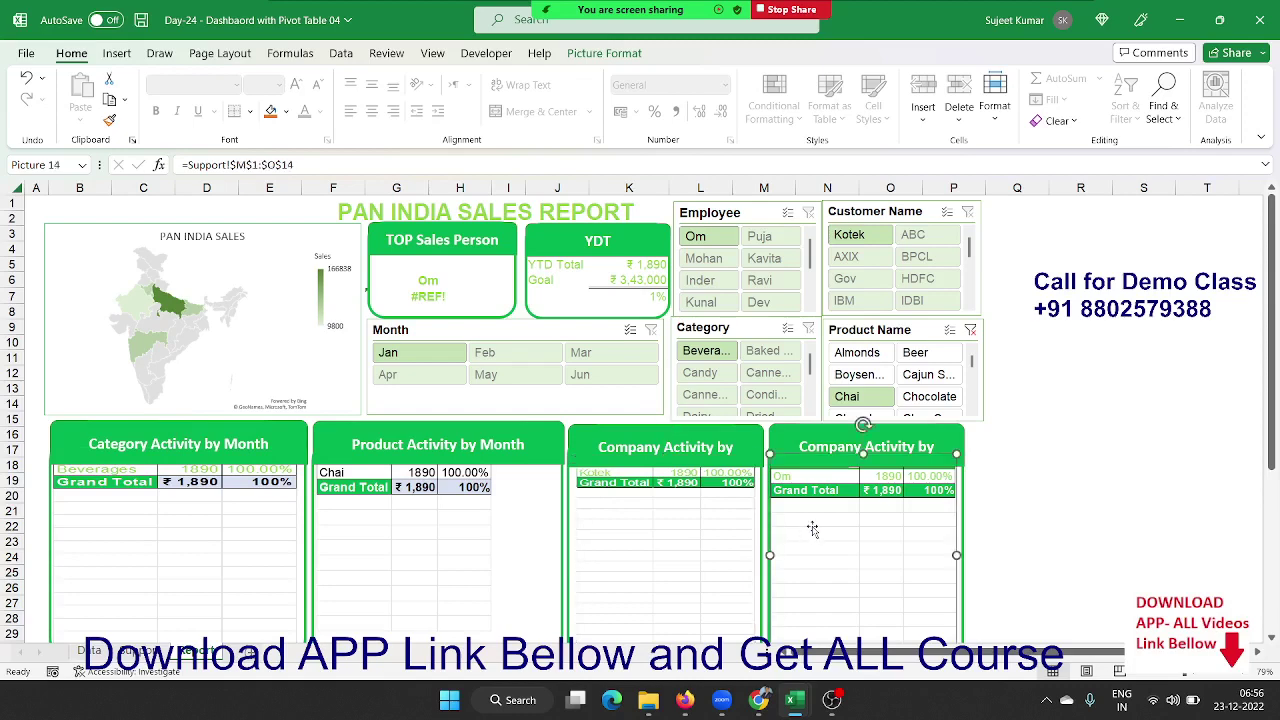
left_click(646, 268)
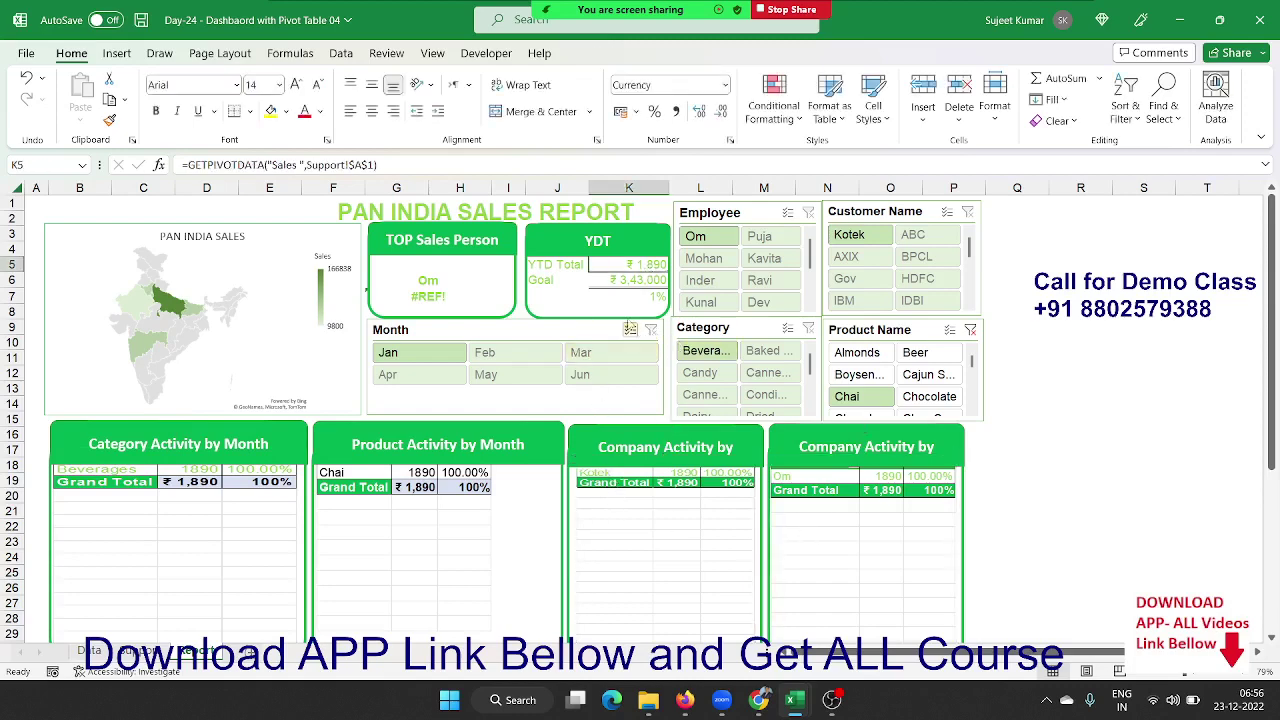
Inspect the K6 Goal and K7 achievement formulas, filter to Beer, then clear the Product Name filter
left_click(608, 280)
left_click(642, 302)
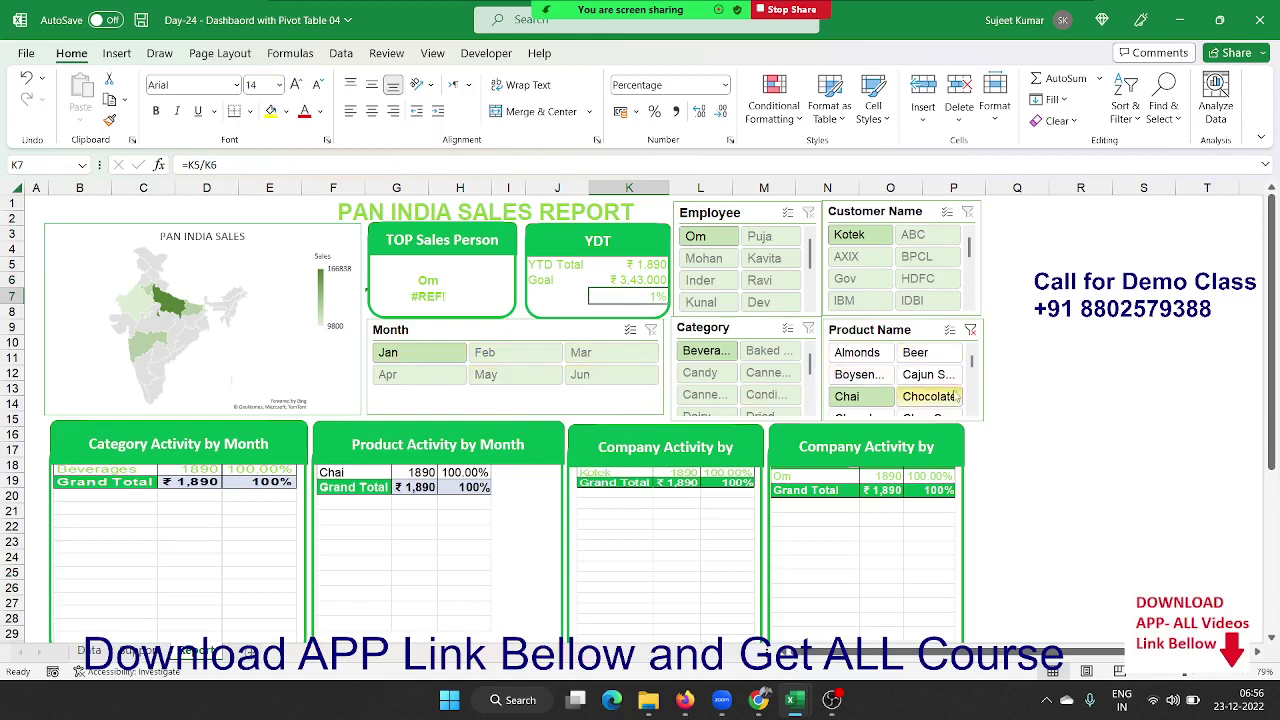
mouse_move(928, 363)
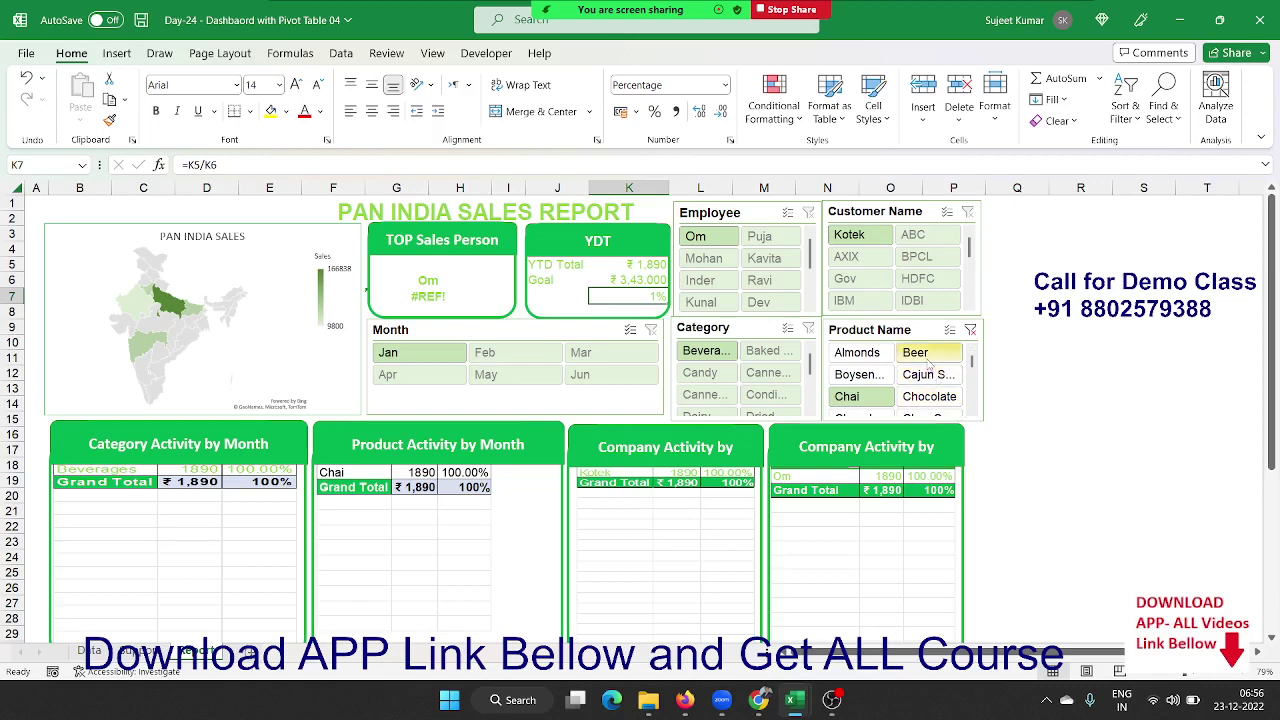
left_click(922, 354)
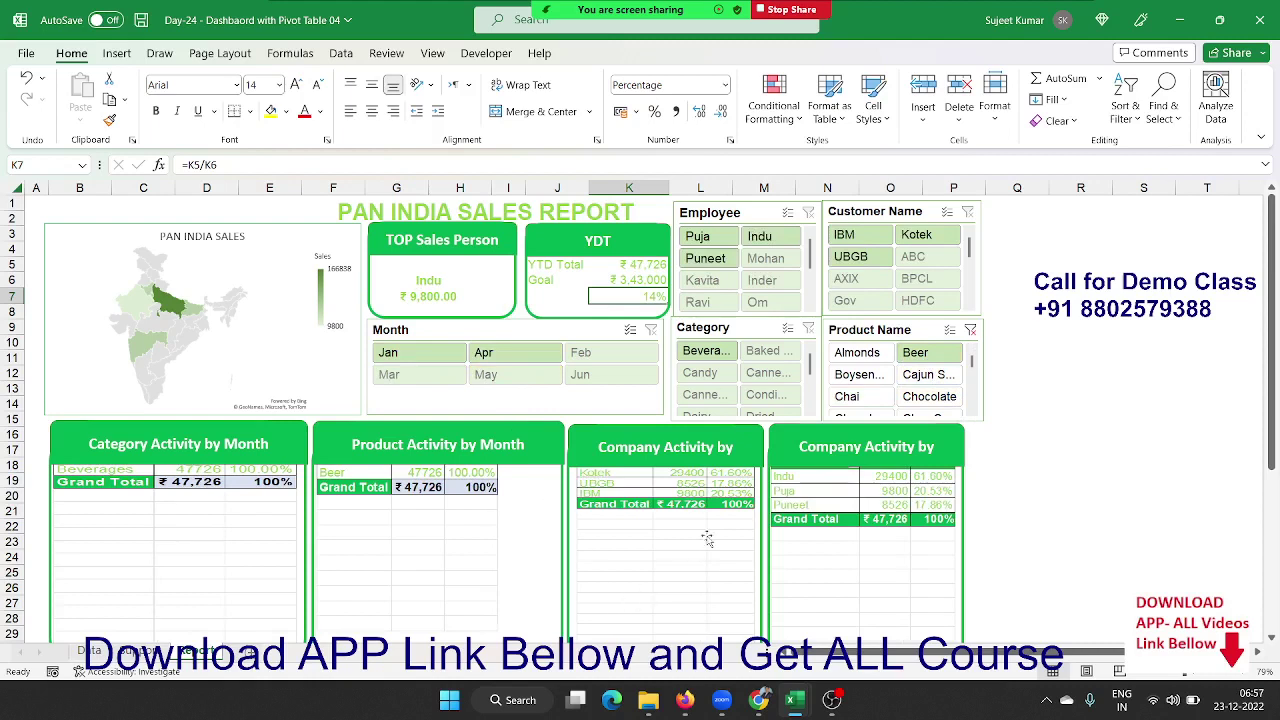
left_click(982, 333)
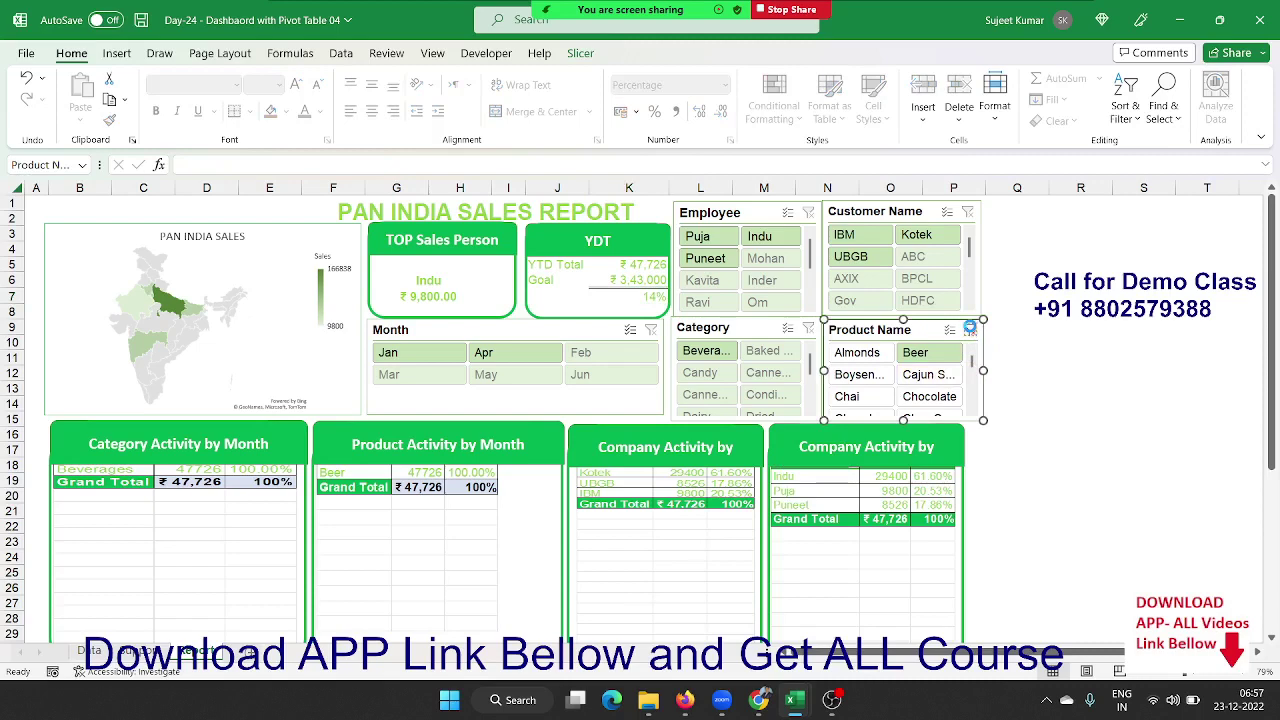
left_click(970, 330)
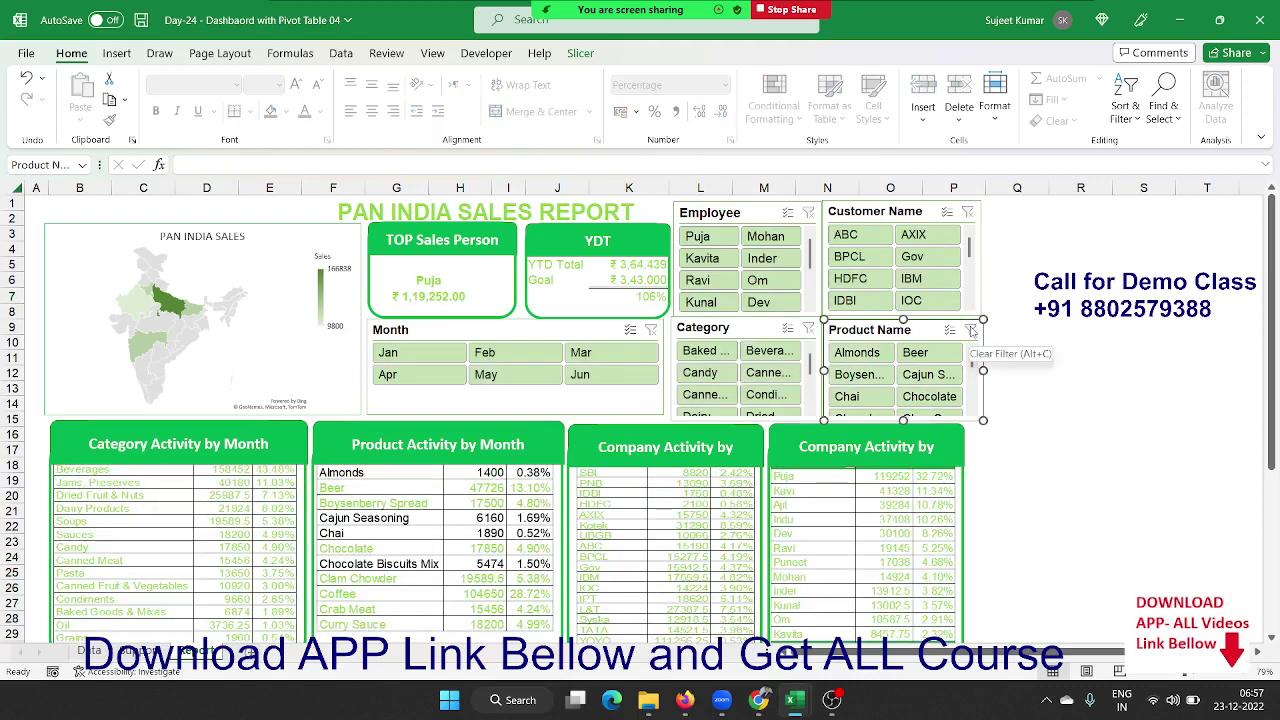
Clear and deselect the Product Name slicer, then close the dashboard workbook without saving
left_click(970, 331)
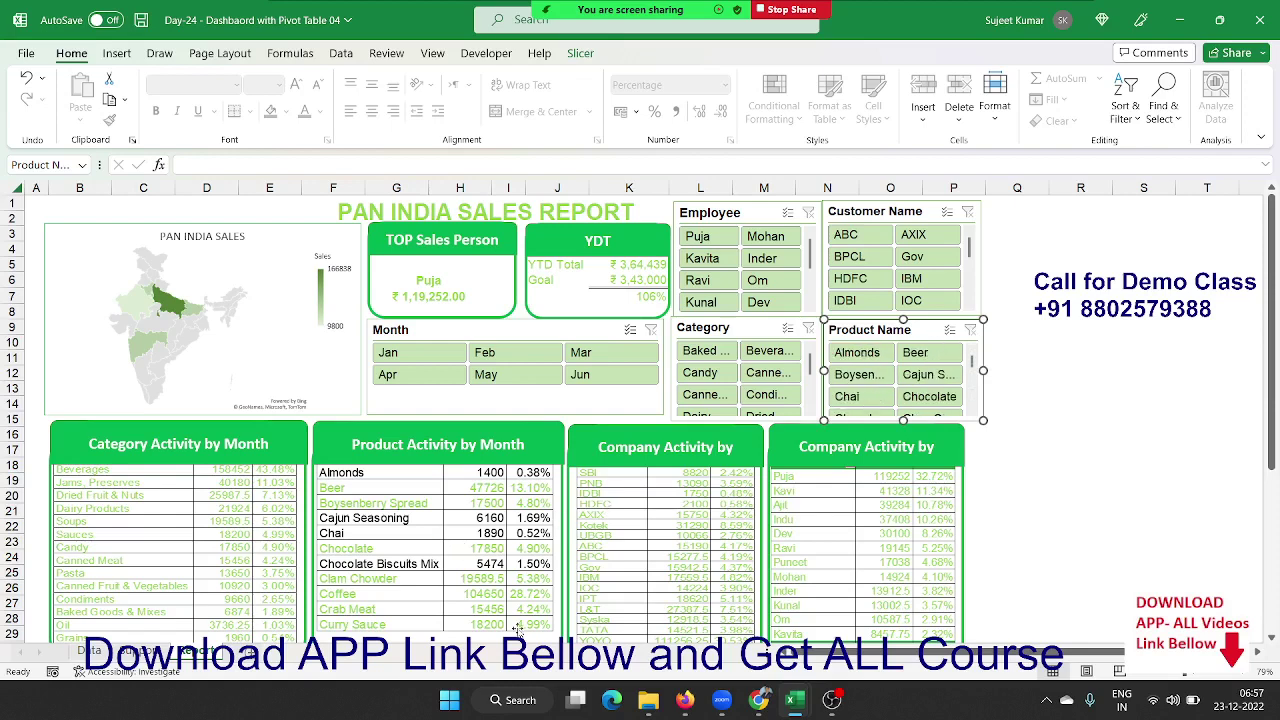
left_click(1148, 540)
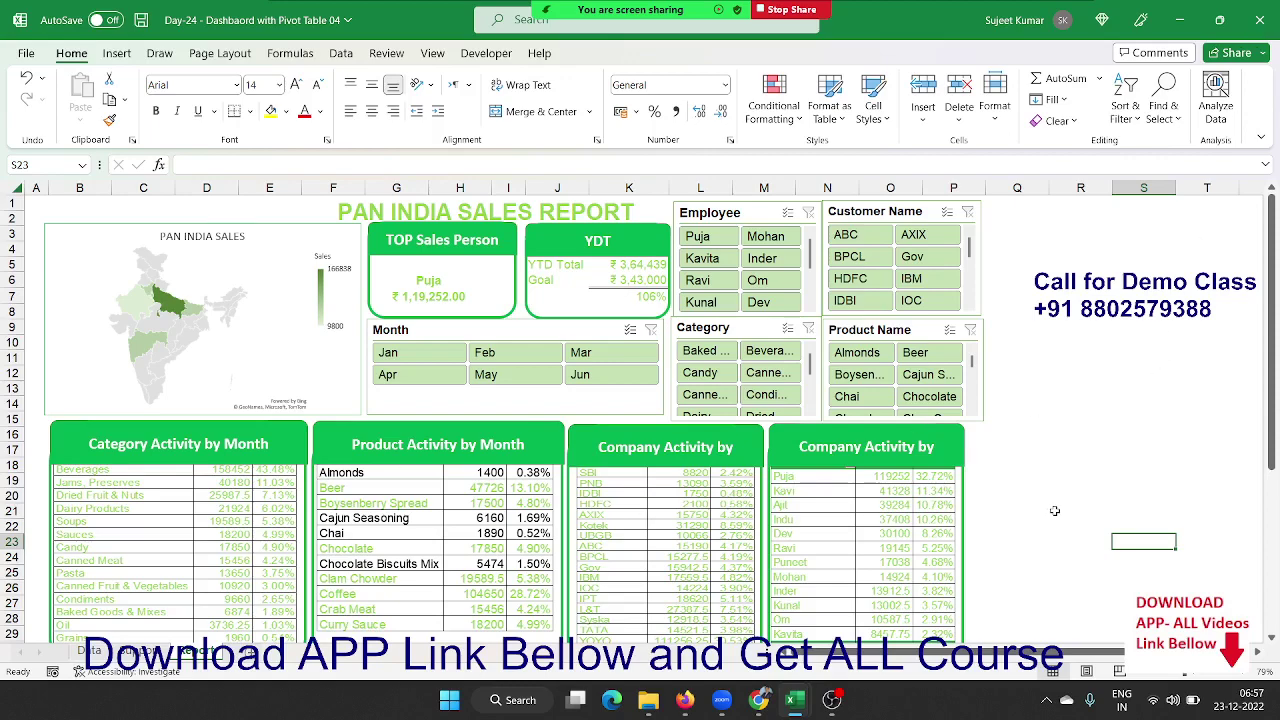
scroll(1054, 511, "down", 5)
scroll(1054, 511, "up", 6)
left_click(1262, 22)
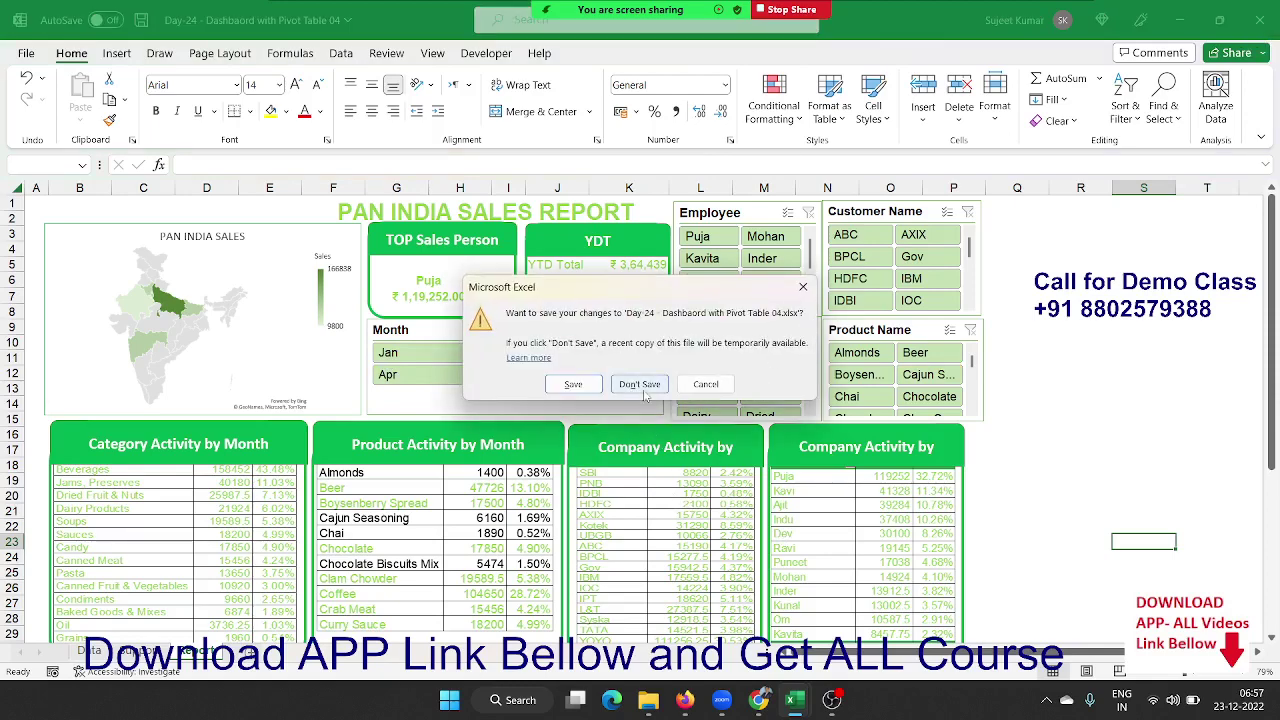
left_click(640, 384)
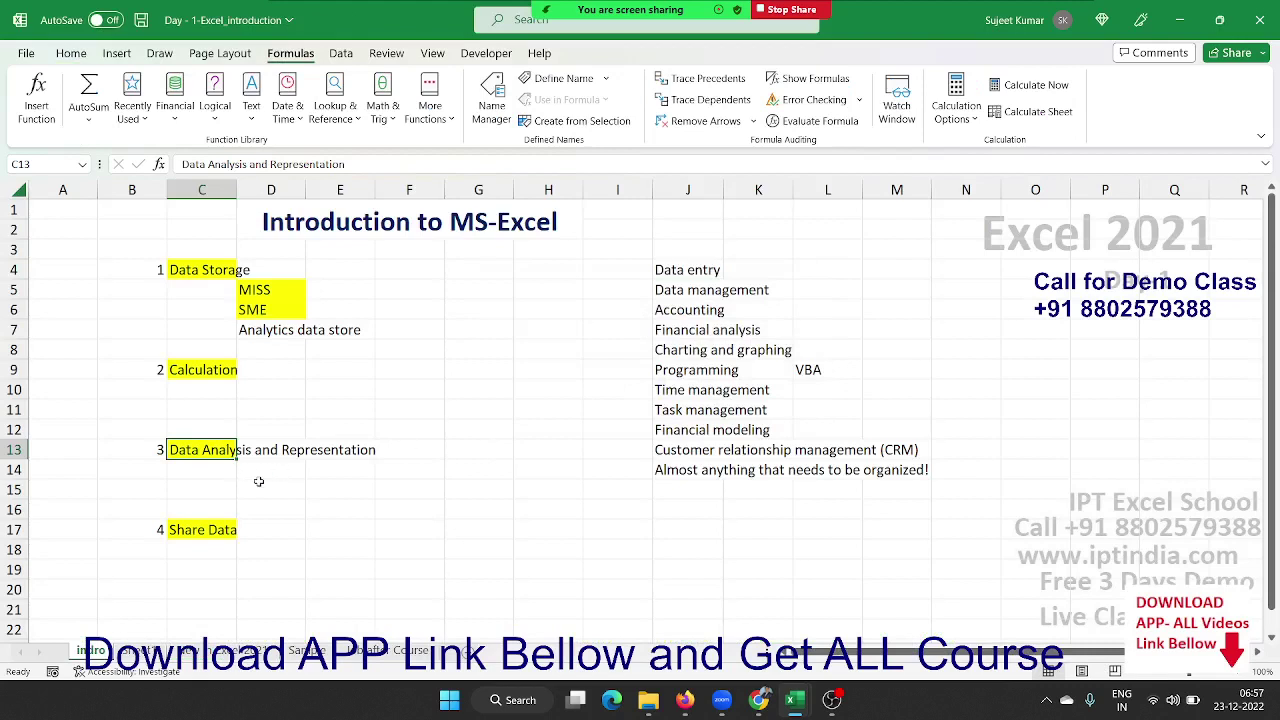
left_click(258, 484)
left_click(205, 452)
left_click(225, 485)
left_click(245, 505)
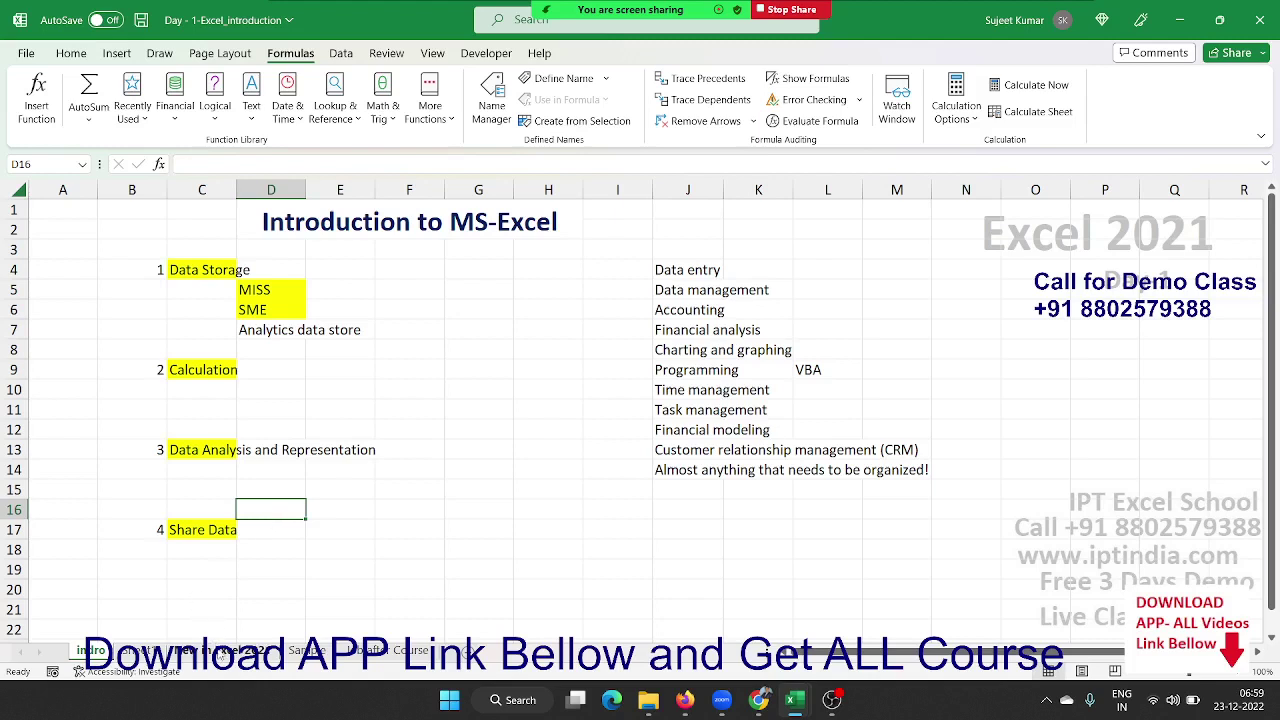
On the What's new in Excel 2021 sheet, follow the B9 hyperlink to Microsoft's support article
left_click(222, 651)
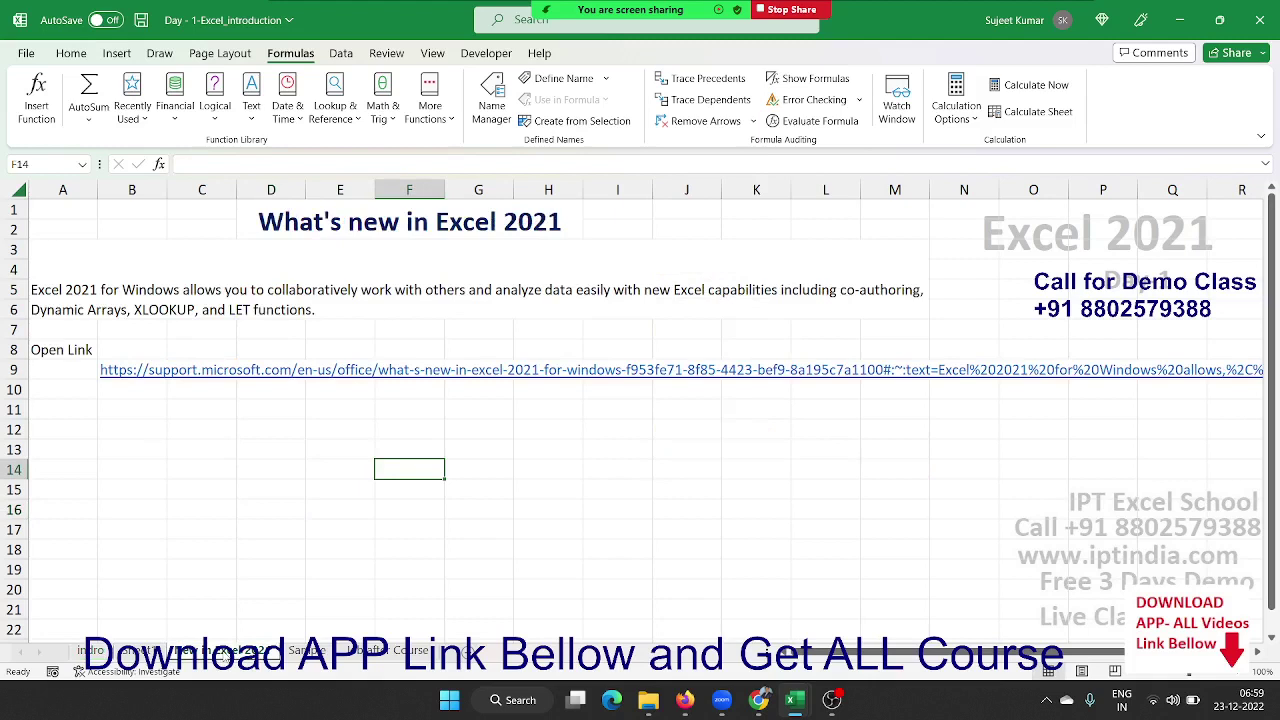
left_click(150, 452)
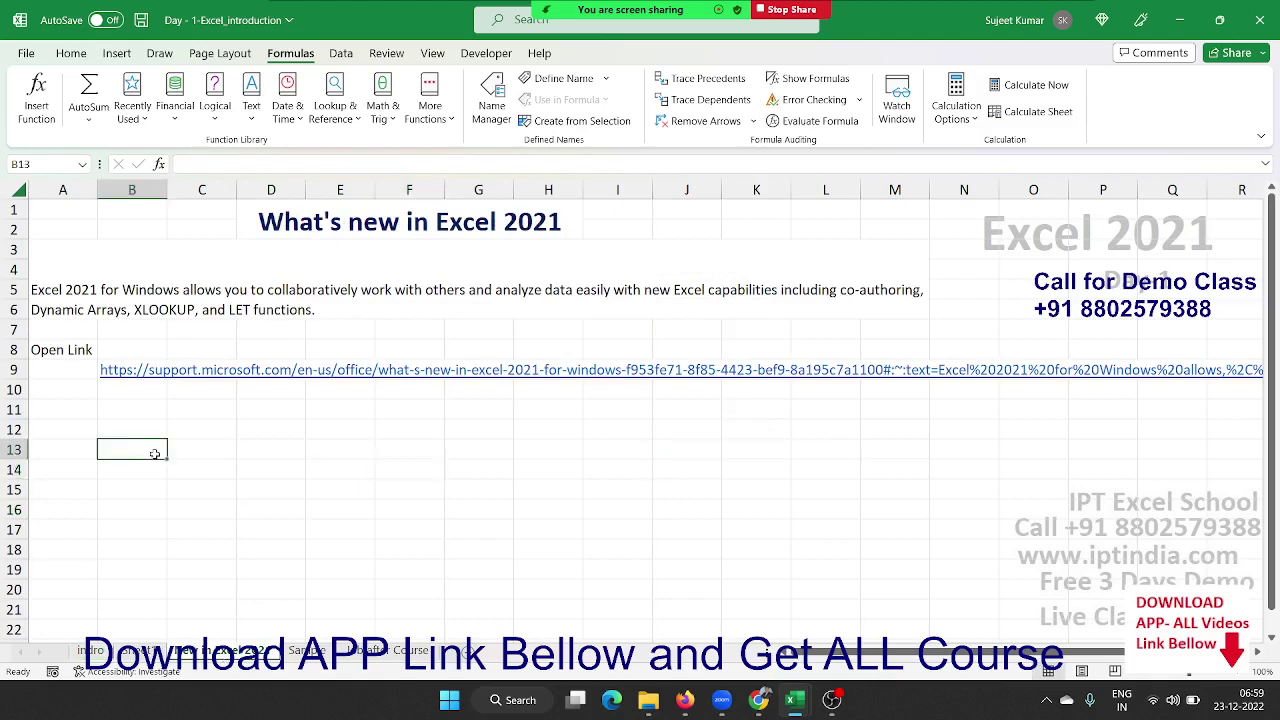
left_click(130, 379)
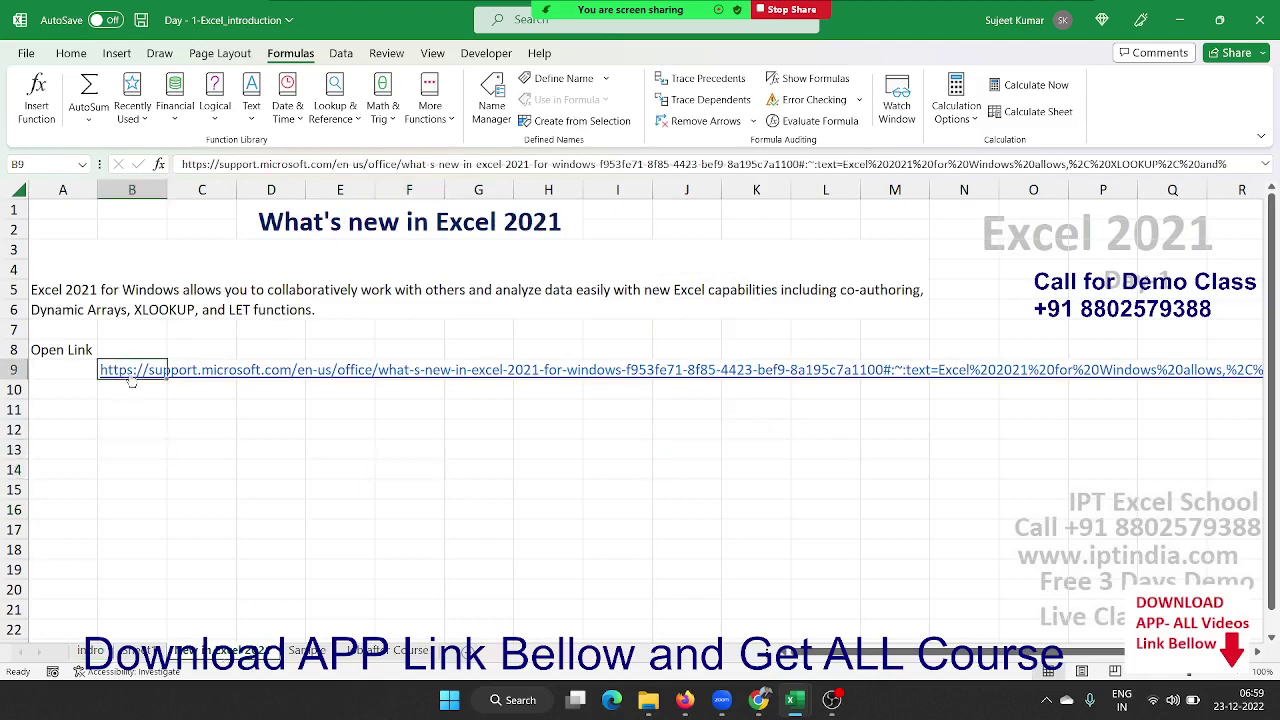
left_click(130, 372)
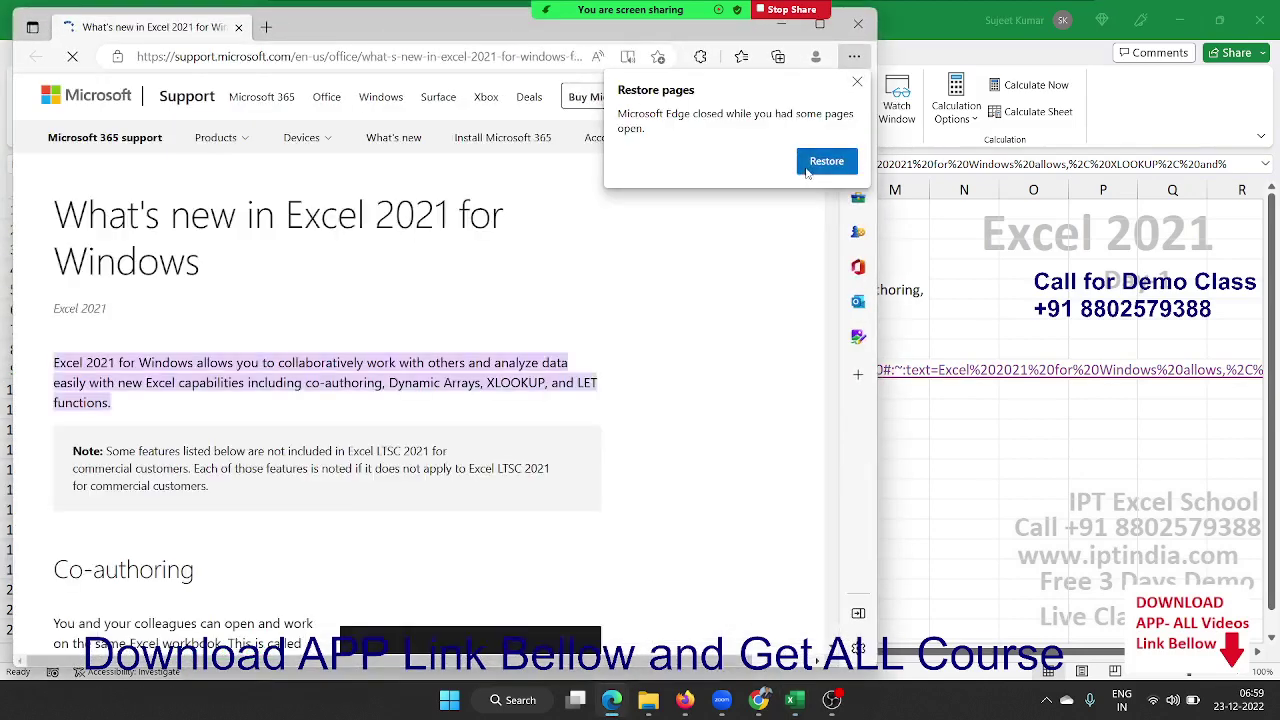
Dismiss Edge's restore prompt, read the support article to its end, then return to Excel
left_click(858, 80)
scroll(583, 383, "down", 5)
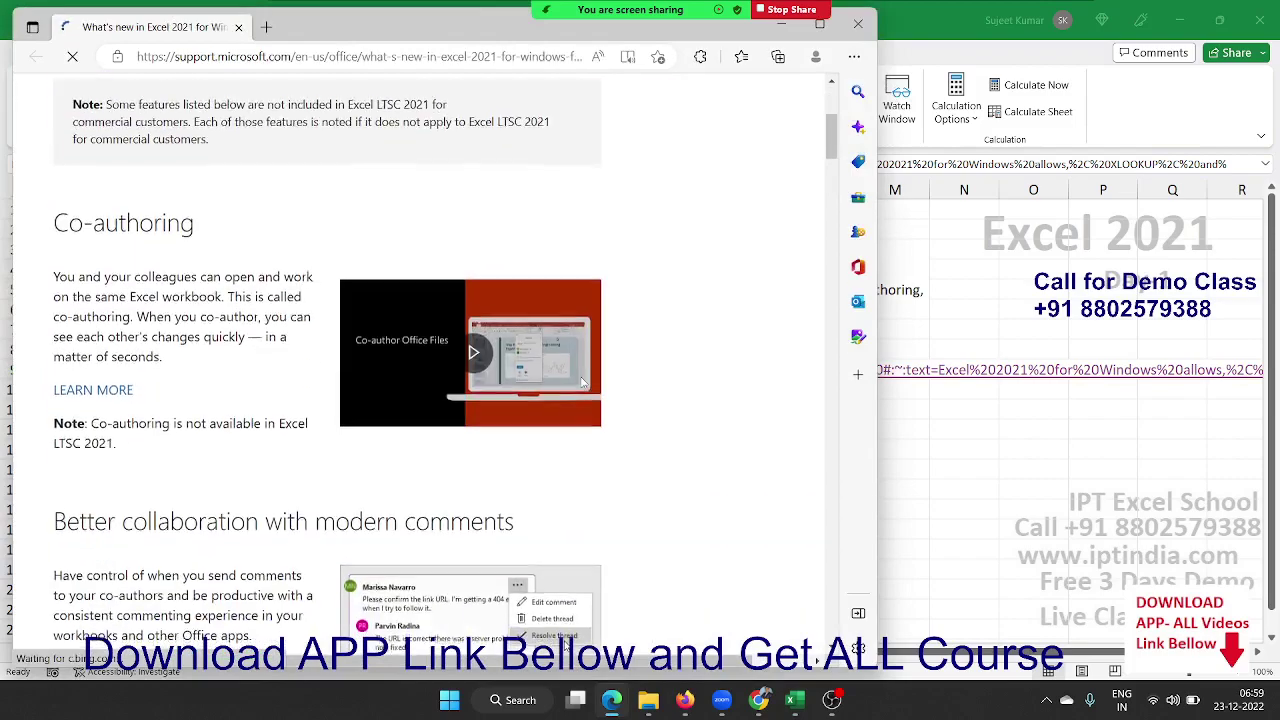
scroll(583, 383, "down", 4)
scroll(583, 383, "down", 3)
scroll(583, 383, "down", 5)
scroll(583, 383, "down", 4)
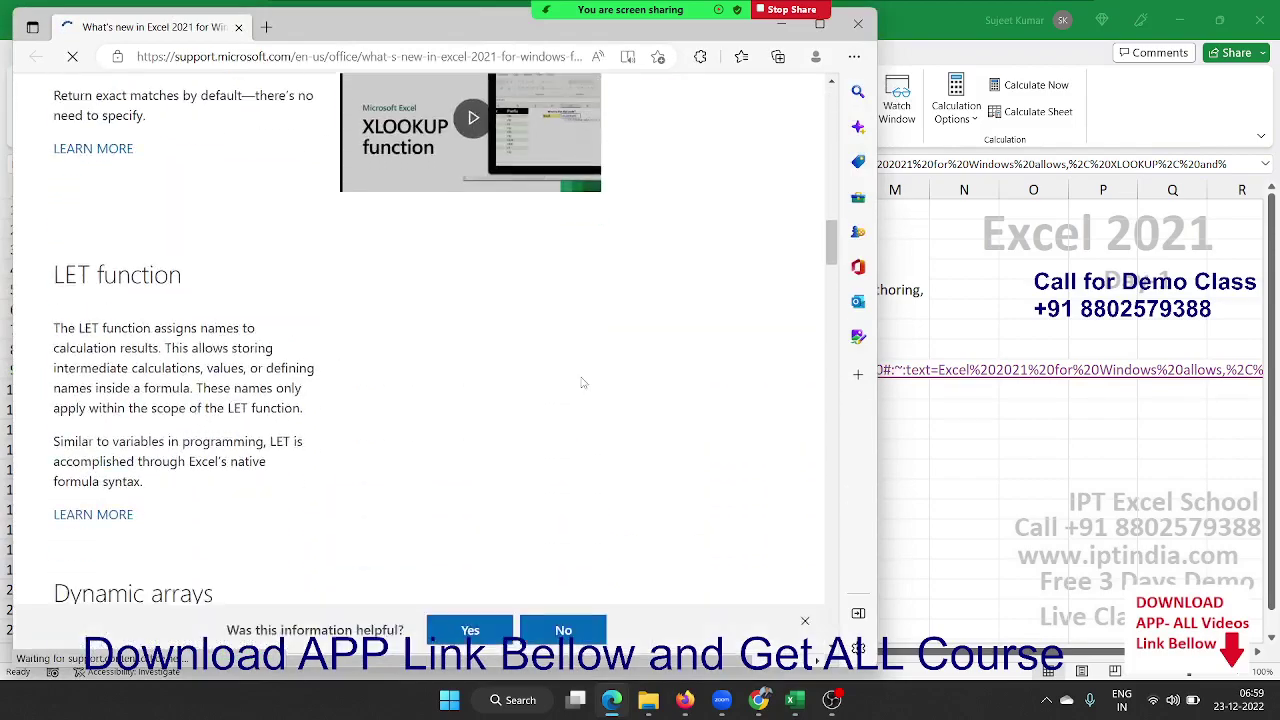
scroll(583, 383, "down", 5)
scroll(583, 383, "down", 5)
scroll(583, 383, "down", 5)
scroll(583, 383, "down", 4)
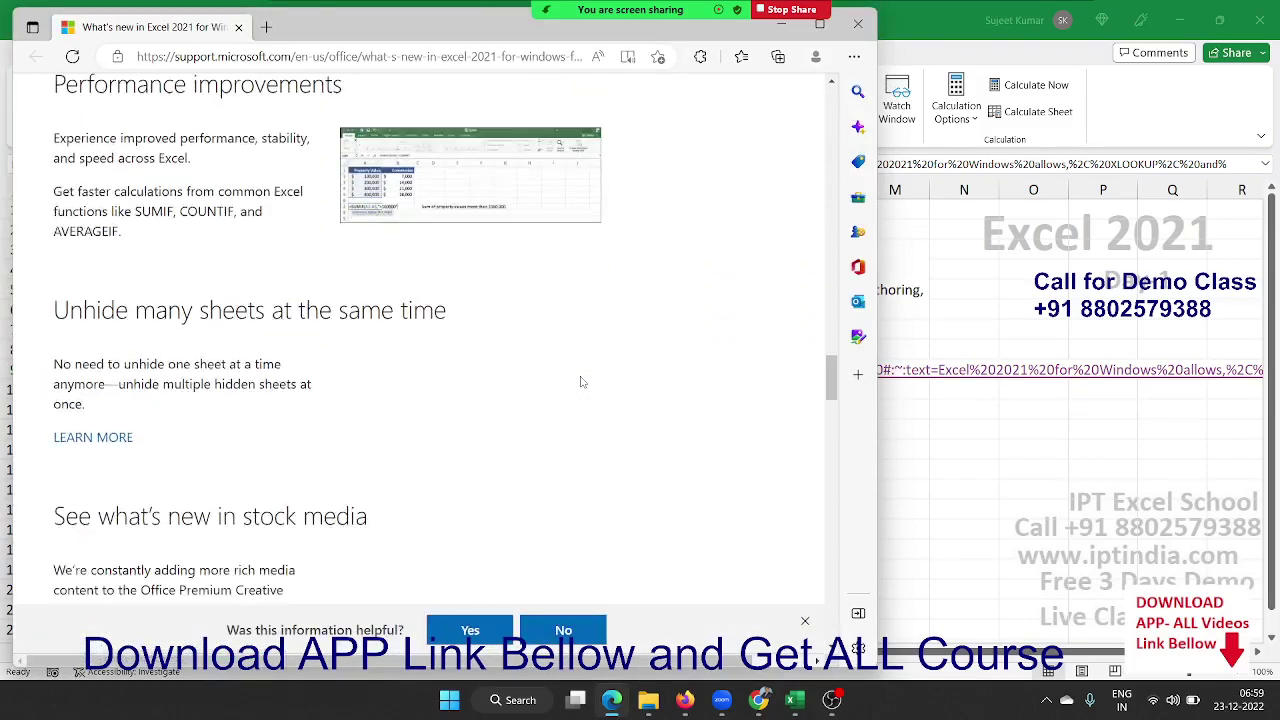
scroll(583, 383, "down", 5)
scroll(583, 383, "down", 2)
scroll(583, 383, "down", 4)
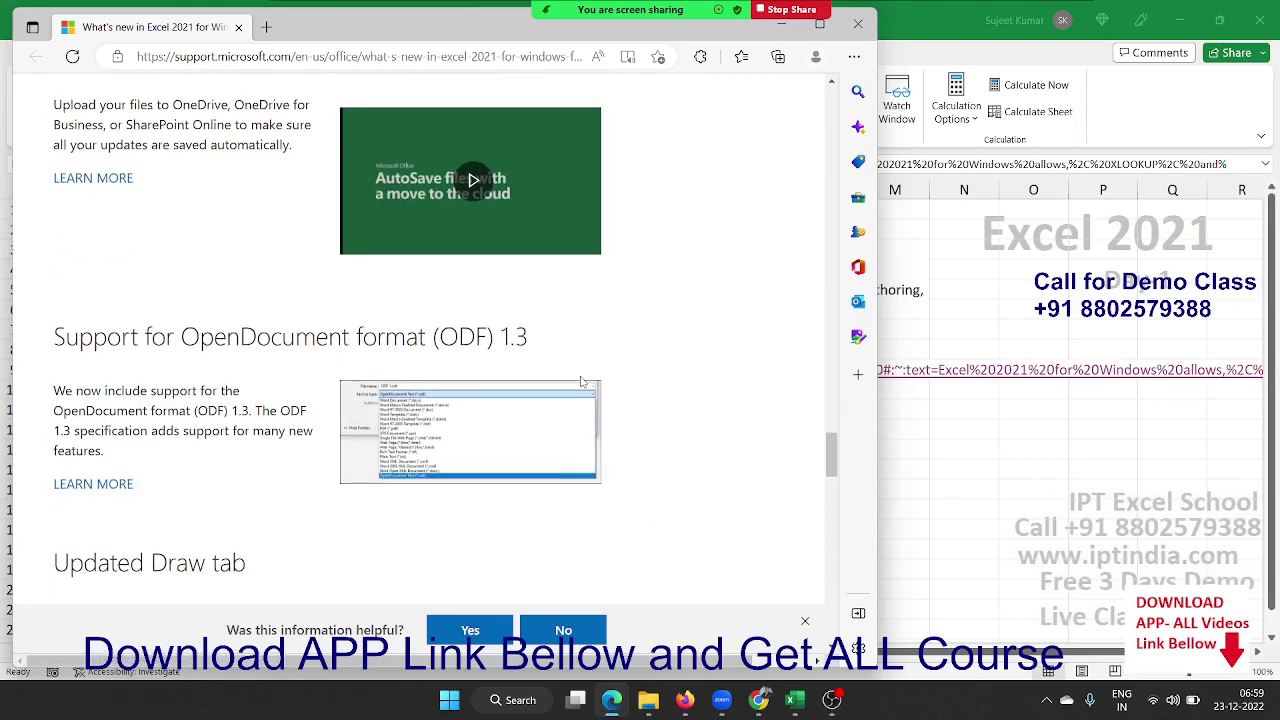
scroll(583, 383, "down", 1)
scroll(583, 383, "down", 3)
scroll(583, 383, "down", 1)
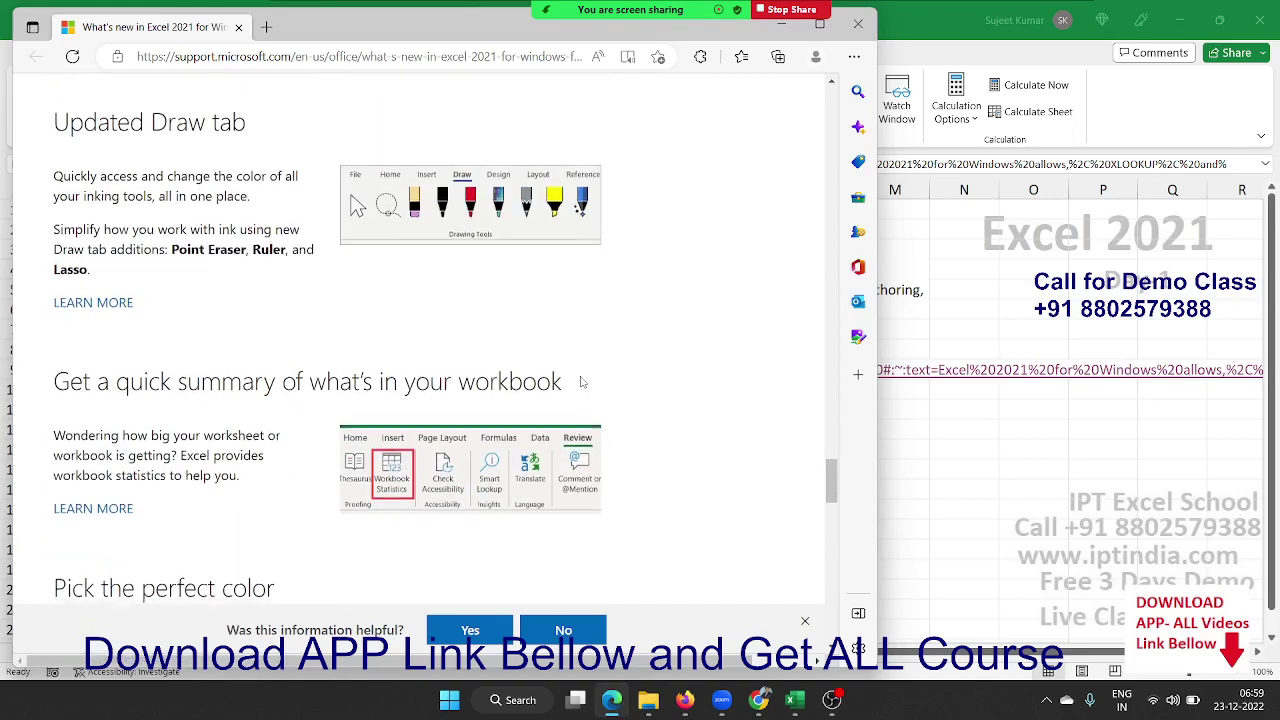
scroll(583, 383, "down", 2)
scroll(585, 382, "down", 2)
scroll(585, 382, "down", 3)
scroll(585, 382, "down", 3)
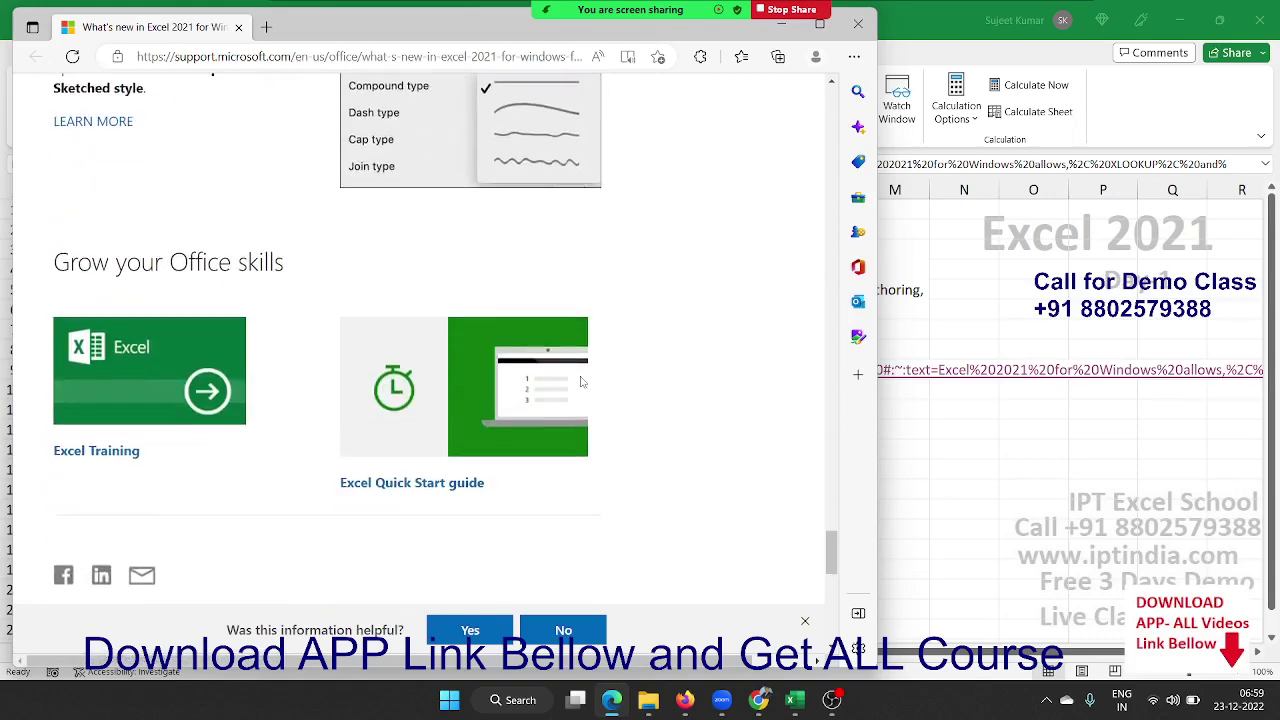
scroll(582, 382, "down", 3)
scroll(582, 382, "down", 3)
scroll(582, 382, "up", 4)
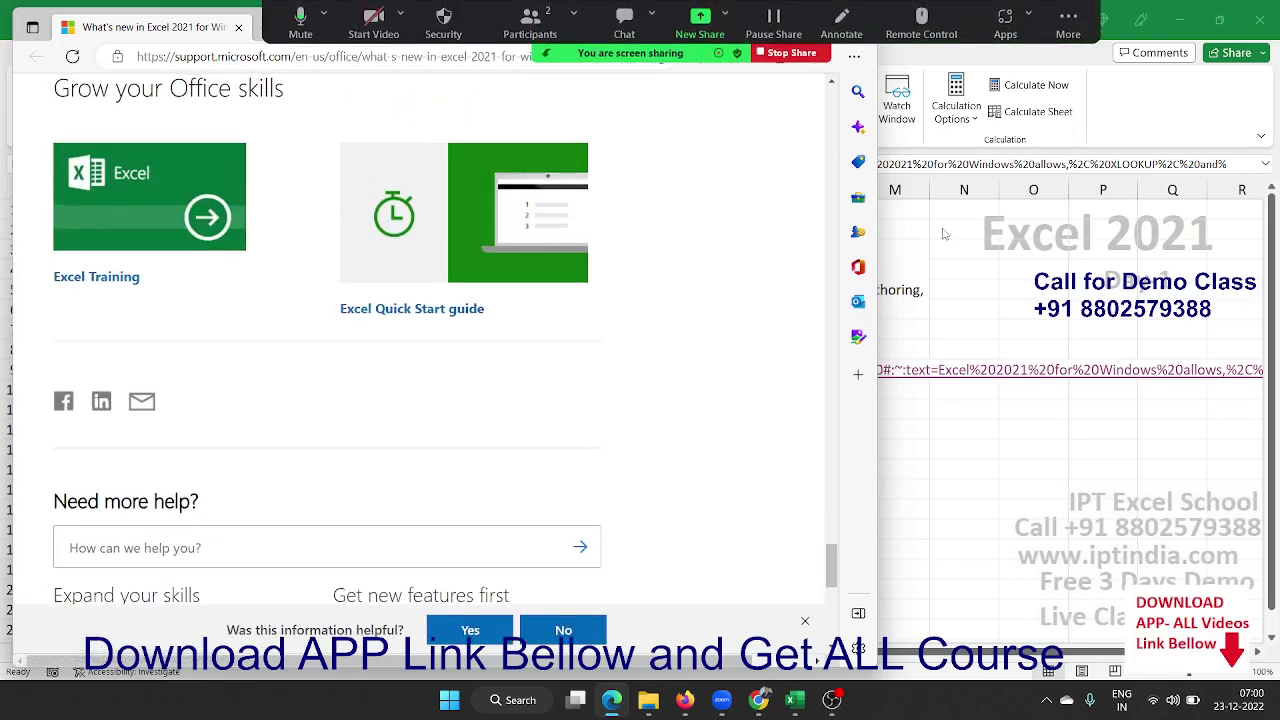
left_click(958, 489)
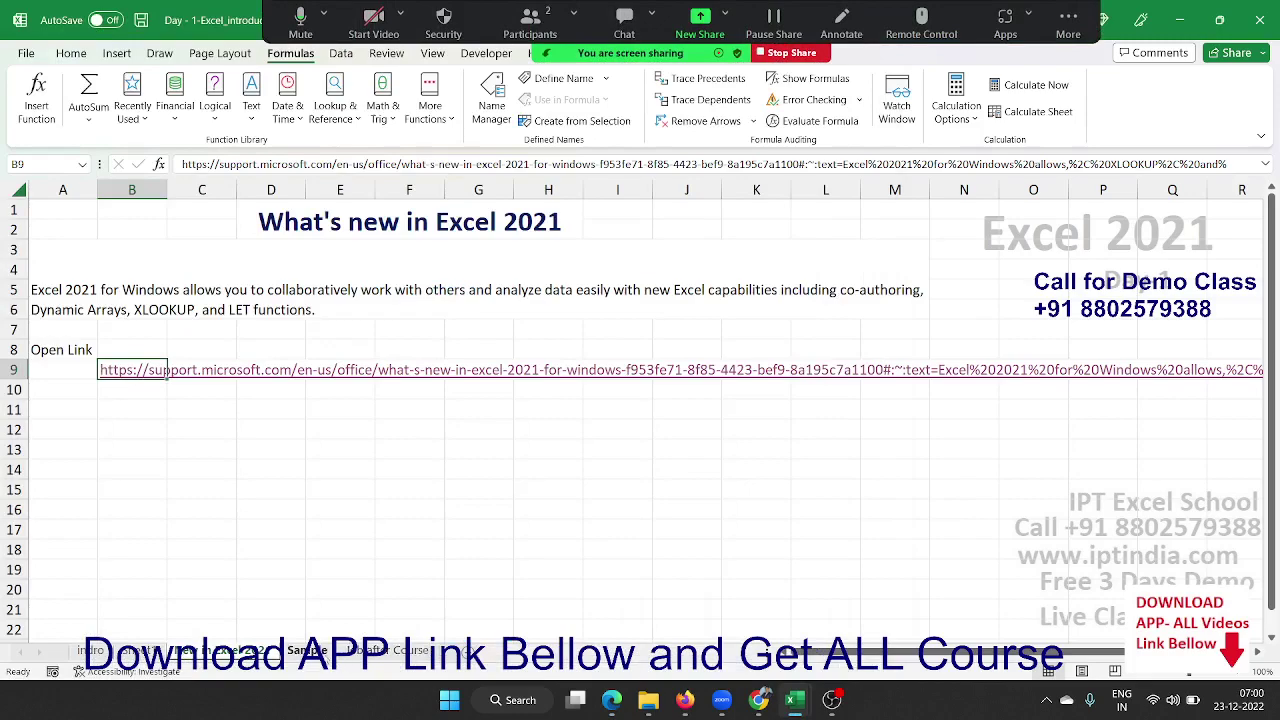
Browse down through the Sample sheet's dashboard images, like the Support Team Slide Dashboard, and back up
scroll(324, 643, "up", 3)
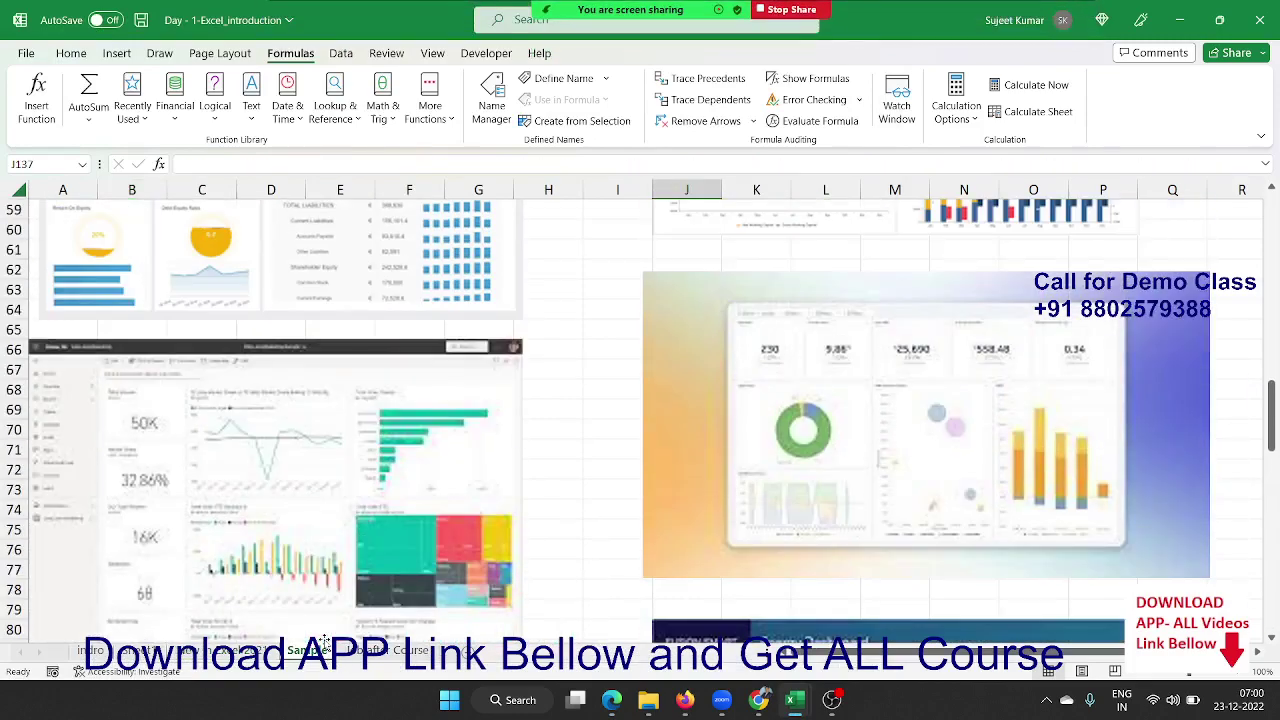
scroll(324, 643, "up", 6)
scroll(324, 643, "up", 9)
scroll(324, 643, "up", 5)
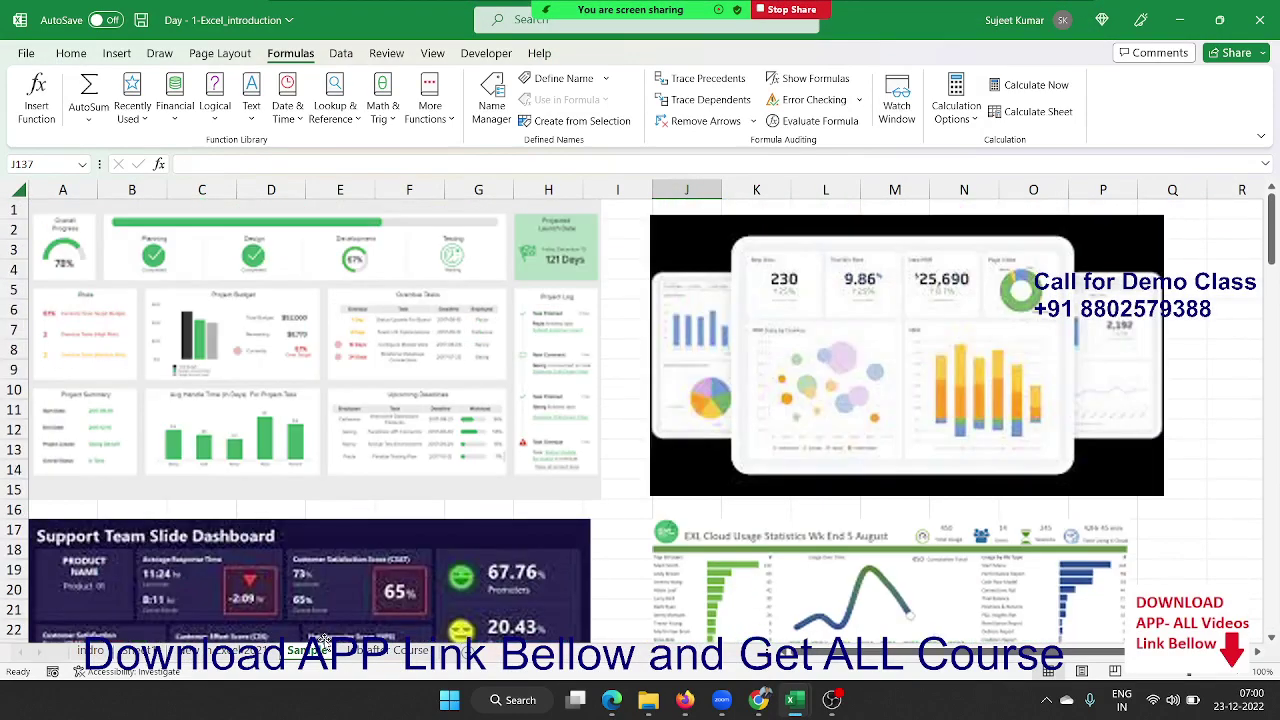
scroll(324, 643, "down", 3)
scroll(324, 643, "down", 1)
scroll(324, 643, "down", 2)
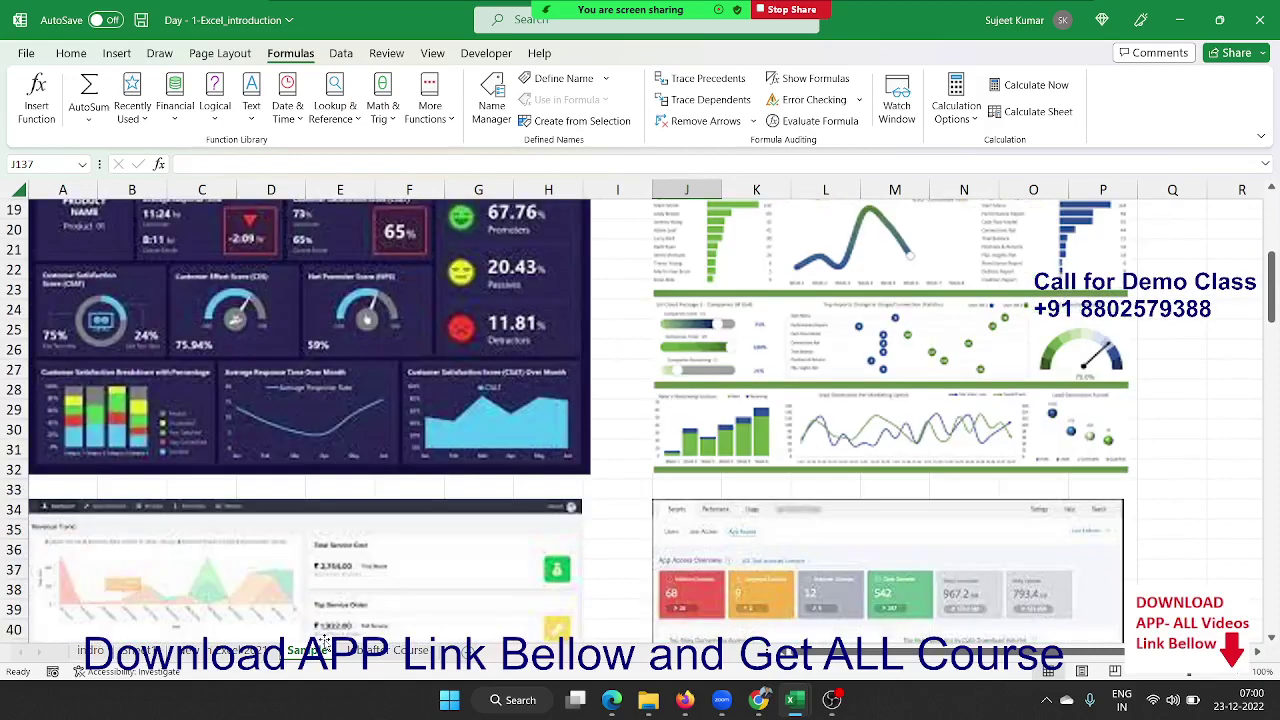
scroll(324, 643, "down", 2)
scroll(324, 643, "down", 3)
scroll(324, 643, "down", 3)
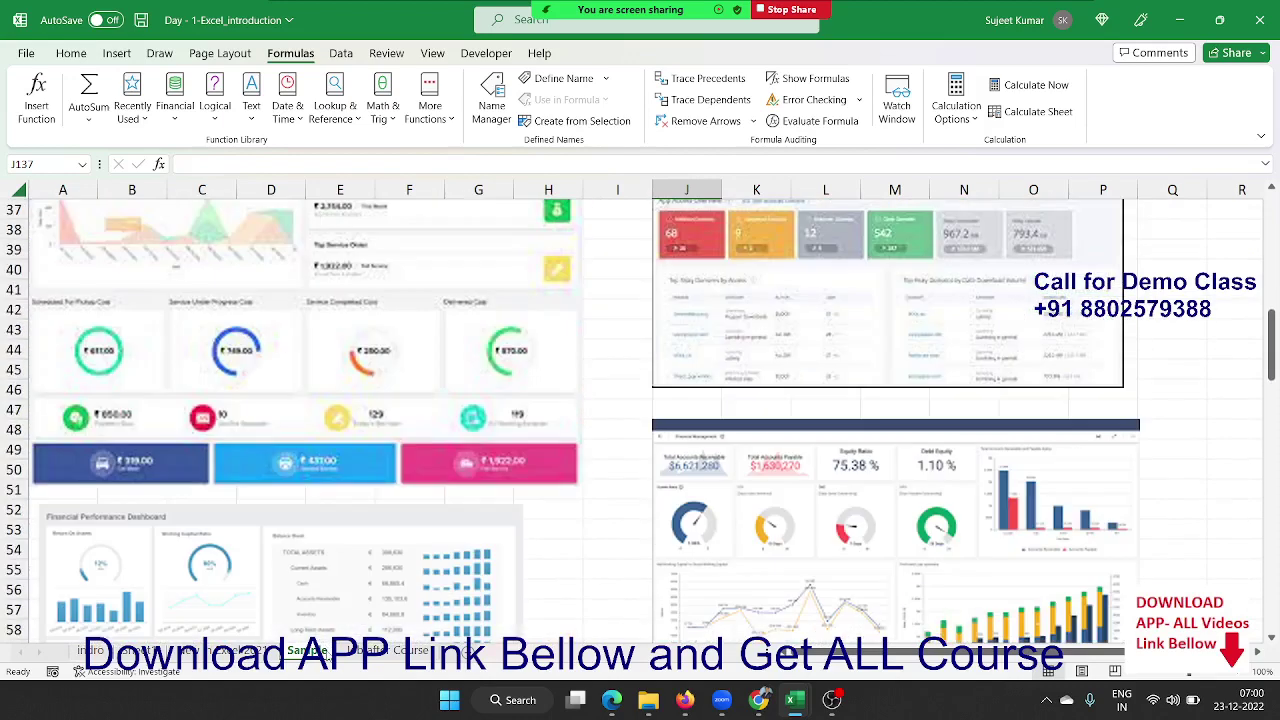
scroll(324, 643, "down", 2)
scroll(324, 643, "down", 3)
scroll(324, 643, "down", 2)
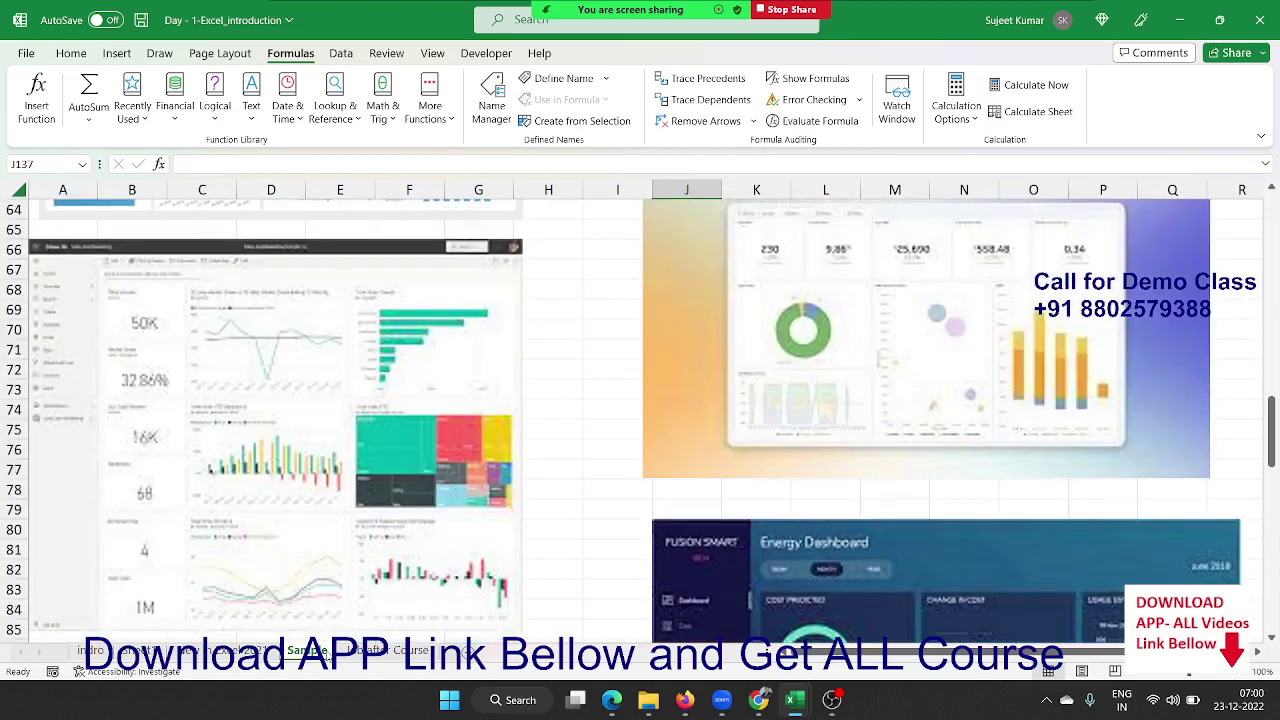
scroll(324, 643, "down", 2)
scroll(324, 643, "down", 1)
scroll(324, 643, "down", 4)
scroll(324, 643, "down", 1)
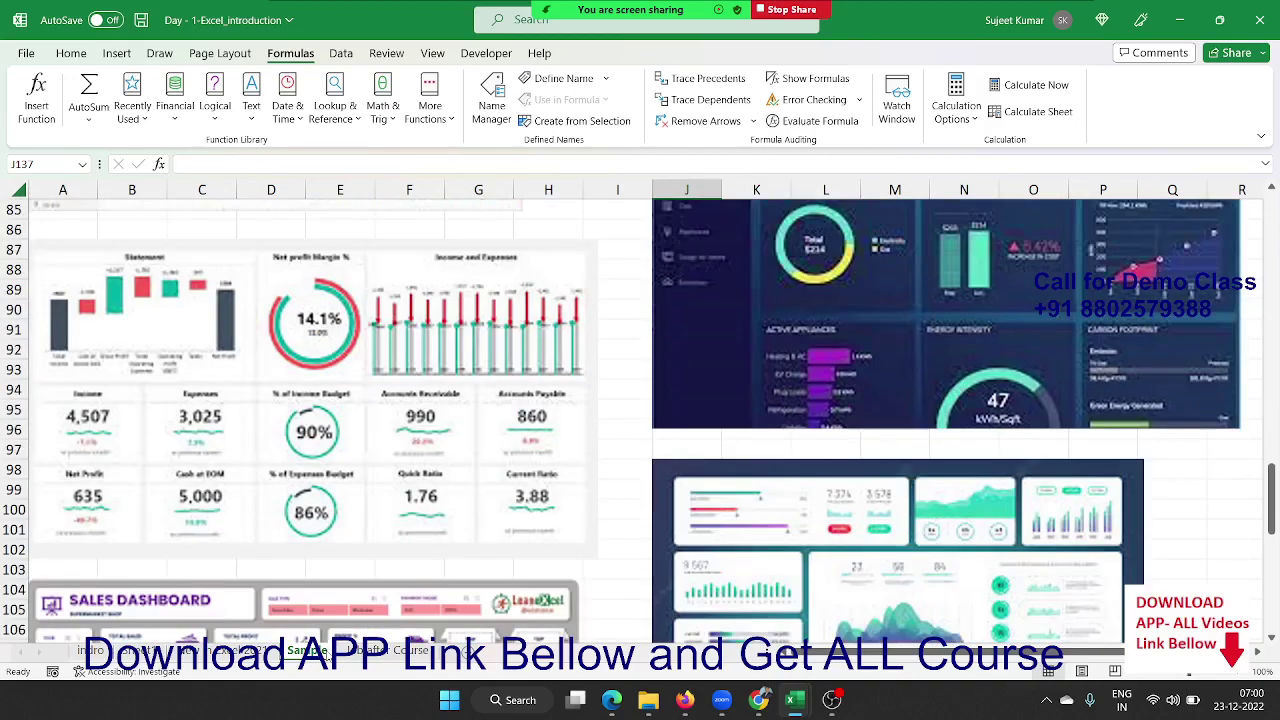
scroll(324, 643, "down", 1)
scroll(327, 655, "down", 3)
scroll(327, 655, "down", 3)
scroll(327, 655, "down", 1)
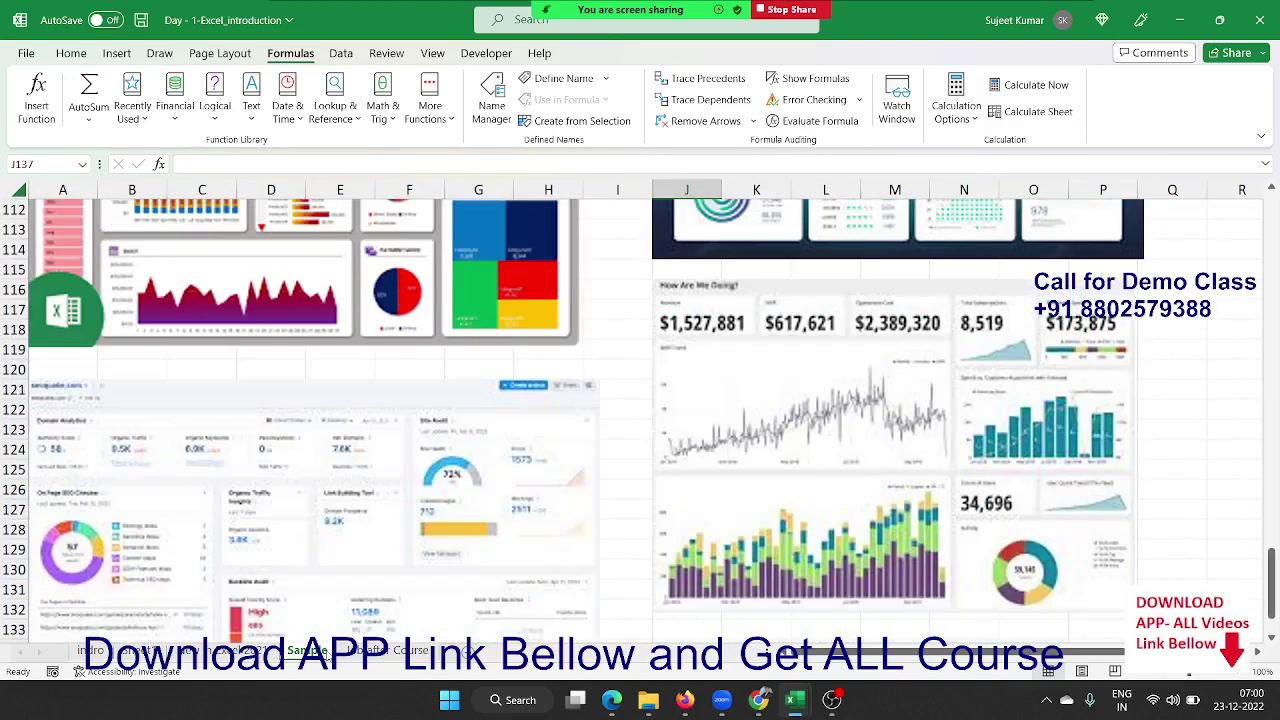
scroll(327, 655, "down", 2)
scroll(327, 655, "down", 2)
scroll(327, 655, "up", 1)
scroll(327, 655, "up", 2)
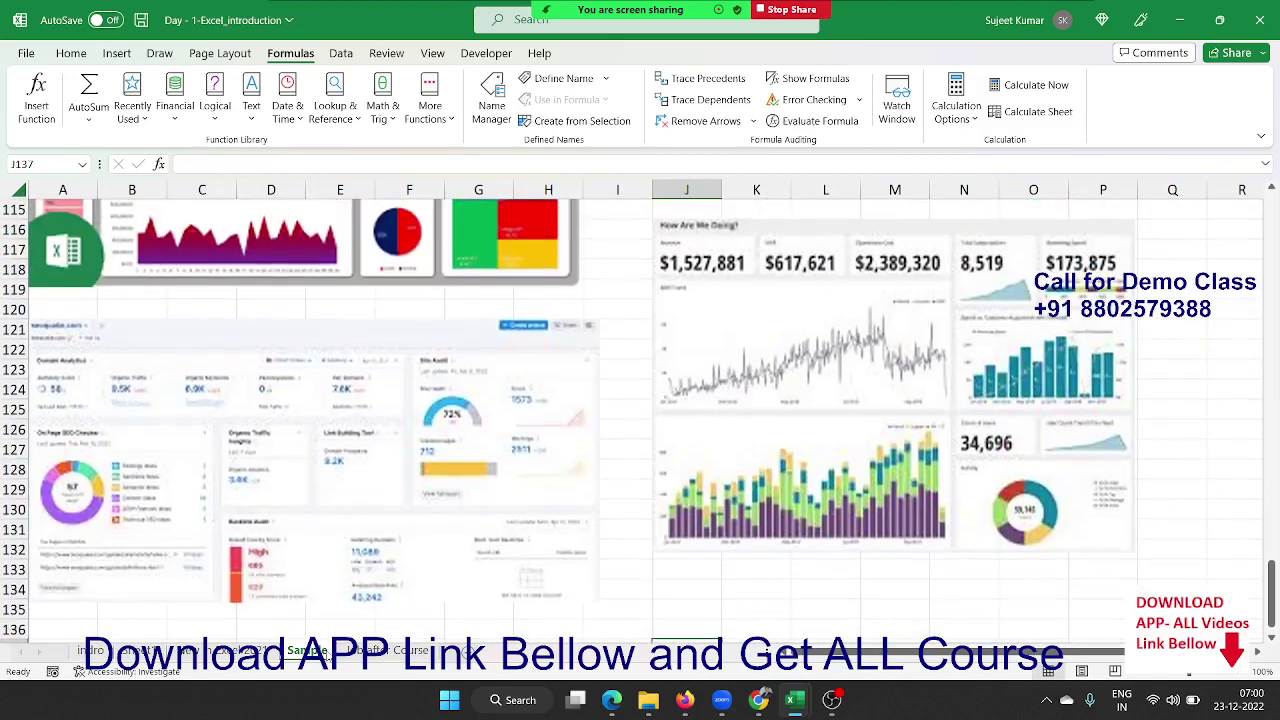
scroll(327, 655, "up", 3)
scroll(327, 655, "up", 3)
scroll(327, 655, "up", 1)
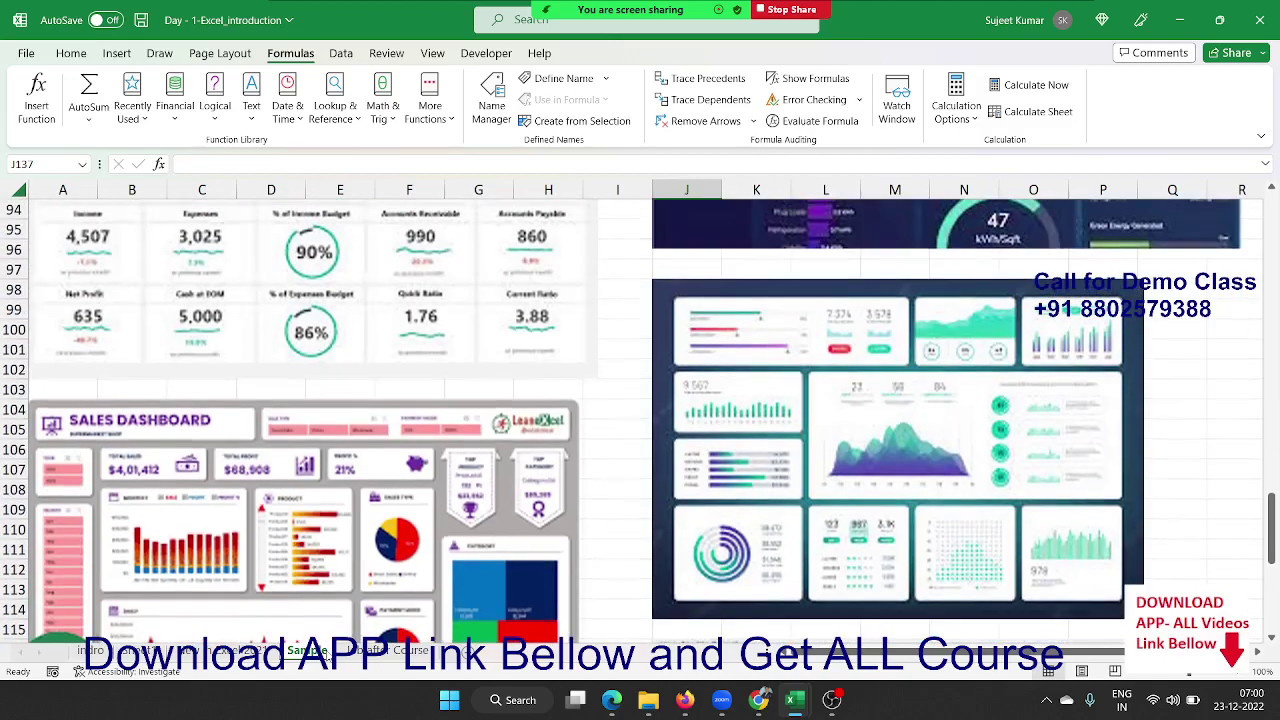
scroll(327, 655, "up", 3)
scroll(327, 655, "up", 1)
scroll(327, 655, "up", 4)
scroll(327, 655, "up", 1)
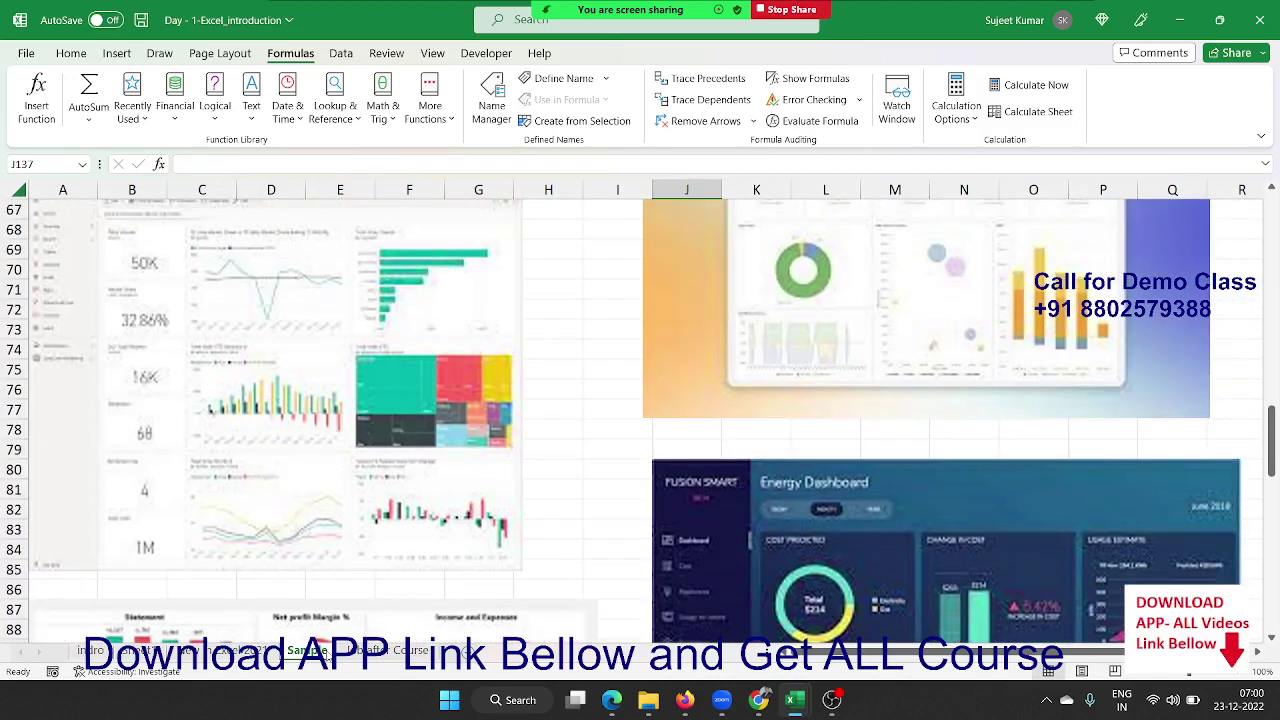
scroll(327, 655, "up", 6)
scroll(327, 655, "up", 5)
scroll(327, 655, "up", 9)
scroll(327, 655, "up", 2)
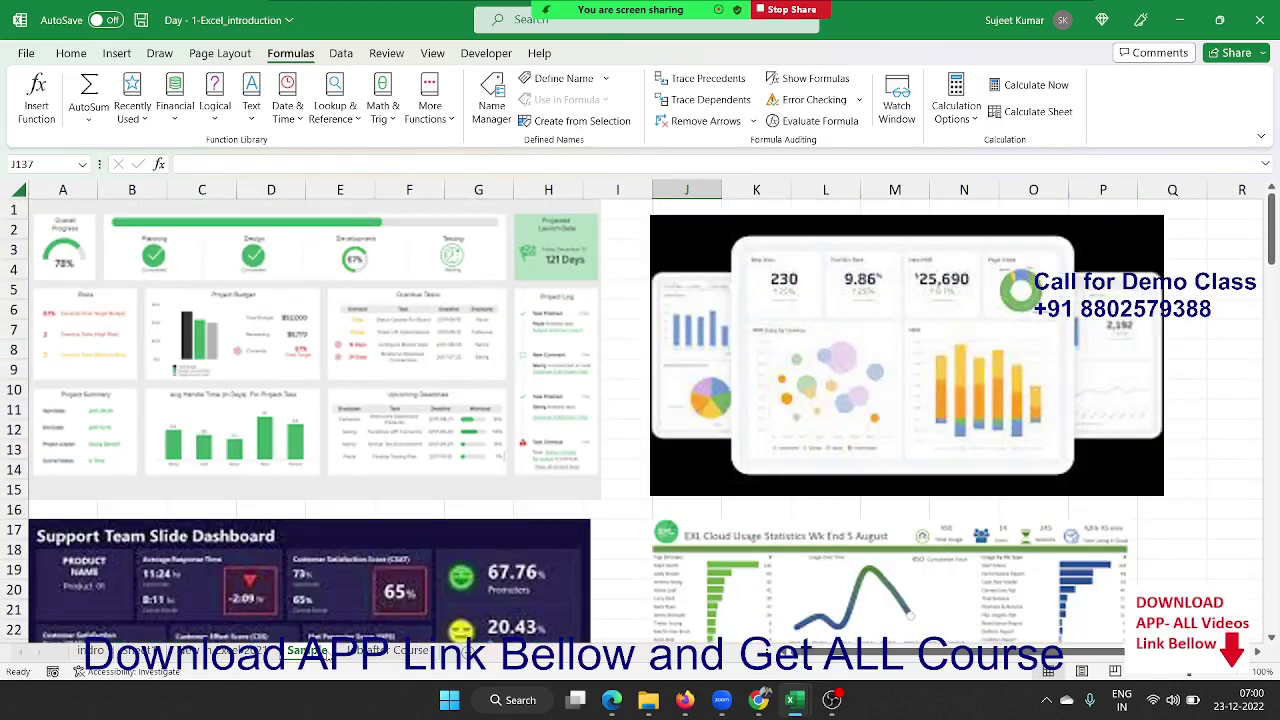
left_click(390, 650)
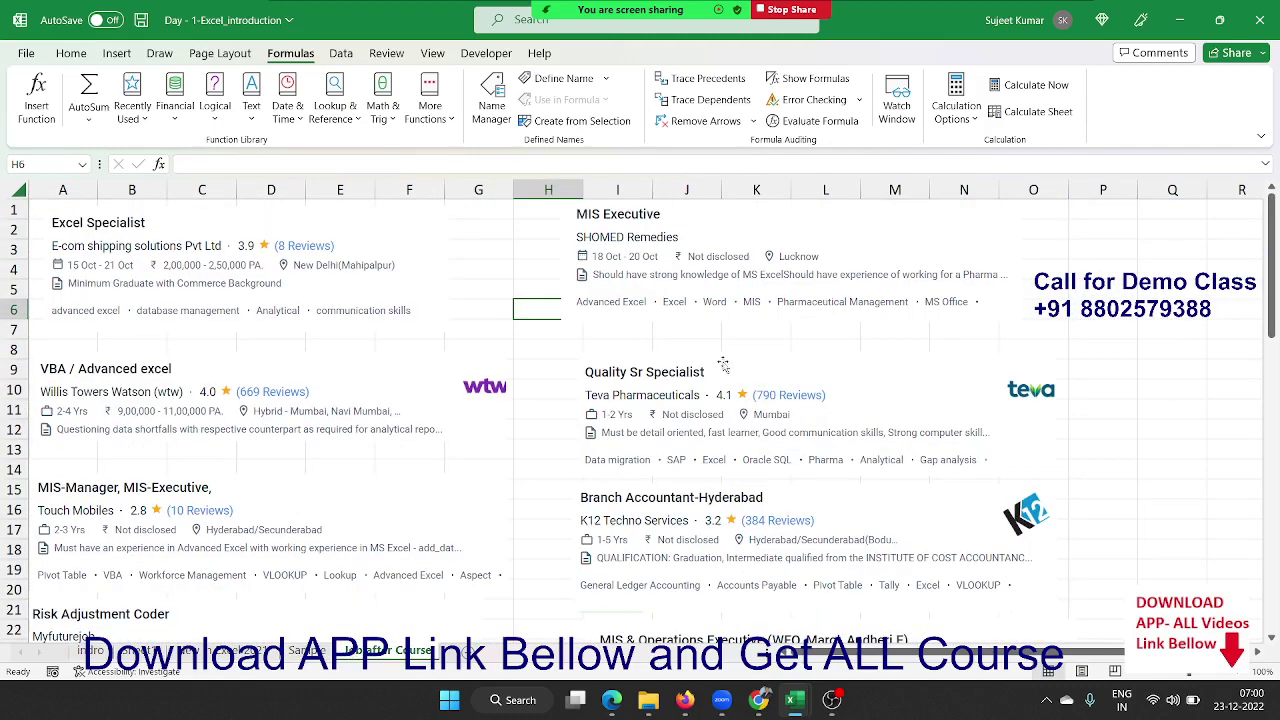
scroll(700, 380, "down", 3)
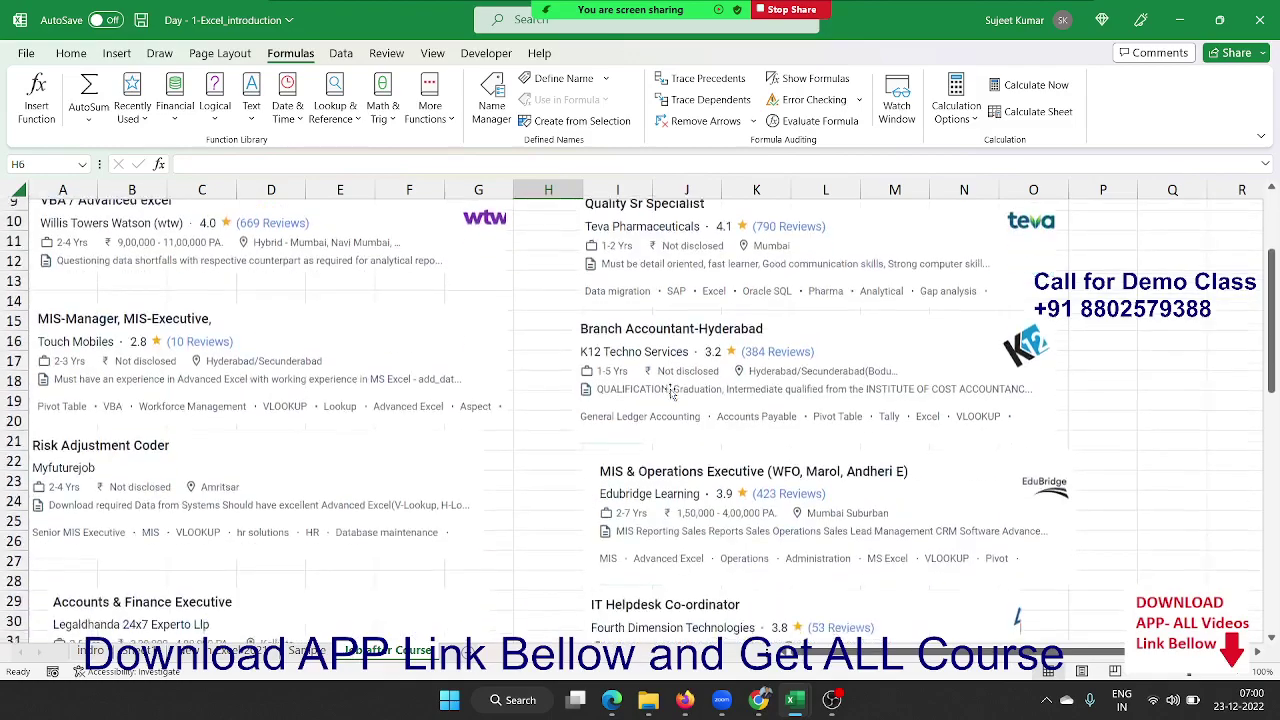
scroll(680, 385, "down", 3)
scroll(670, 390, "down", 4)
scroll(670, 390, "down", 2)
scroll(670, 390, "up", 6)
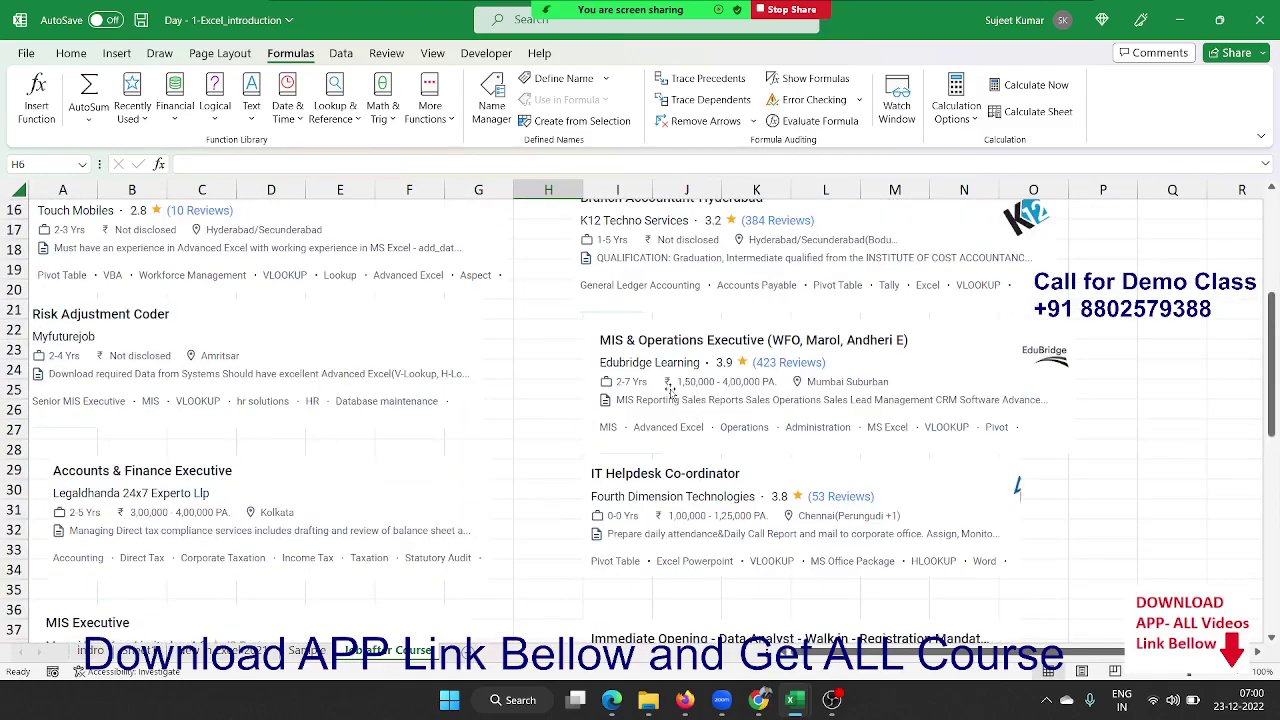
scroll(670, 390, "up", 4)
scroll(672, 393, "up", 2)
scroll(672, 393, "up", 1)
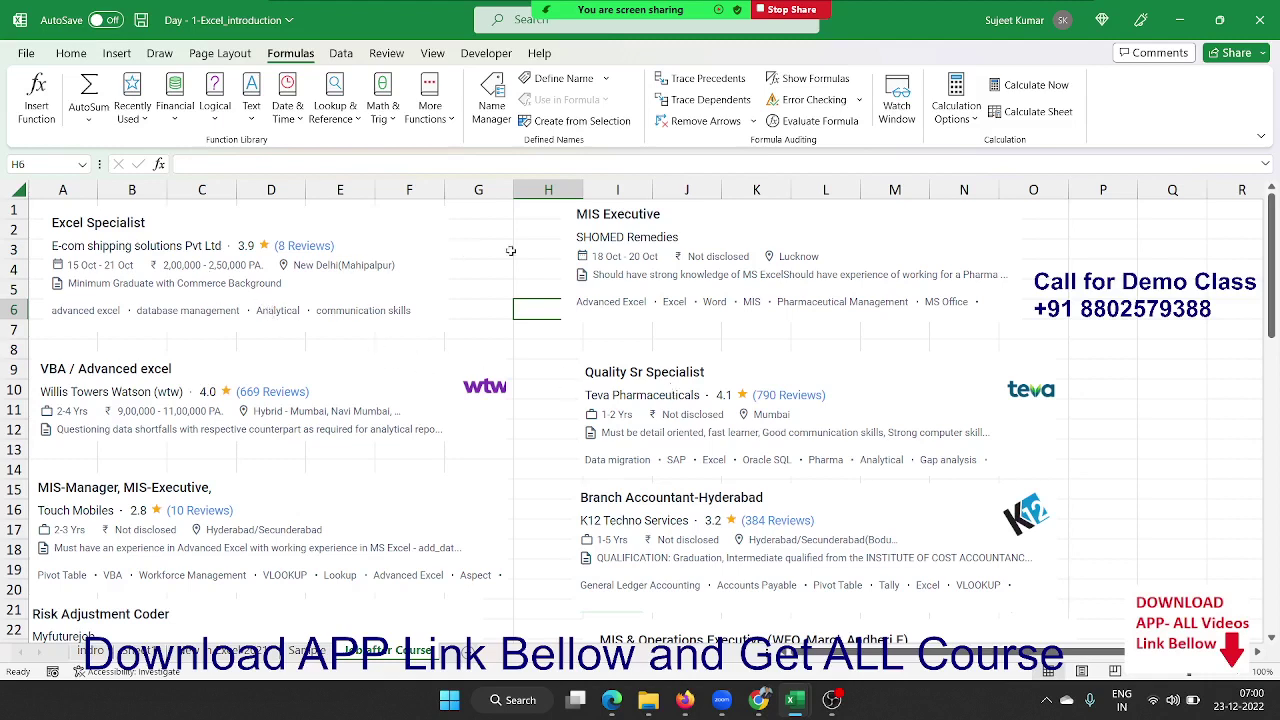
scroll(399, 476, "down", 1)
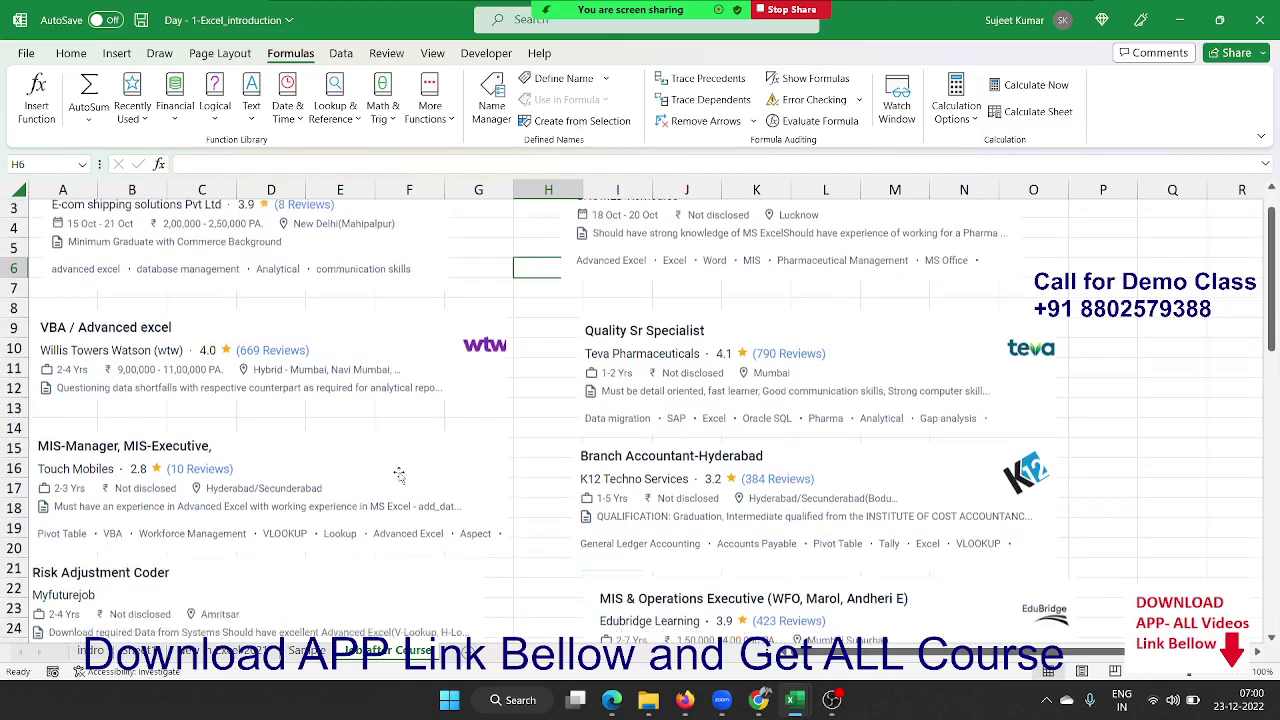
scroll(399, 476, "down", 1)
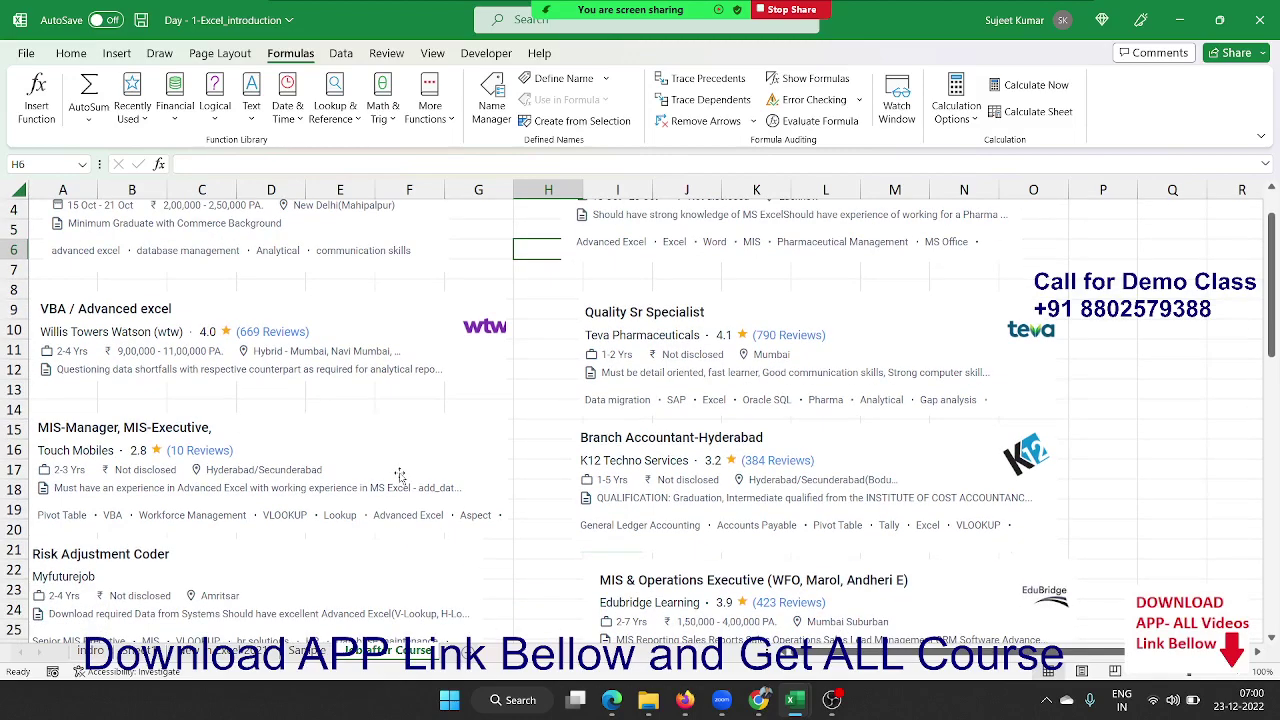
scroll(399, 476, "down", 2)
scroll(399, 476, "down", 4)
scroll(399, 476, "down", 2)
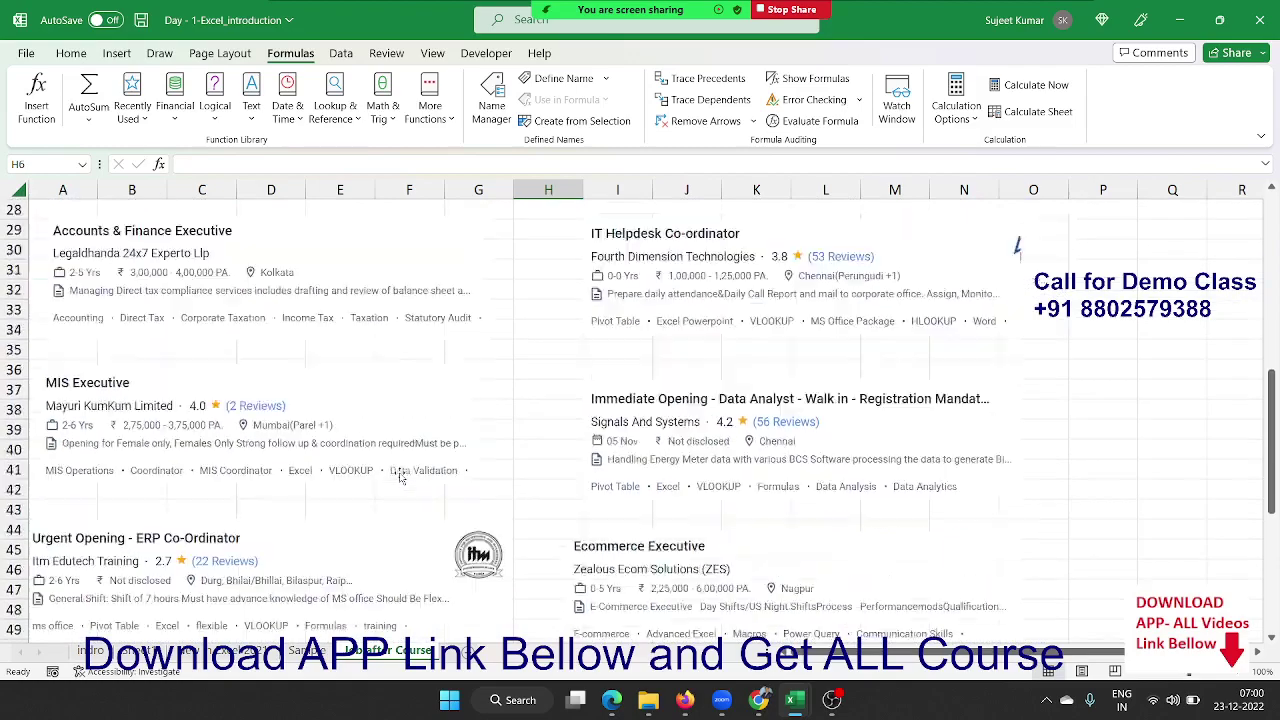
scroll(399, 476, "down", 2)
scroll(399, 476, "down", 1)
scroll(399, 476, "down", 2)
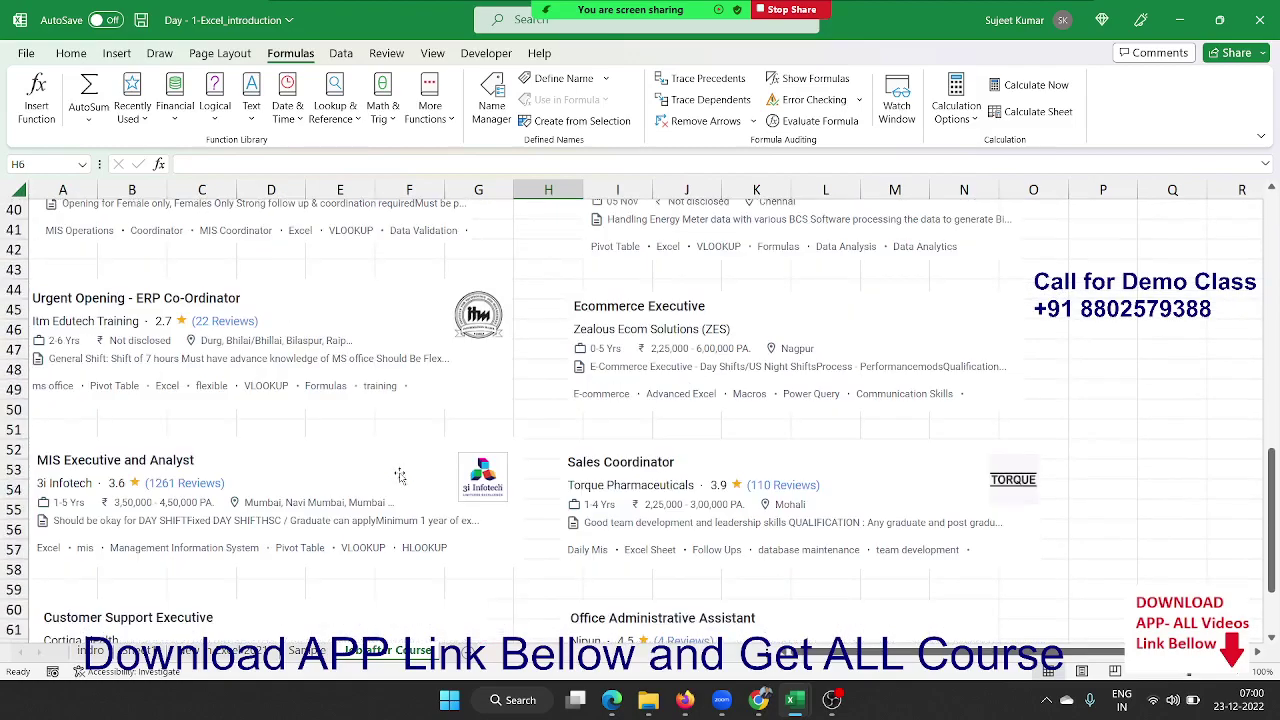
scroll(399, 476, "down", 1)
scroll(399, 476, "down", 3)
scroll(399, 476, "up", 3)
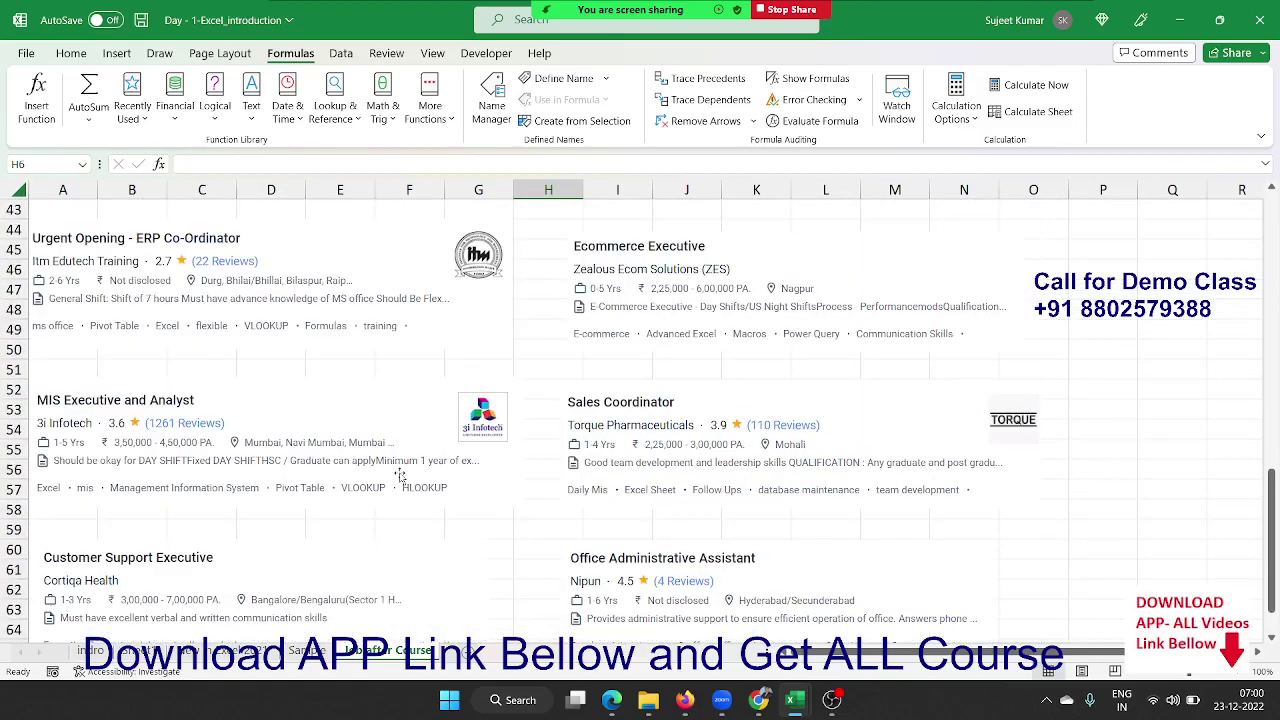
scroll(399, 476, "up", 3)
scroll(399, 476, "up", 10)
scroll(399, 476, "up", 1)
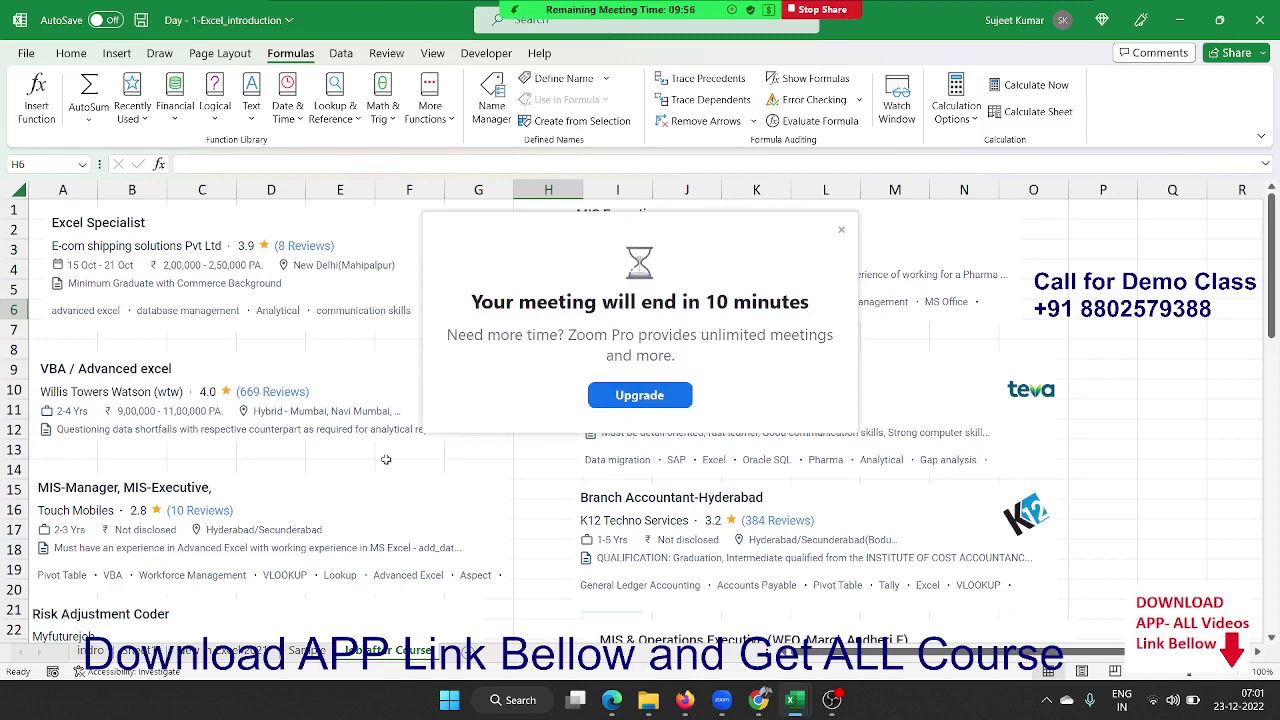
left_click(842, 231)
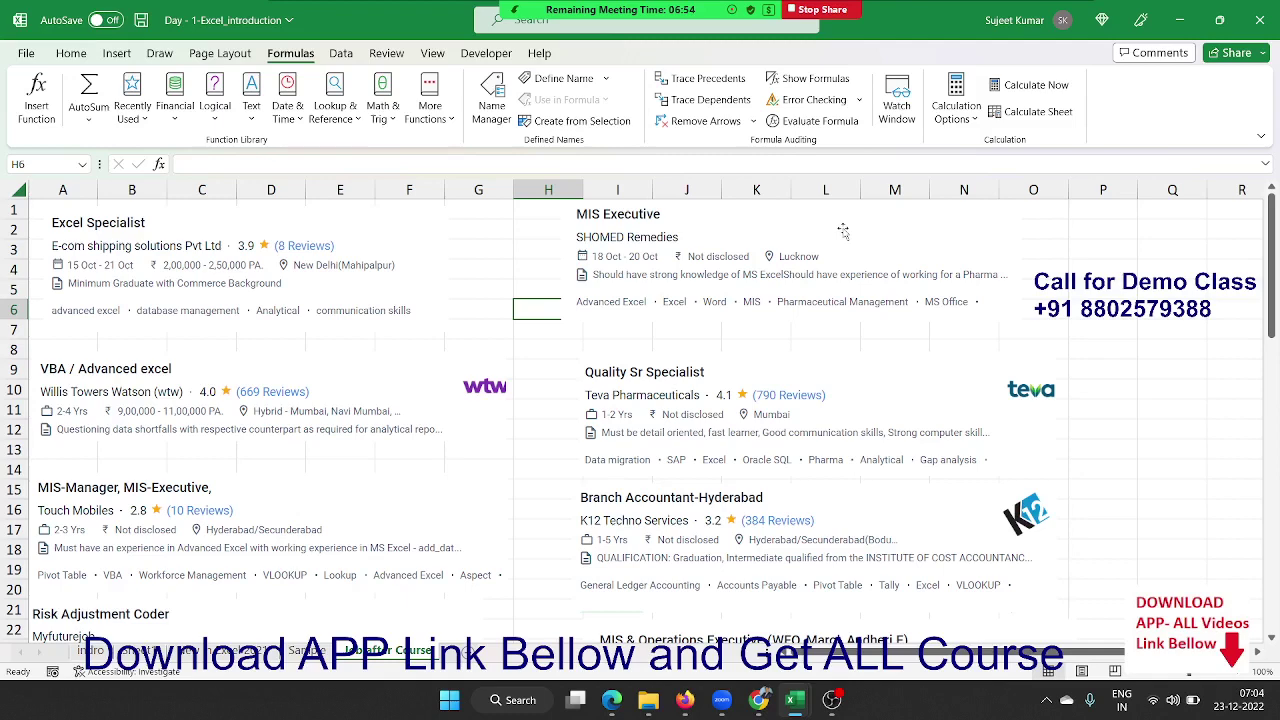
Cycle through the sheets back to the intro sheet, then close the workbook choosing Don't Save
left_click(226, 641)
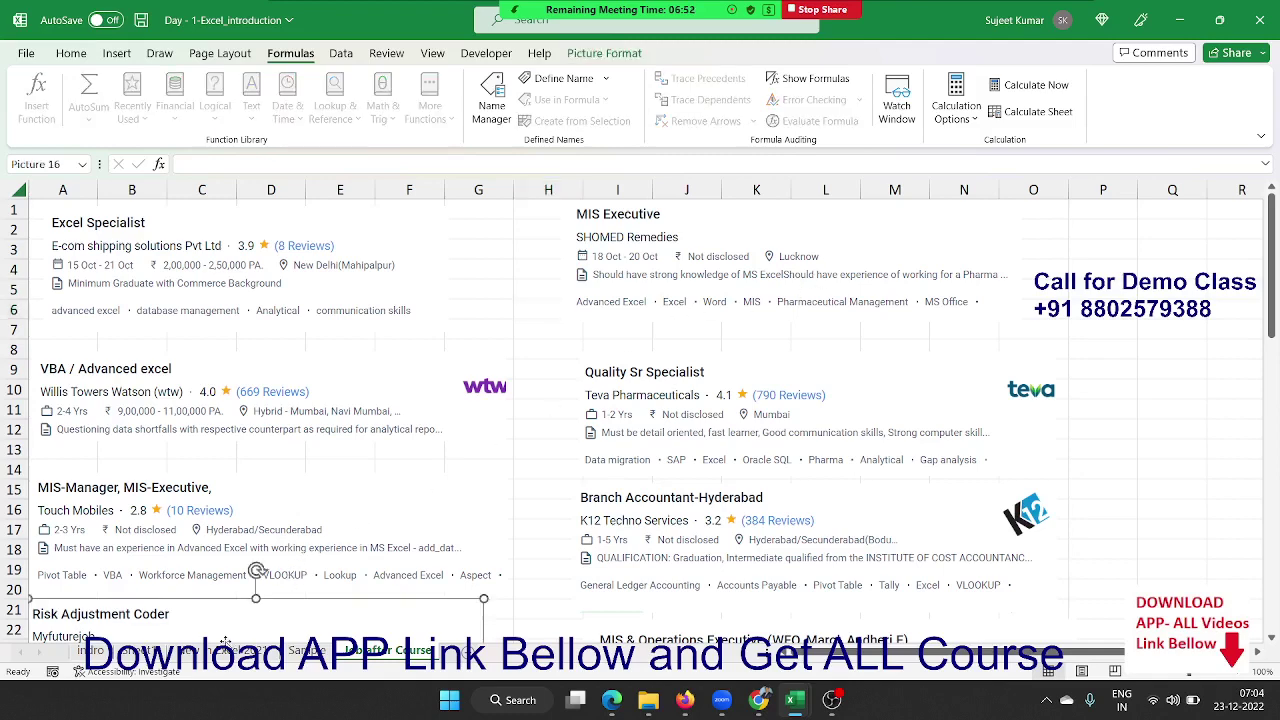
left_click(226, 645)
left_click(140, 650)
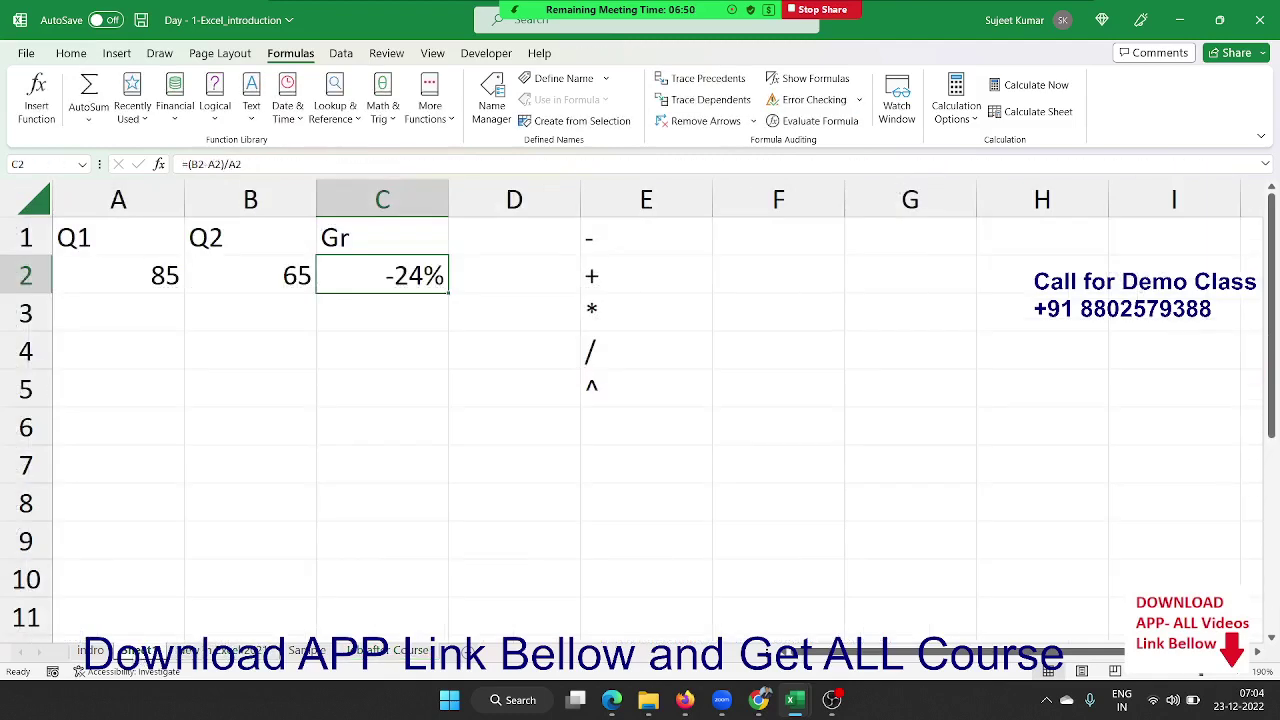
left_click(92, 650)
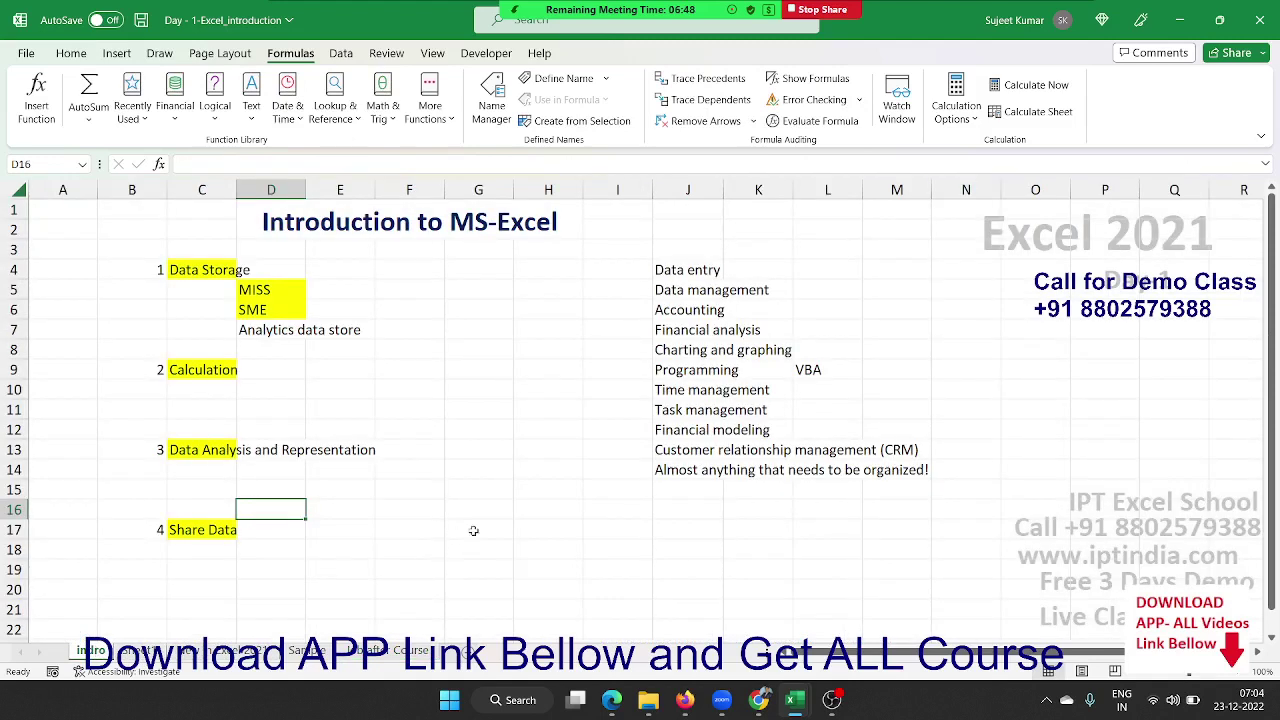
left_click(510, 514)
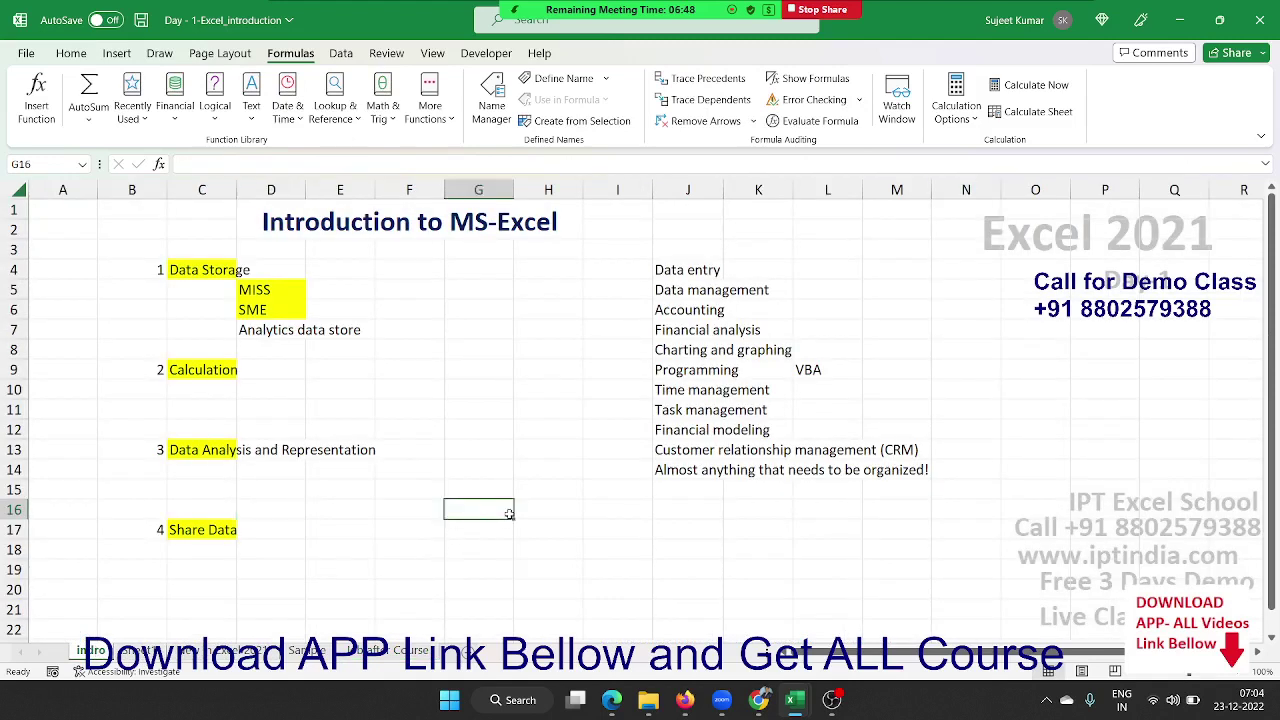
left_click(1250, 30)
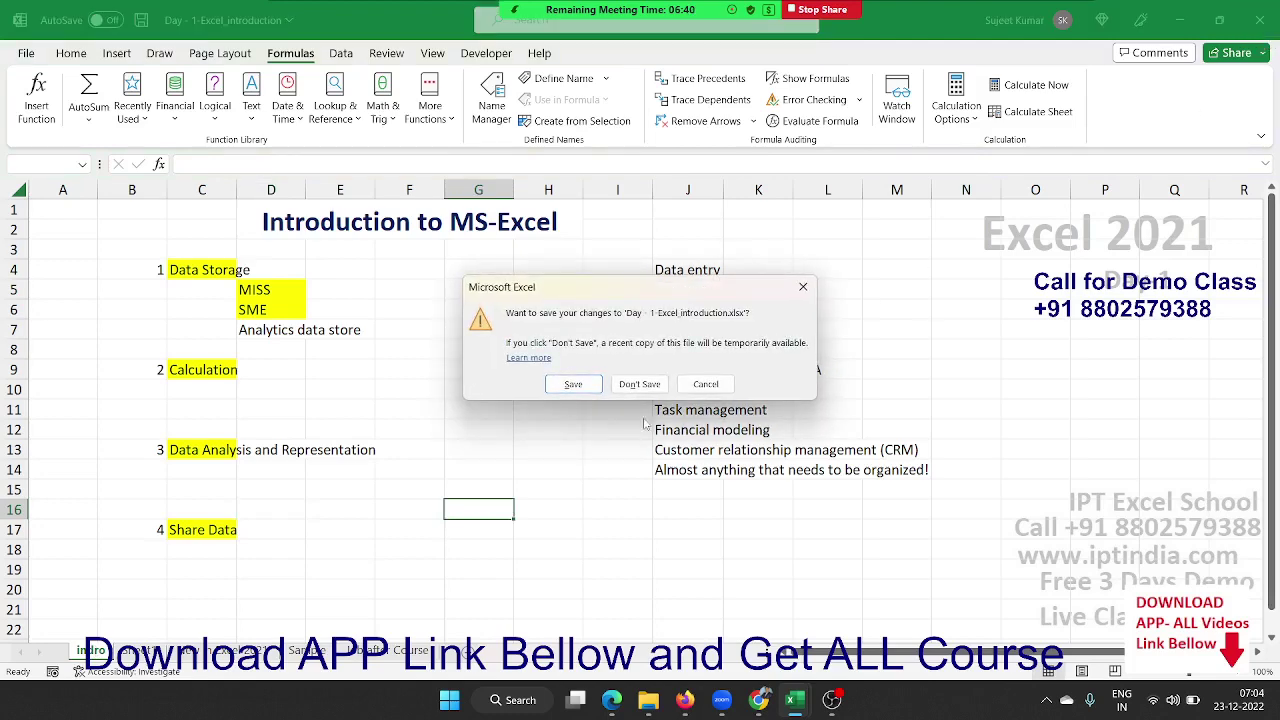
left_click(637, 384)
mouse_move(684, 700)
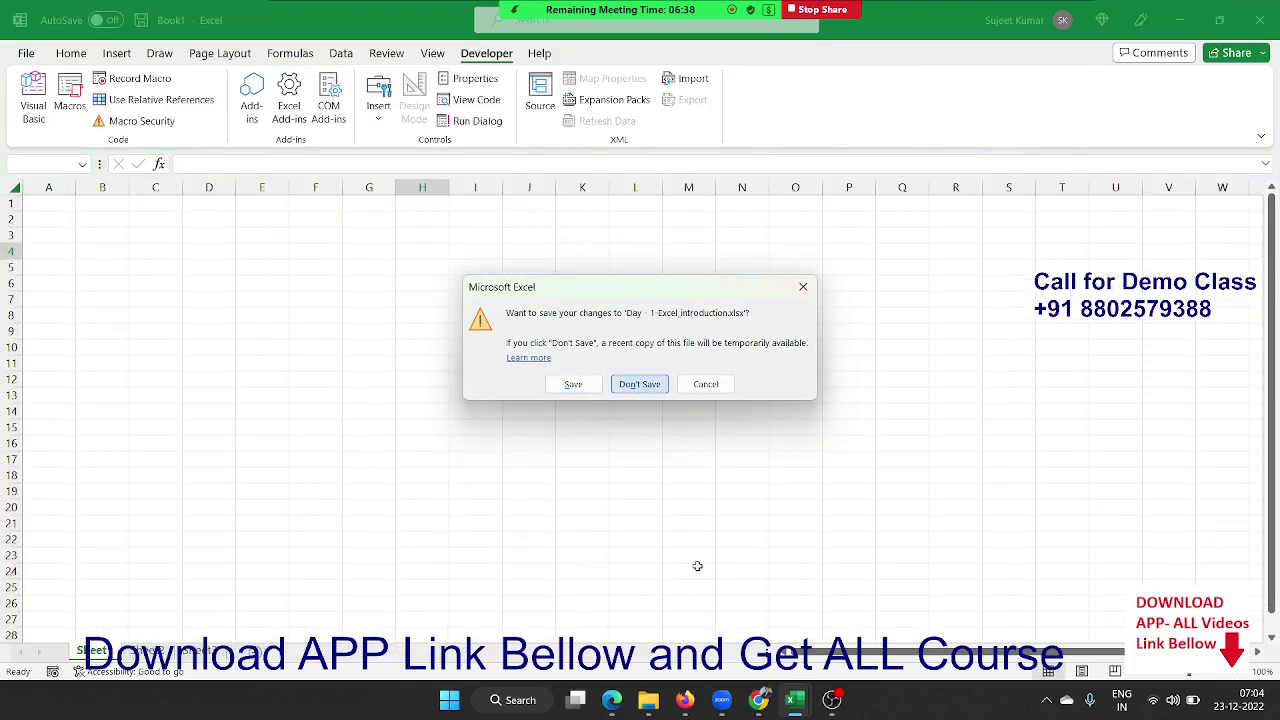
Bring WhatsApp Web in Firefox to the front and open the chat's attachment menu
left_click(672, 706)
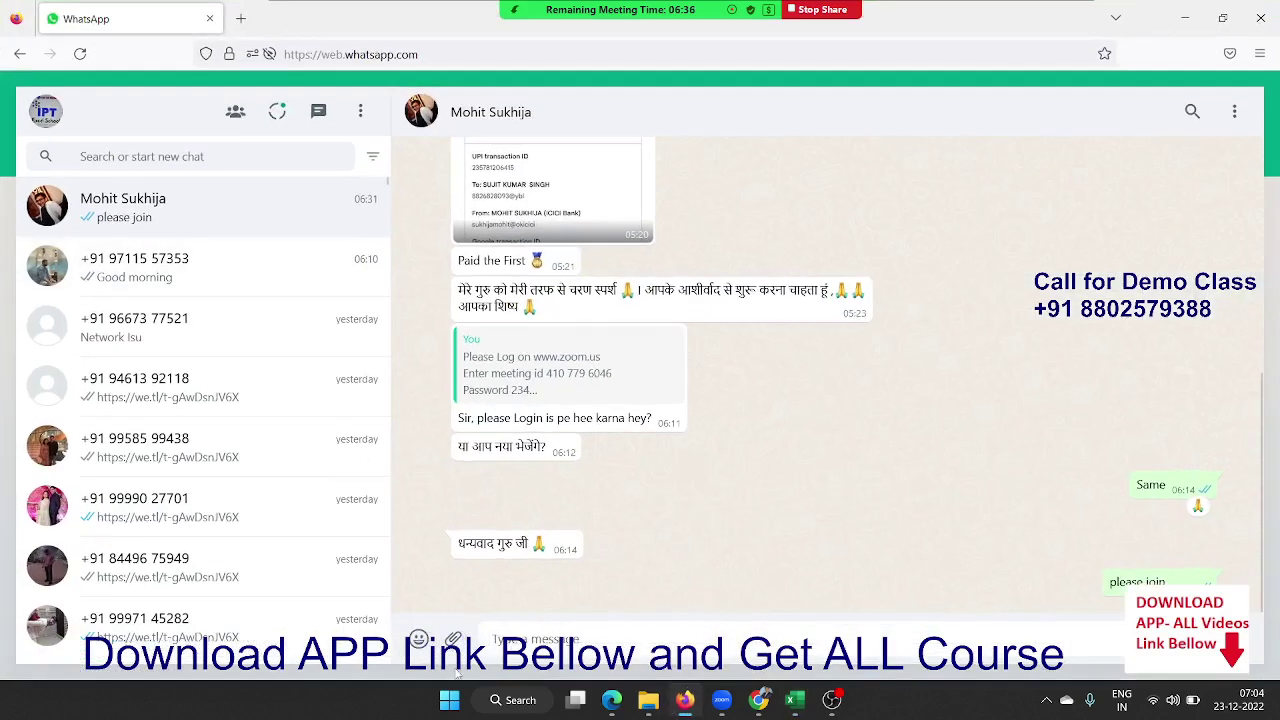
left_click(453, 638)
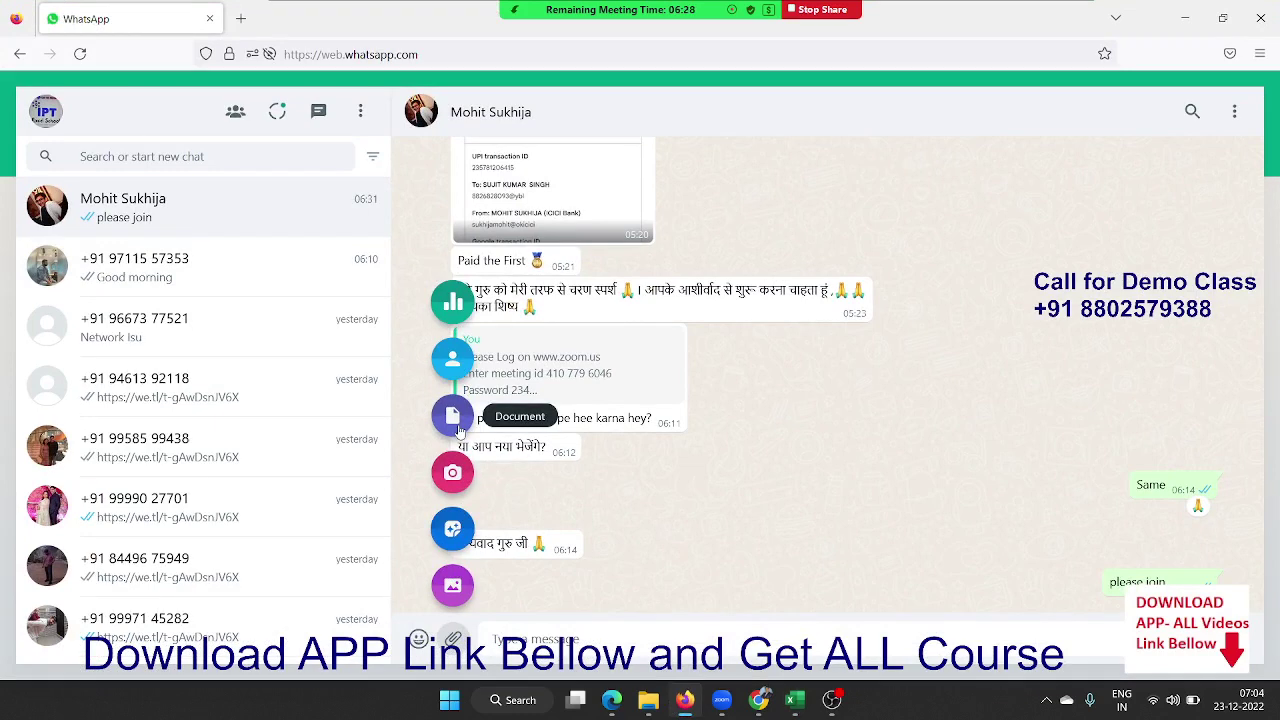
Choose Document as the attachment type and scroll through the file picker's locations
left_click(459, 430)
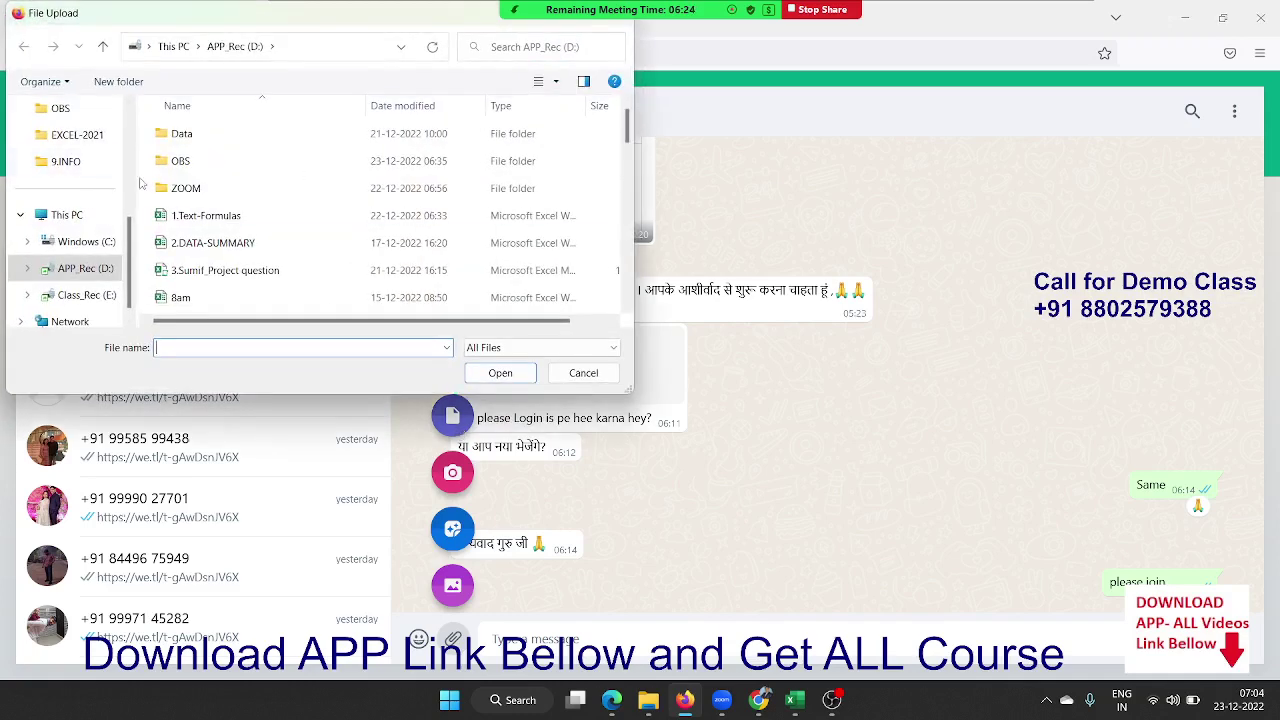
scroll(270, 266, "down", 2)
scroll(270, 266, "down", 3)
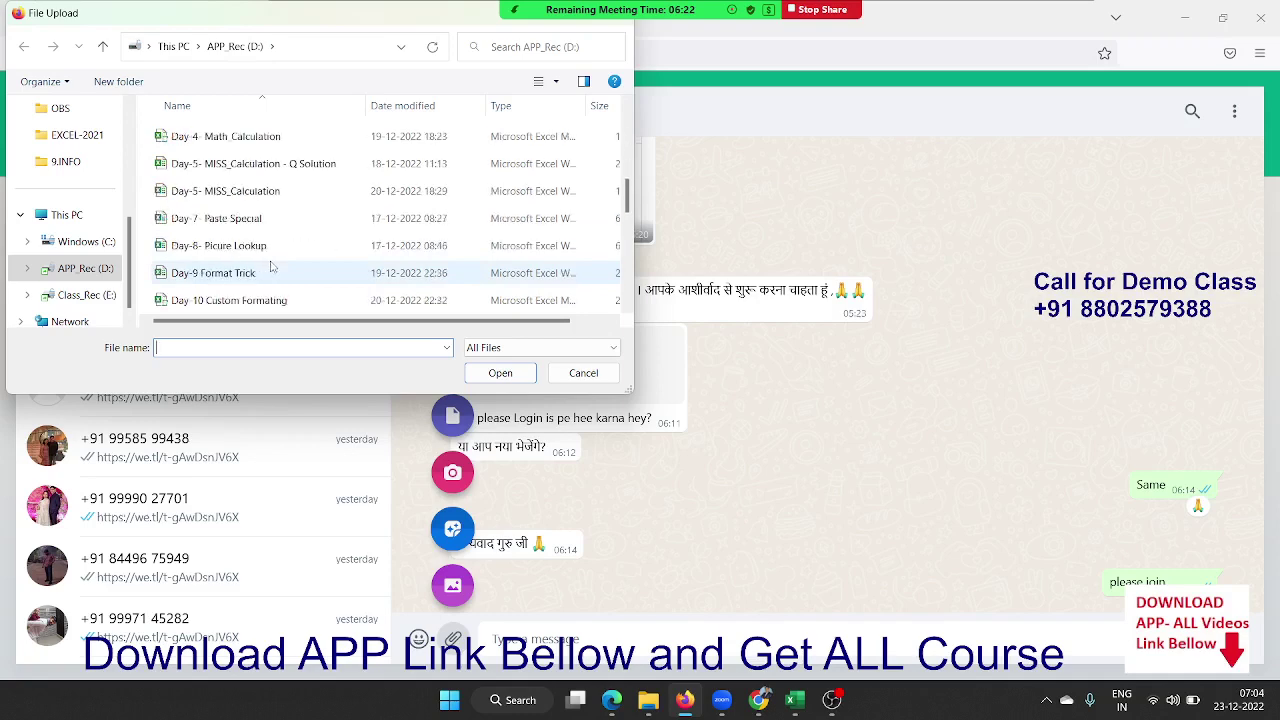
scroll(270, 266, "down", 2)
scroll(270, 266, "up", 2)
scroll(270, 263, "up", 1)
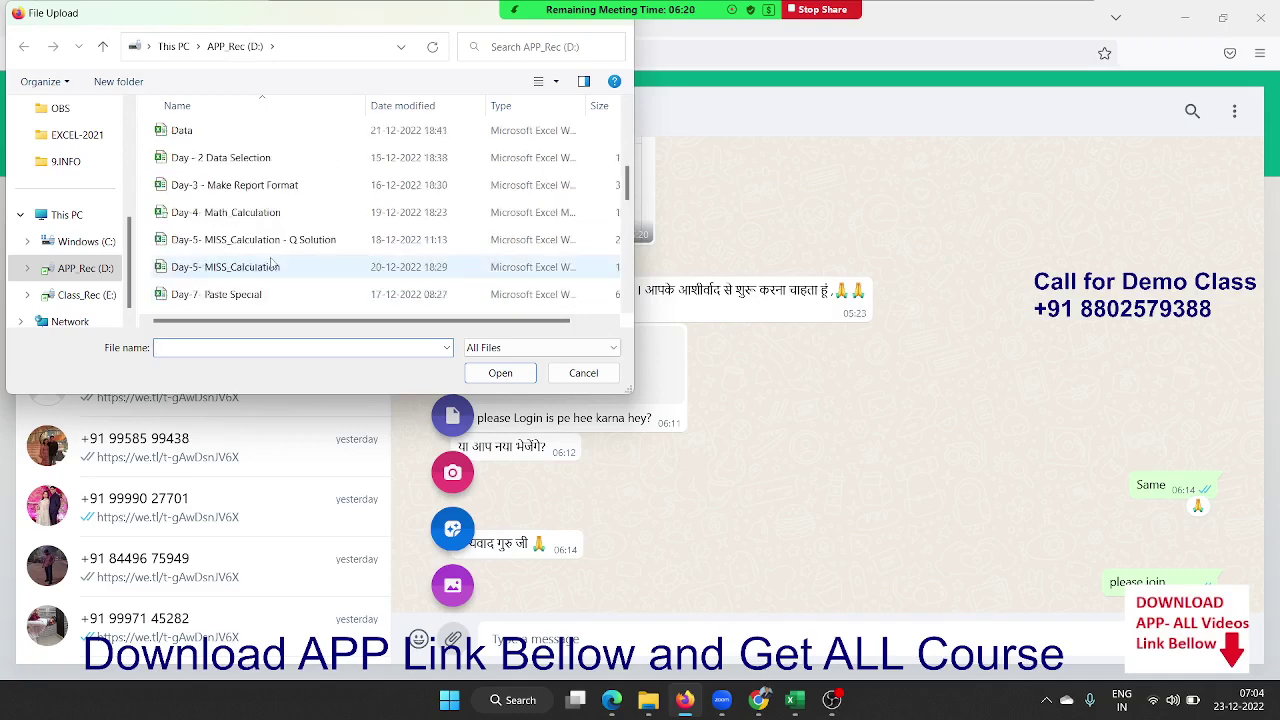
scroll(271, 262, "down", 1)
scroll(270, 260, "up", 1)
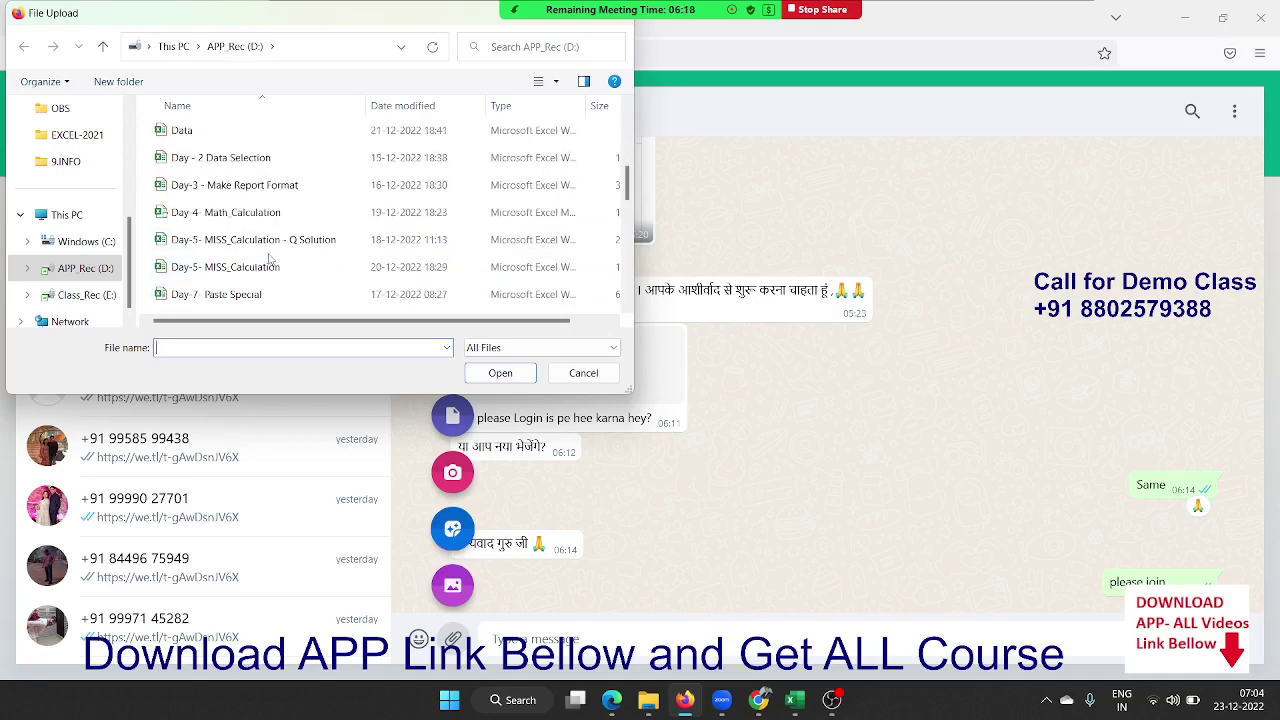
scroll(268, 258, "up", 1)
scroll(267, 257, "up", 1)
scroll(267, 257, "up", 1)
scroll(267, 257, "up", 1)
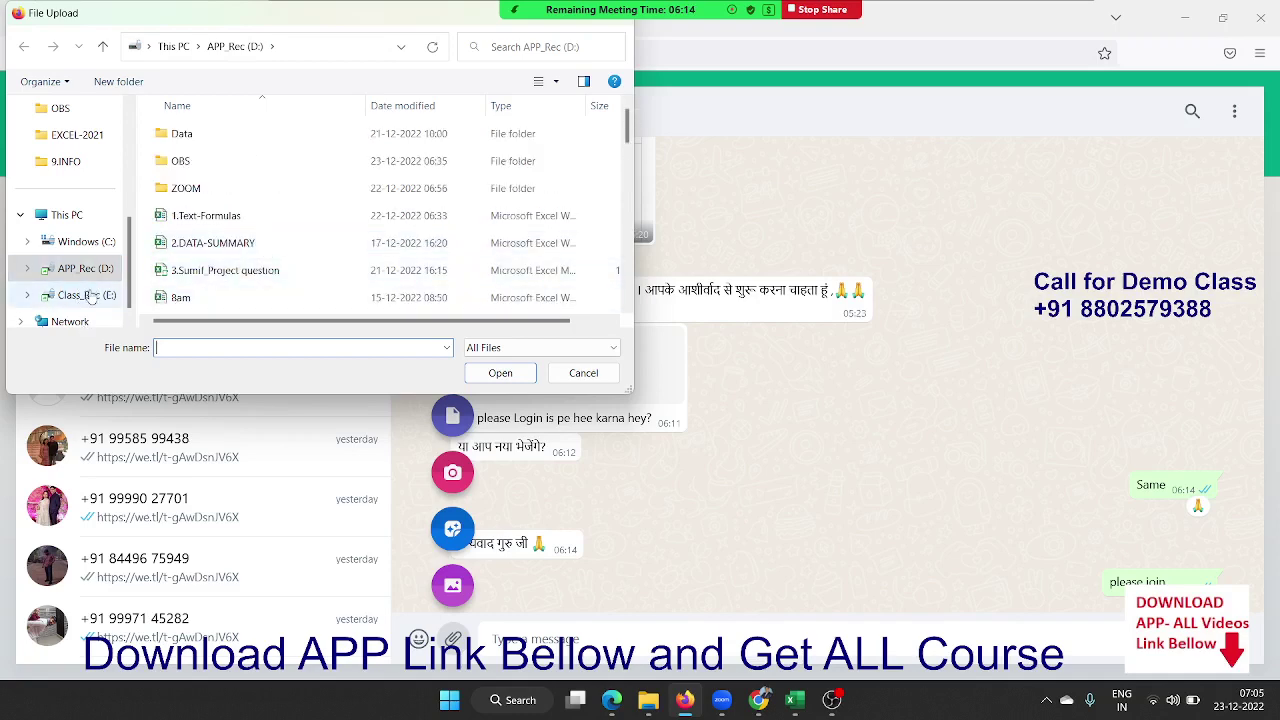
Attach Day - 1-Excel_introduction.xlsx from Class_Rec (E:) > EXCEL-2021 and send it to the chat
left_click(88, 295)
left_click(175, 142)
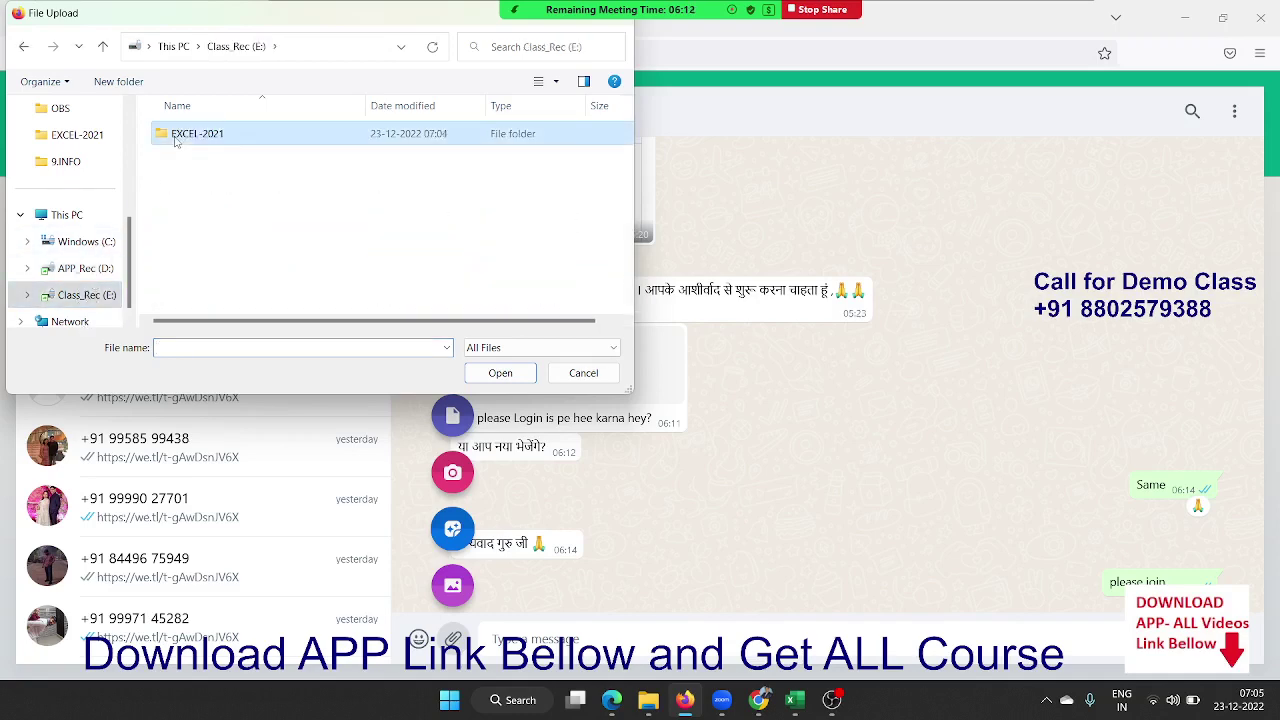
double_click(175, 140)
left_click(212, 220)
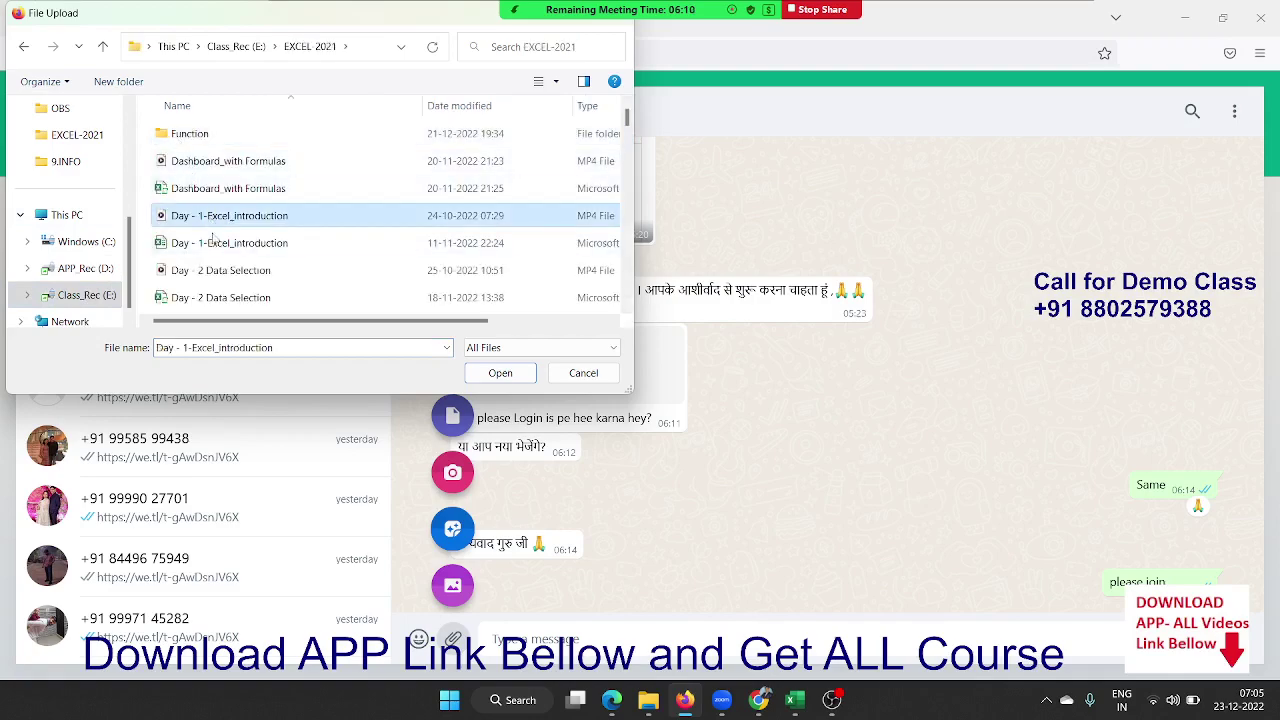
left_click(212, 242)
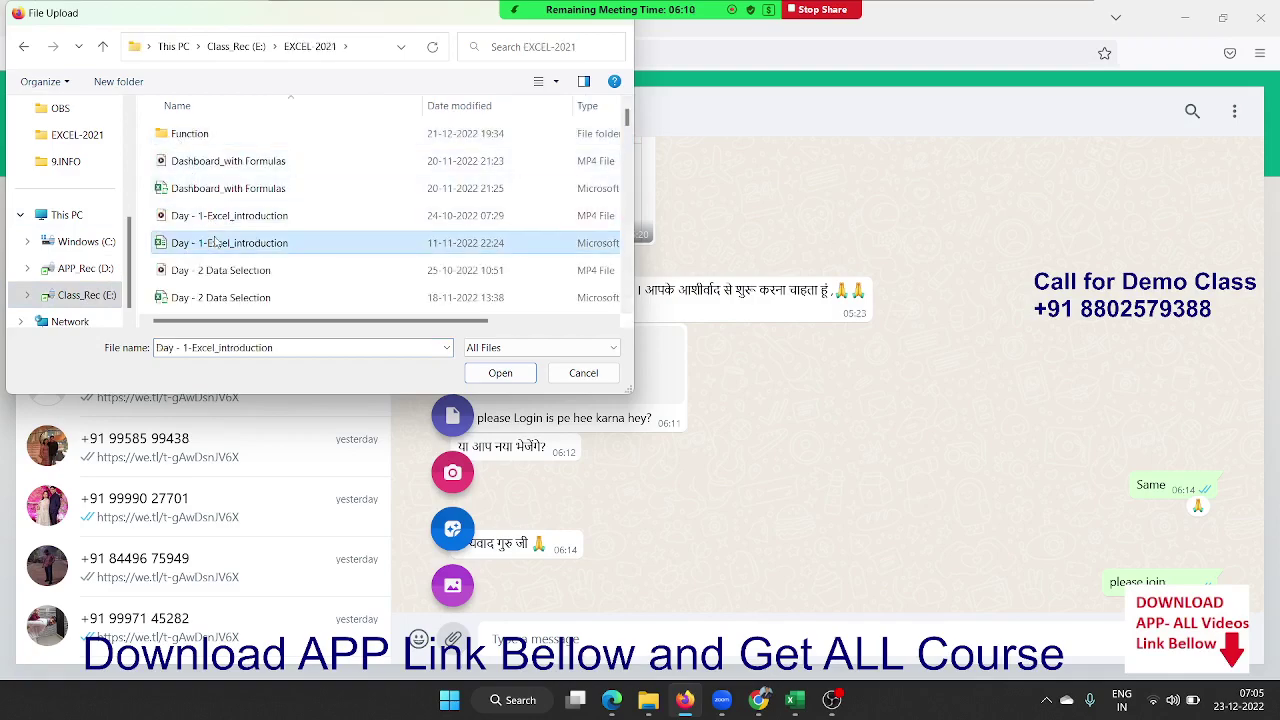
left_click(500, 373)
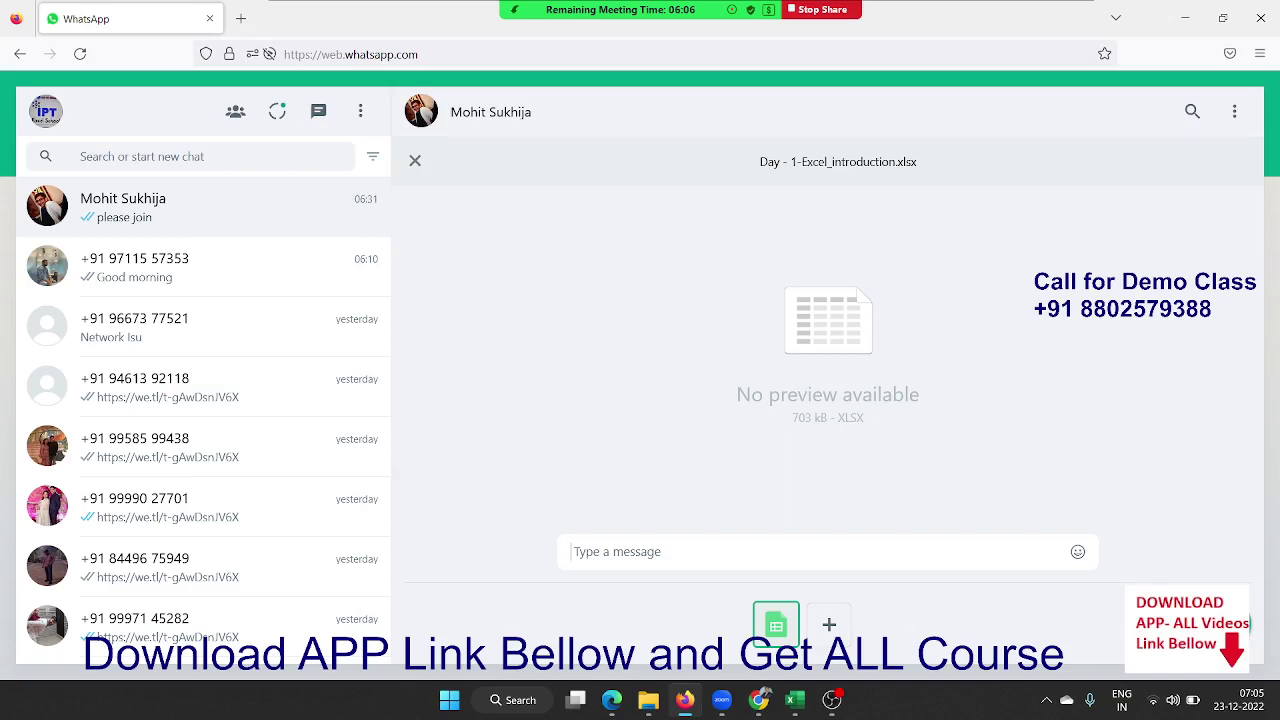
key("Return")
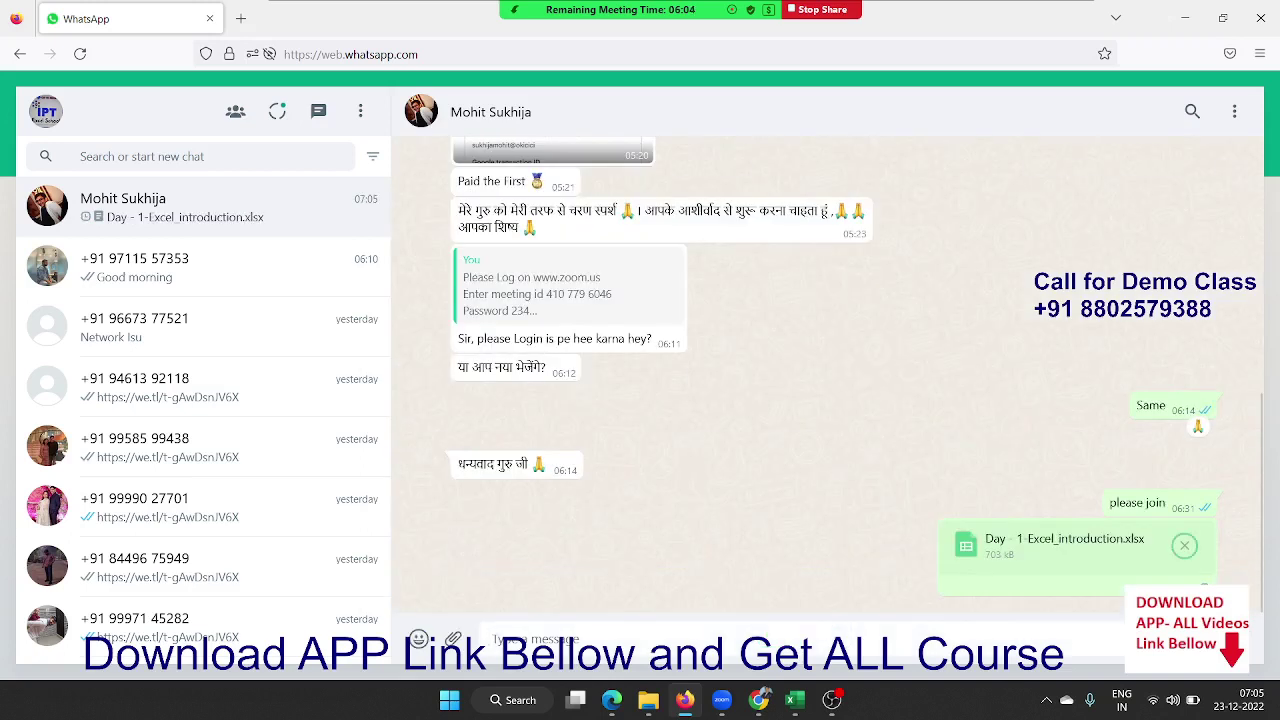